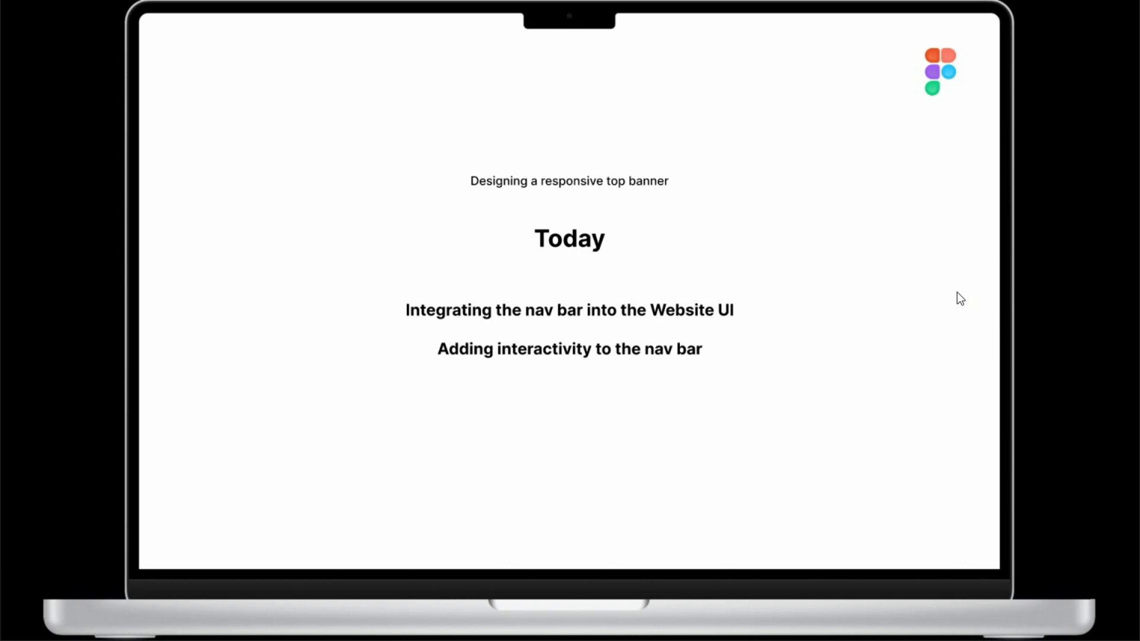
pyautogui.click(1124, 183)
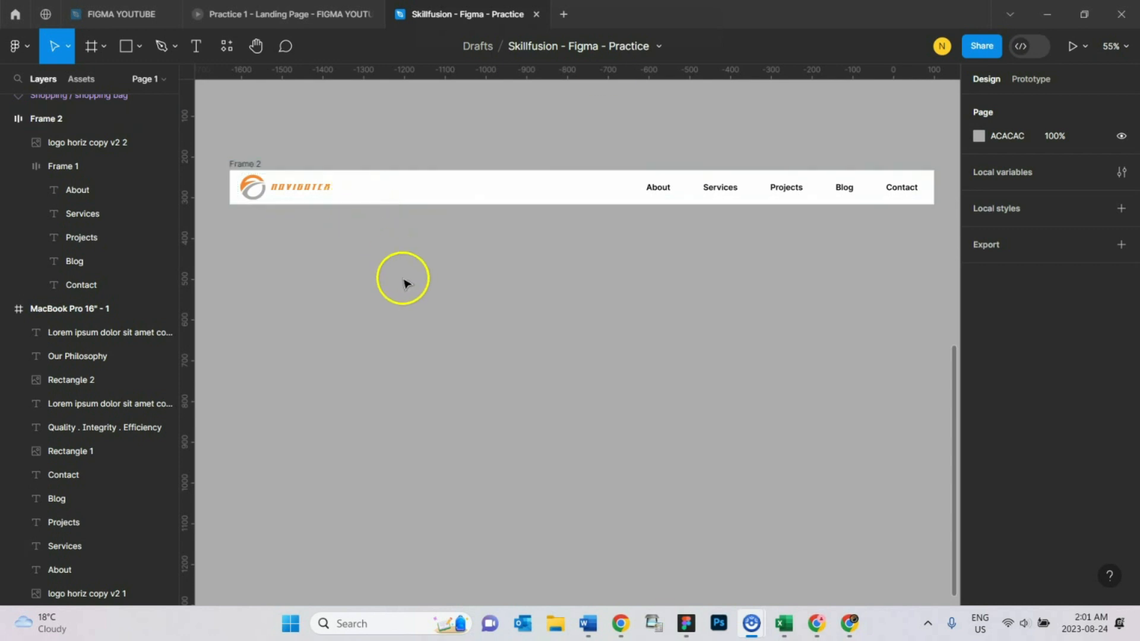
# - Duplicate the MacBook Pro 16" - 1 frame and place the copy below the Frame 2 nav bar, aligned with it
pyautogui.click(233, 163)
pyautogui.scroll(10, 683, 416)
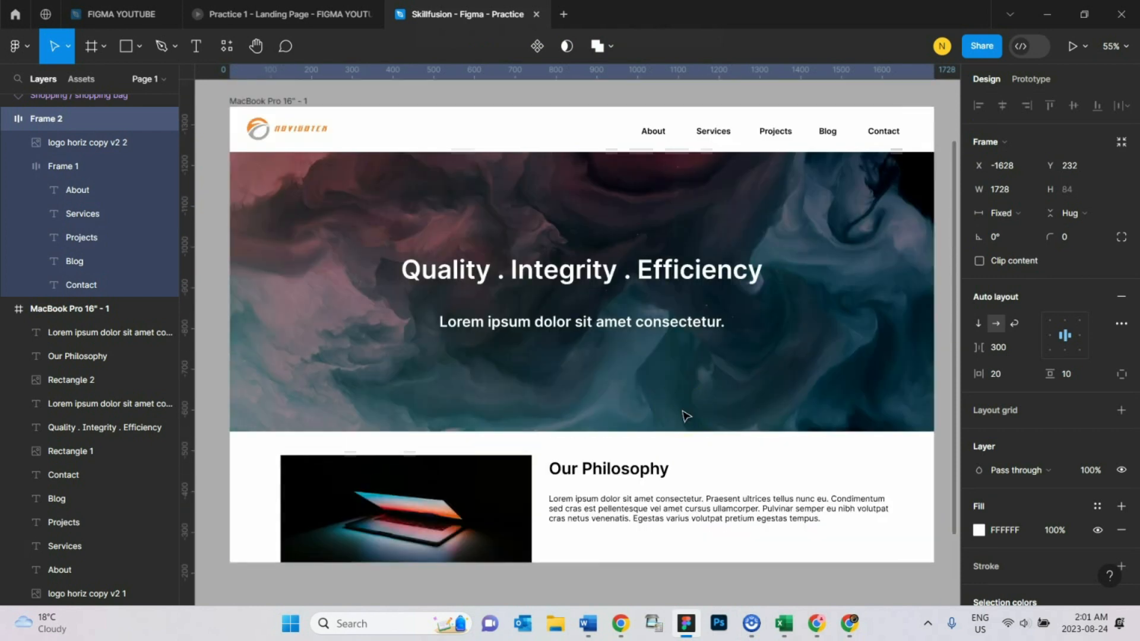
pyautogui.scroll(-1, 683, 415)
pyautogui.keyDown('ctrl'); pyautogui.scroll(-5, 683, 416); pyautogui.keyUp('ctrl')
pyautogui.scroll(-3, 832, 478)
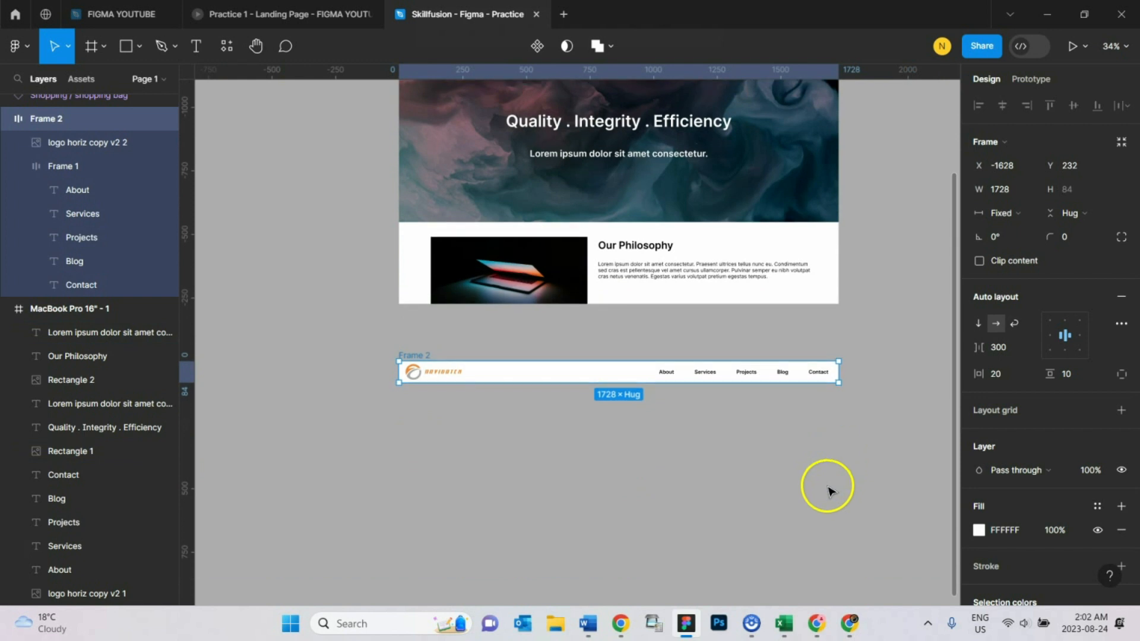
pyautogui.scroll(3, 828, 492)
pyautogui.click(440, 112)
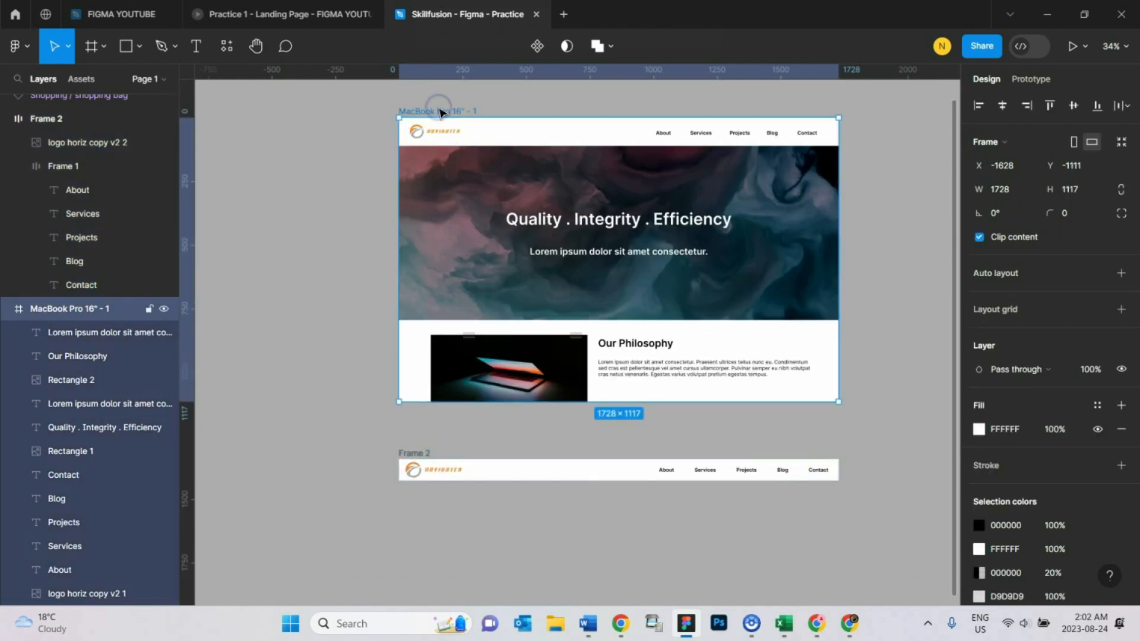
pyautogui.hotkey('ctrl', 'd')
pyautogui.moveTo(632, 163); pyautogui.dragTo(563, 336)
# - Duplicate the Frame 2 nav bar and place the copy between the original and the duplicated MacBook frame
pyautogui.scroll(2, 440, 166)
pyautogui.click(394, 167)
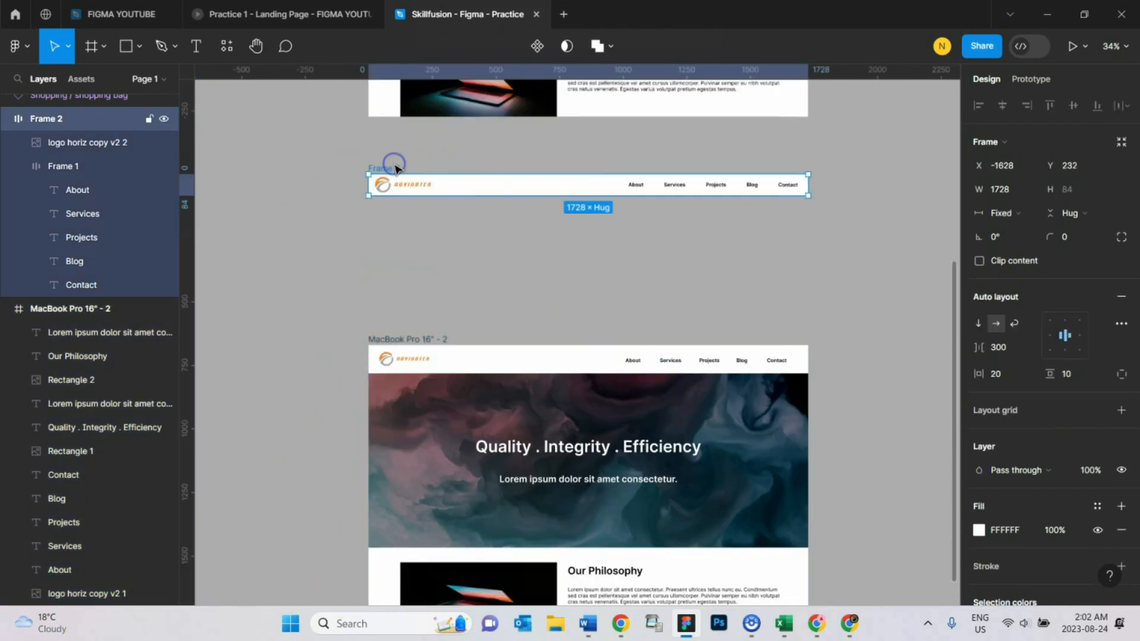
pyautogui.hotkey('ctrl', 'd')
pyautogui.moveTo(656, 190); pyautogui.dragTo(502, 268)
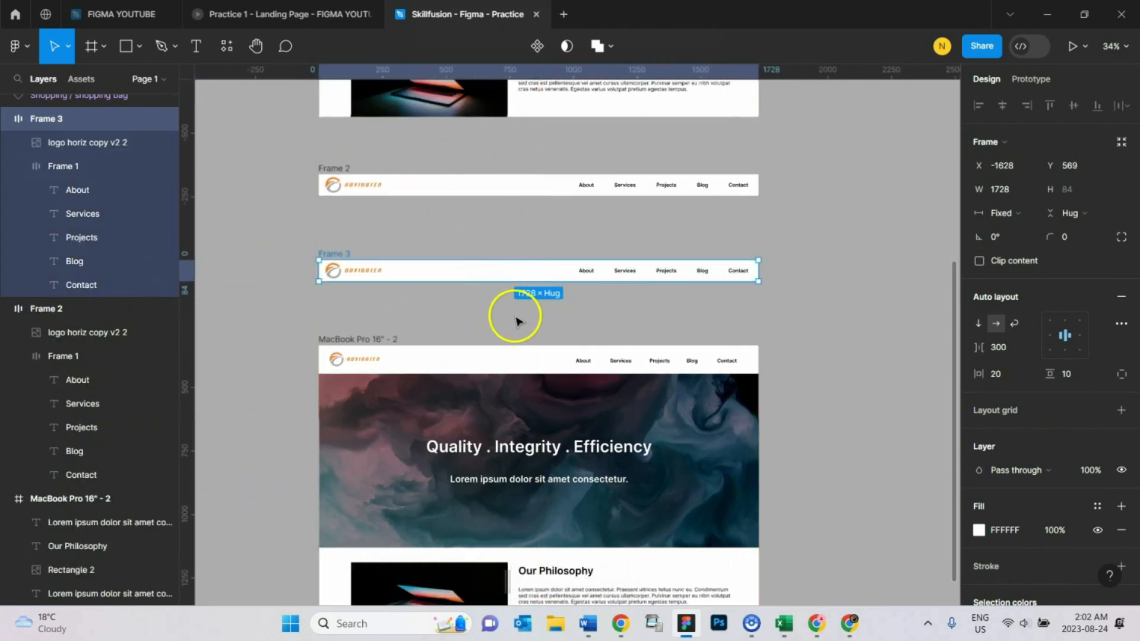
pyautogui.scroll(3, 516, 321)
pyautogui.moveTo(860, 256)
pyautogui.mouseDown()
pyautogui.moveTo(682, 270)
pyautogui.moveTo(880, 272)
pyautogui.moveTo(859, 273)
pyautogui.mouseUp()
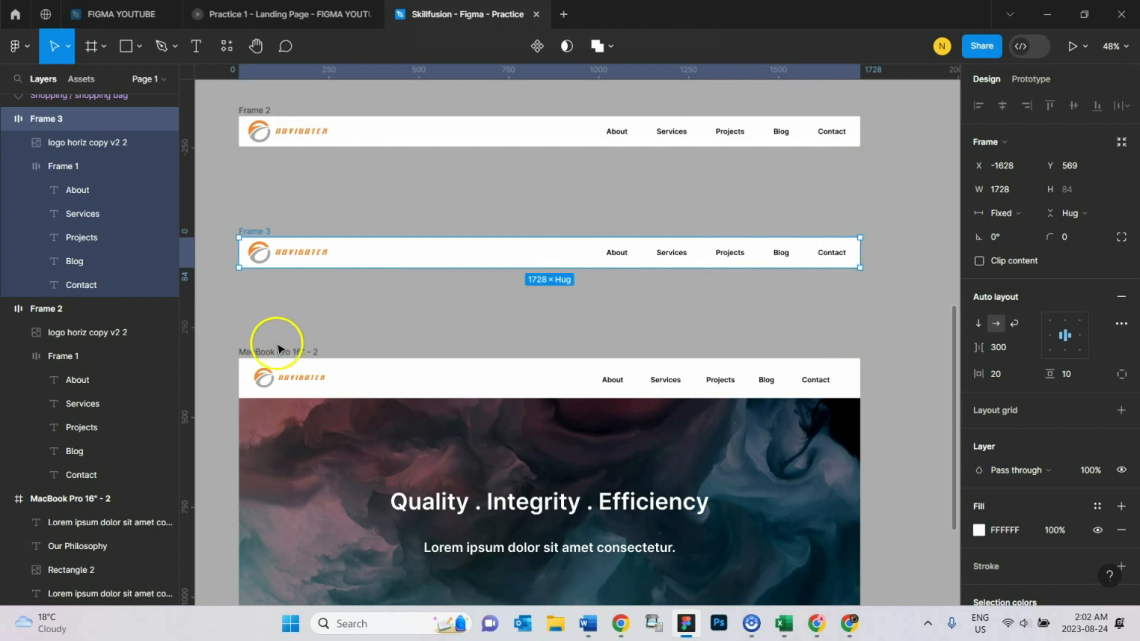
# - Delete the old logo and the About, Services, Projects, Blog and Contact texts from the MacBook Pro 16" - 2 header
pyautogui.click(407, 339)
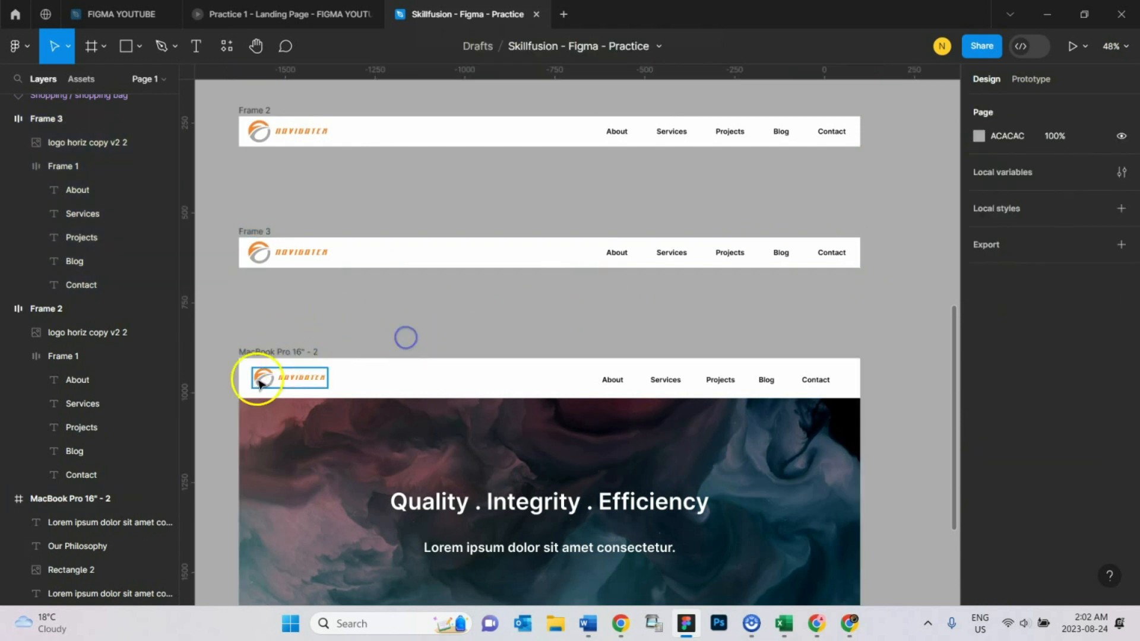
pyautogui.click(302, 387)
pyautogui.keyDown('shift'); pyautogui.click(613, 380); pyautogui.keyUp('shift')
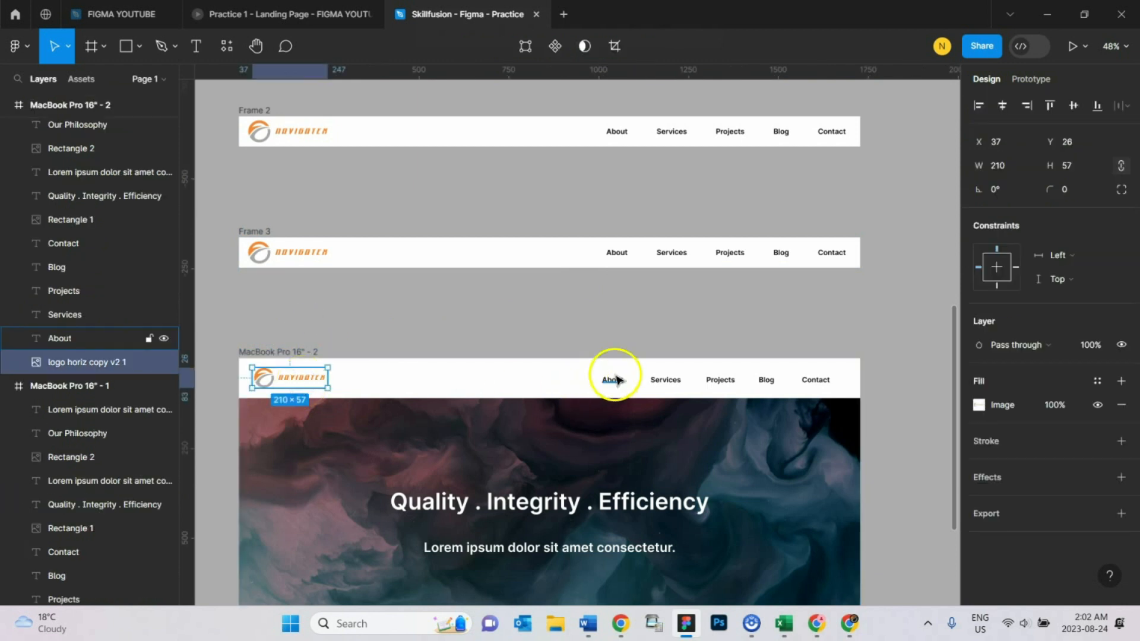
pyautogui.keyDown('shift'); pyautogui.click(667, 383); pyautogui.keyUp('shift')
pyautogui.keyDown('shift'); pyautogui.click(721, 382); pyautogui.keyUp('shift')
pyautogui.keyDown('shift'); pyautogui.click(767, 382); pyautogui.keyUp('shift')
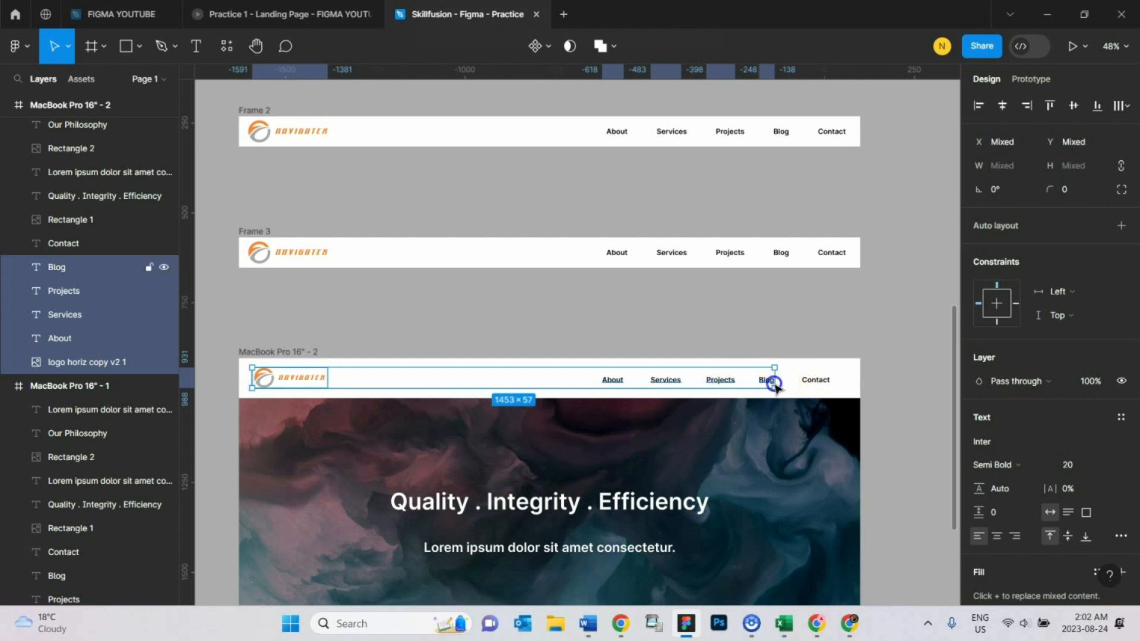
pyautogui.keyDown('shift'); pyautogui.click(806, 383); pyautogui.keyUp('shift')
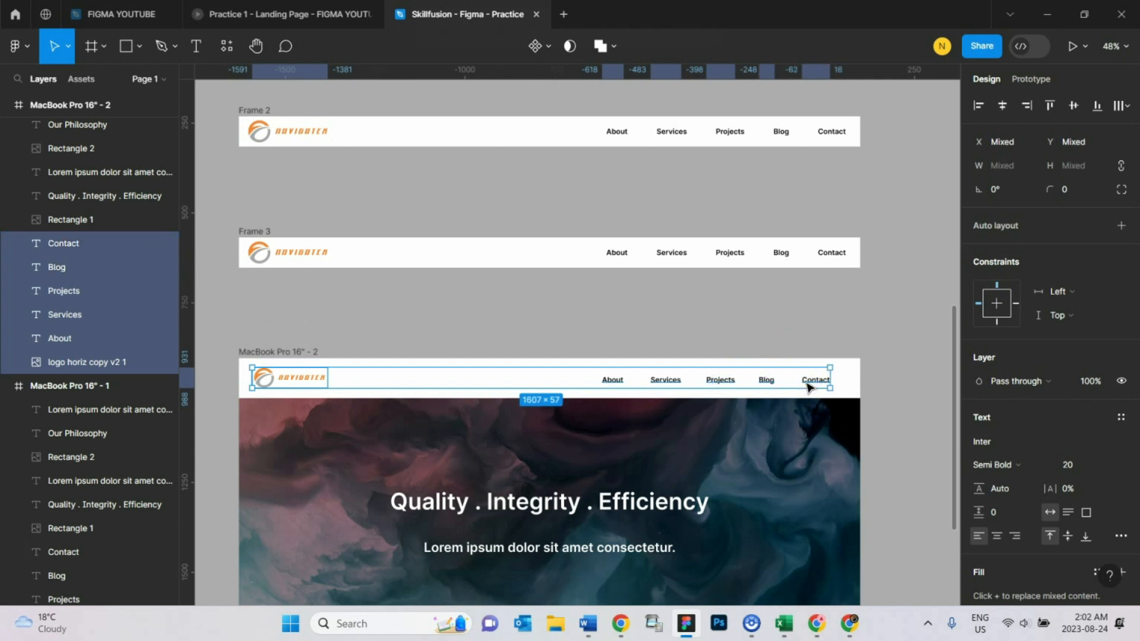
pyautogui.press('Delete')
# - Move the Frame 3 nav bar into the MacBook Pro 16" - 2 frame and align it to the top edge at X 0, Y 0
pyautogui.click(265, 237)
pyautogui.click(262, 232)
pyautogui.click(314, 209)
pyautogui.click(262, 231)
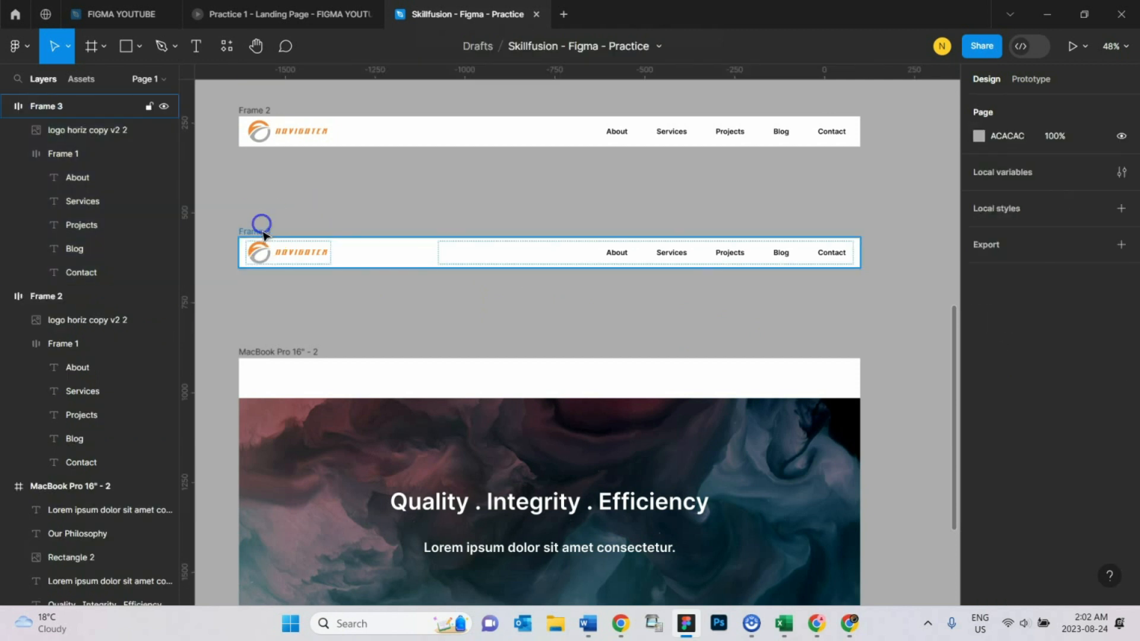
pyautogui.moveTo(254, 237); pyautogui.dragTo(254, 368)
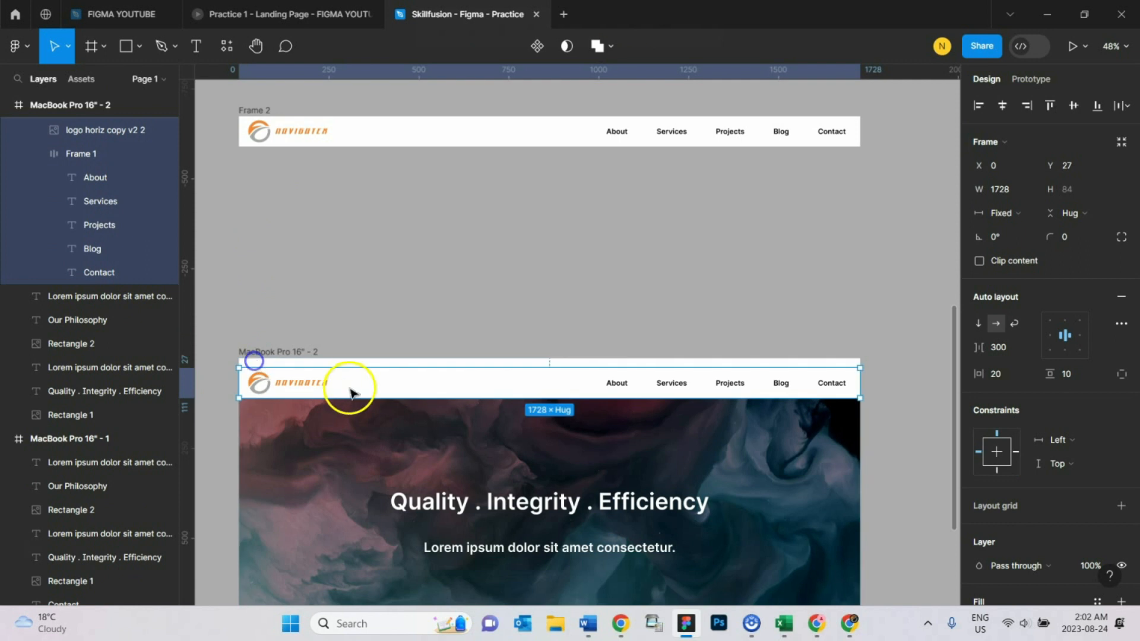
pyautogui.moveTo(408, 386); pyautogui.dragTo(409, 378)
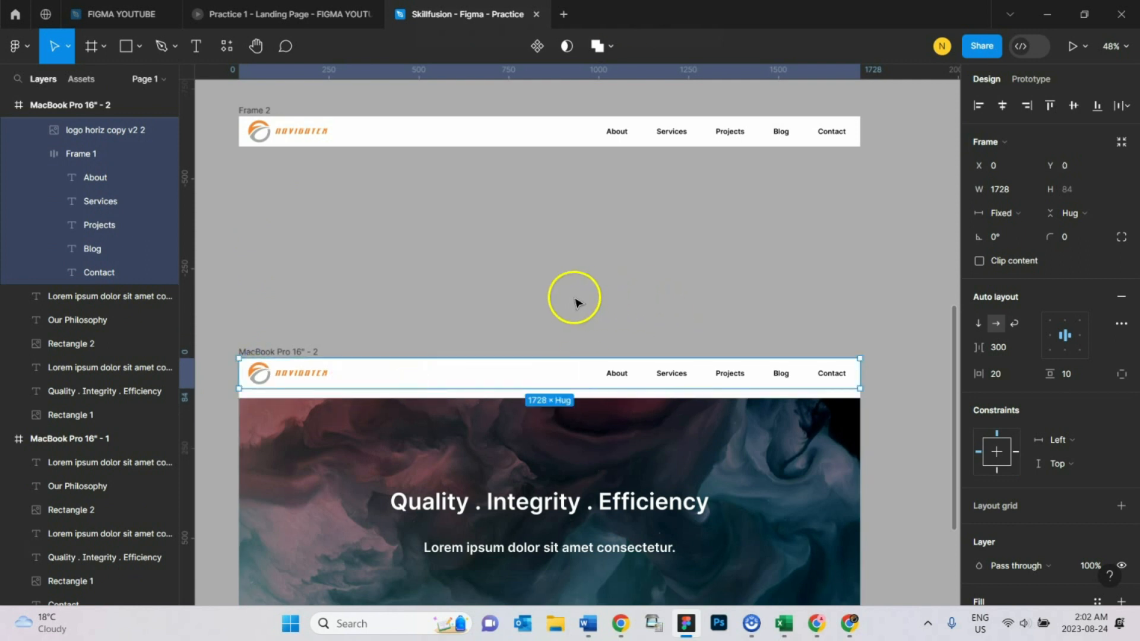
# - Extend the hero image upward behind the nav bar to the frame's top edge, giving it a height of 796
pyautogui.click(368, 478)
pyautogui.scroll(-6, 511, 453)
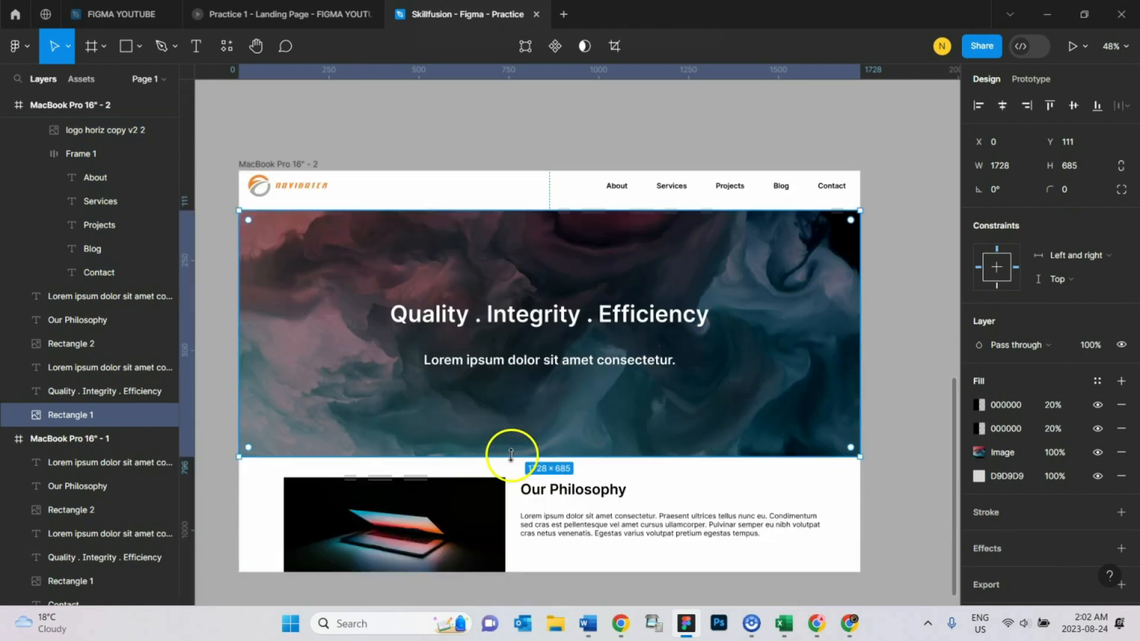
pyautogui.moveTo(567, 212); pyautogui.dragTo(572, 168)
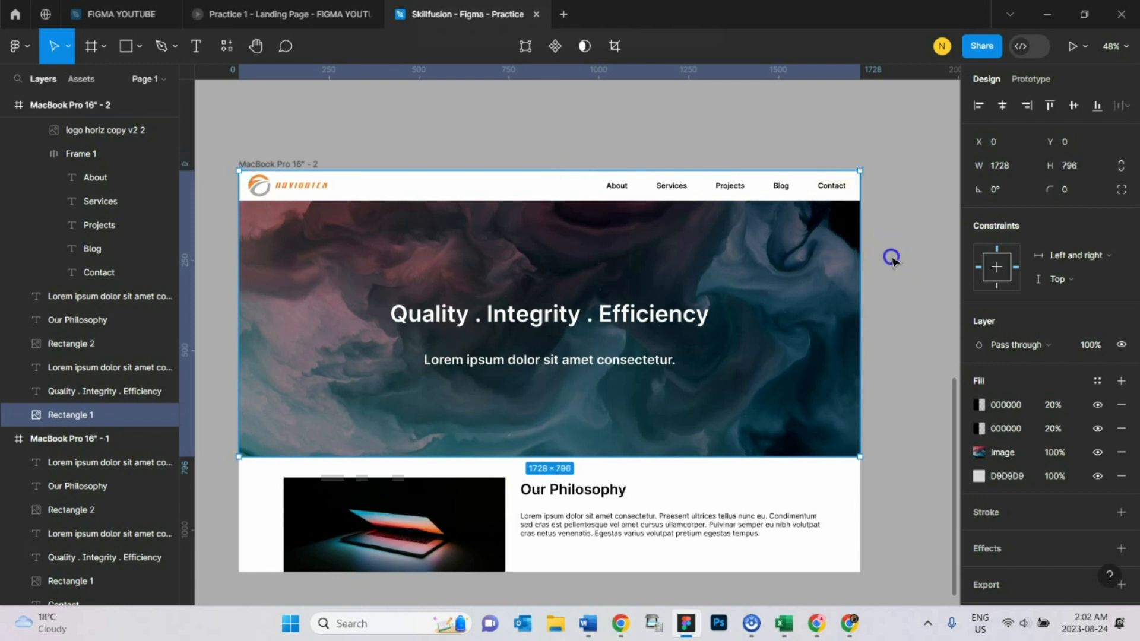
pyautogui.click(892, 259)
# - Test how the nav bar responds by resizing the MacBook Pro 16" - 2 frame's width and returning it to 1728
pyautogui.click(306, 163)
pyautogui.click(382, 132)
pyautogui.click(304, 162)
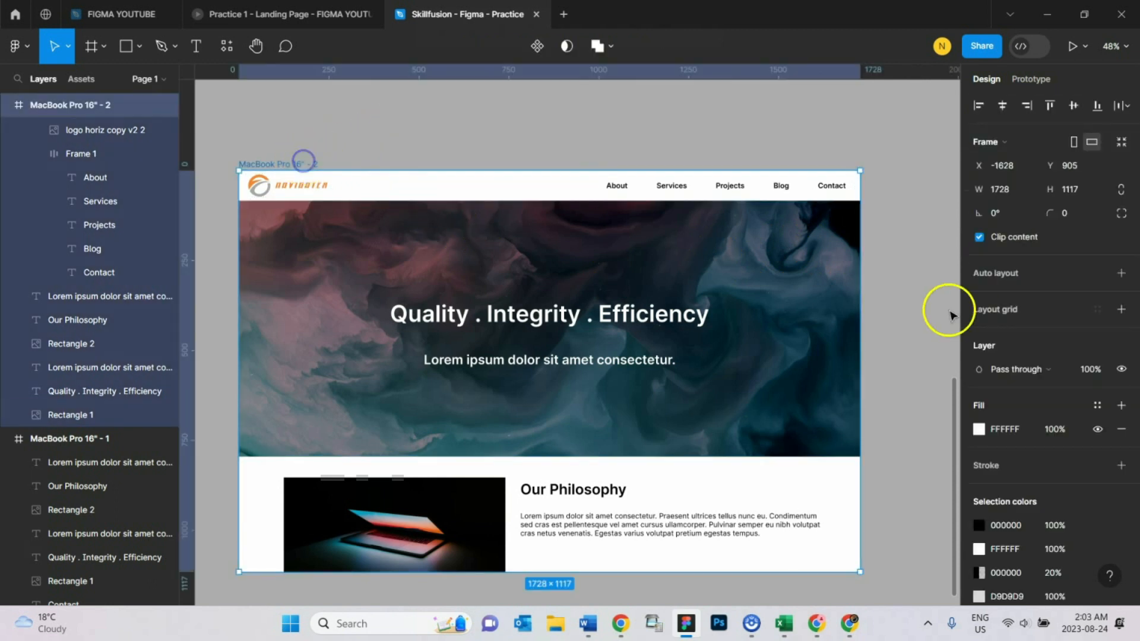
pyautogui.moveTo(862, 323)
pyautogui.mouseDown()
pyautogui.moveTo(733, 351)
pyautogui.moveTo(861, 330)
pyautogui.mouseUp()
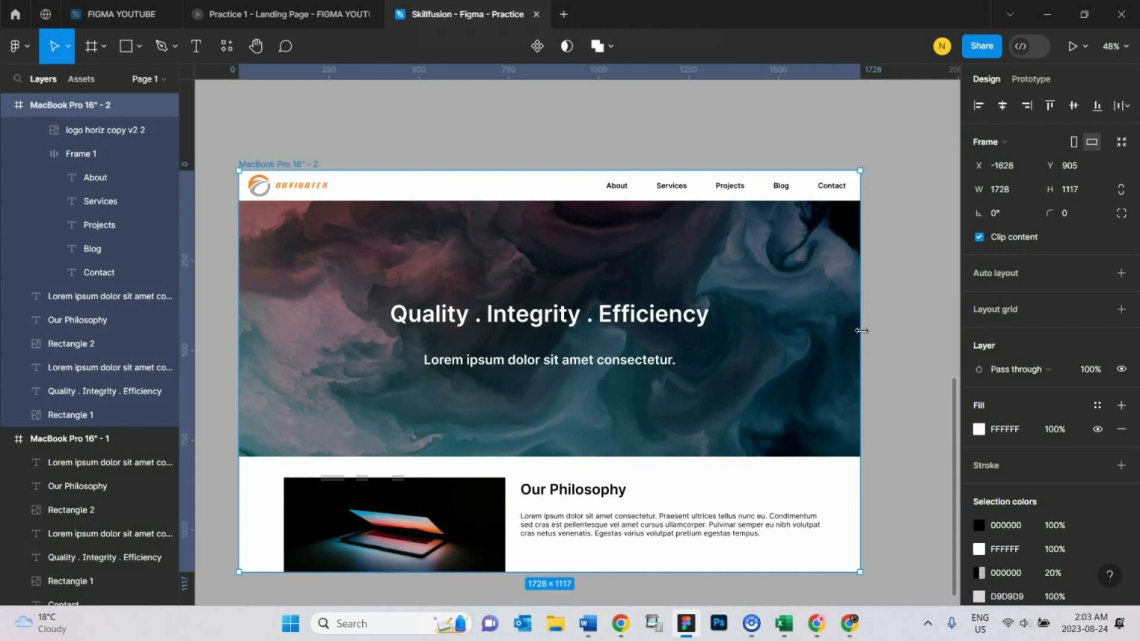
# - Set the Frame 3 nav bar's horizontal constraint to Left and right
pyautogui.click(545, 193)
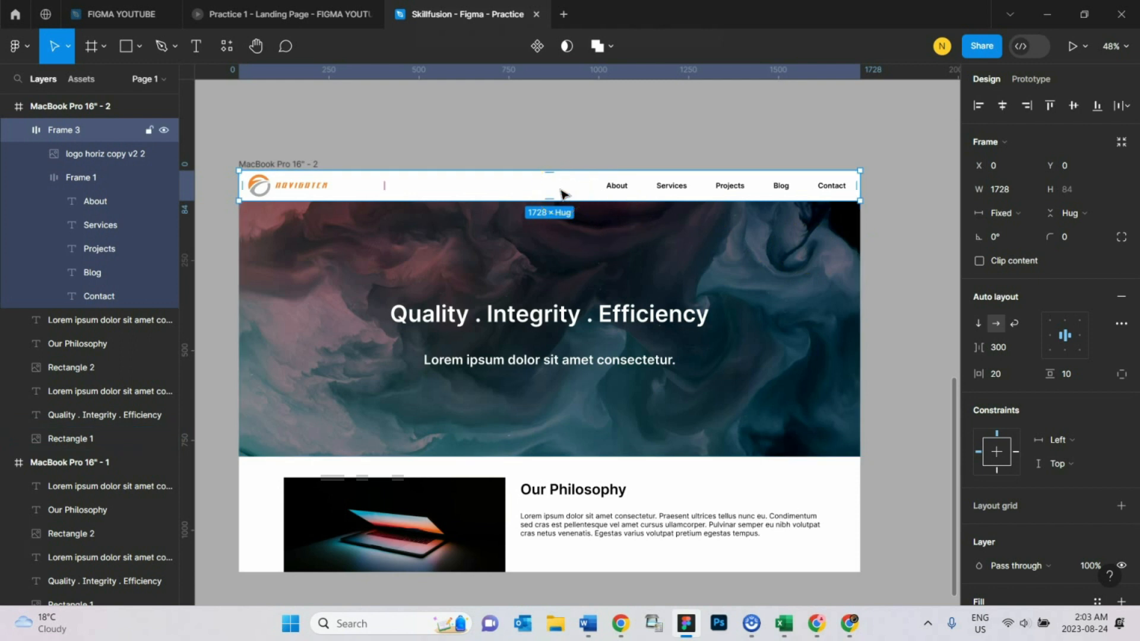
pyautogui.click(590, 115)
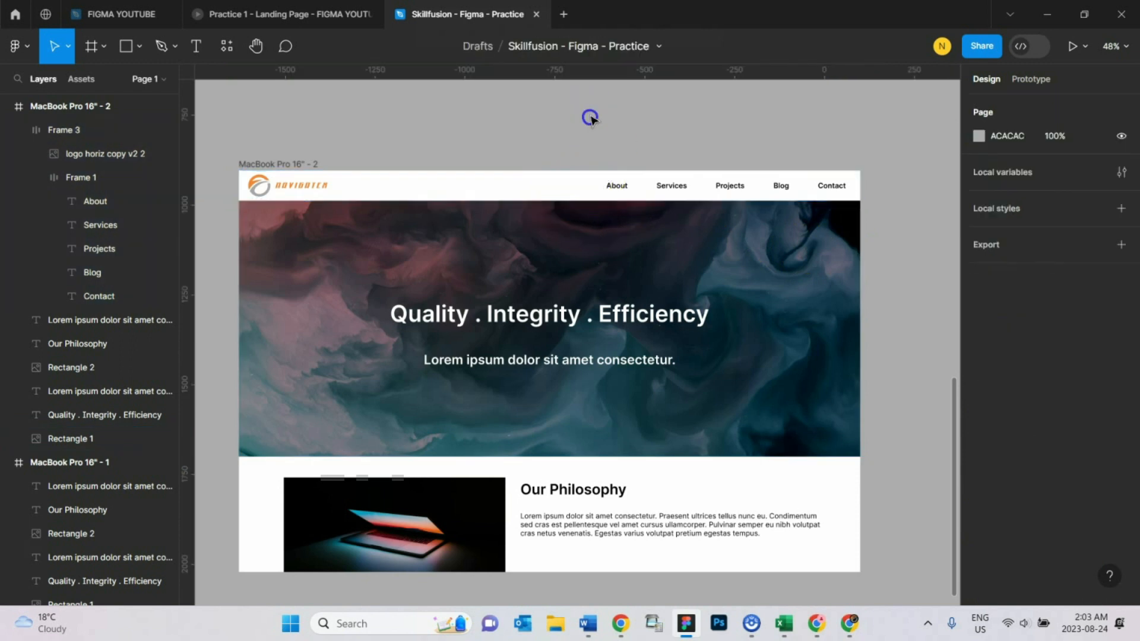
pyautogui.click(459, 190)
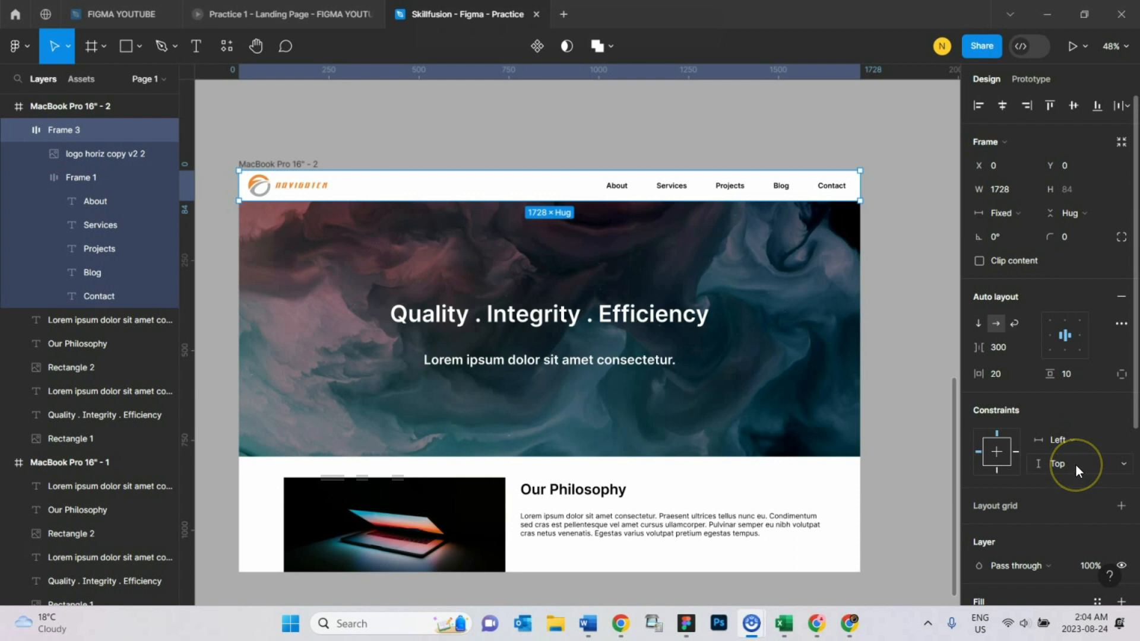
pyautogui.click(1077, 419)
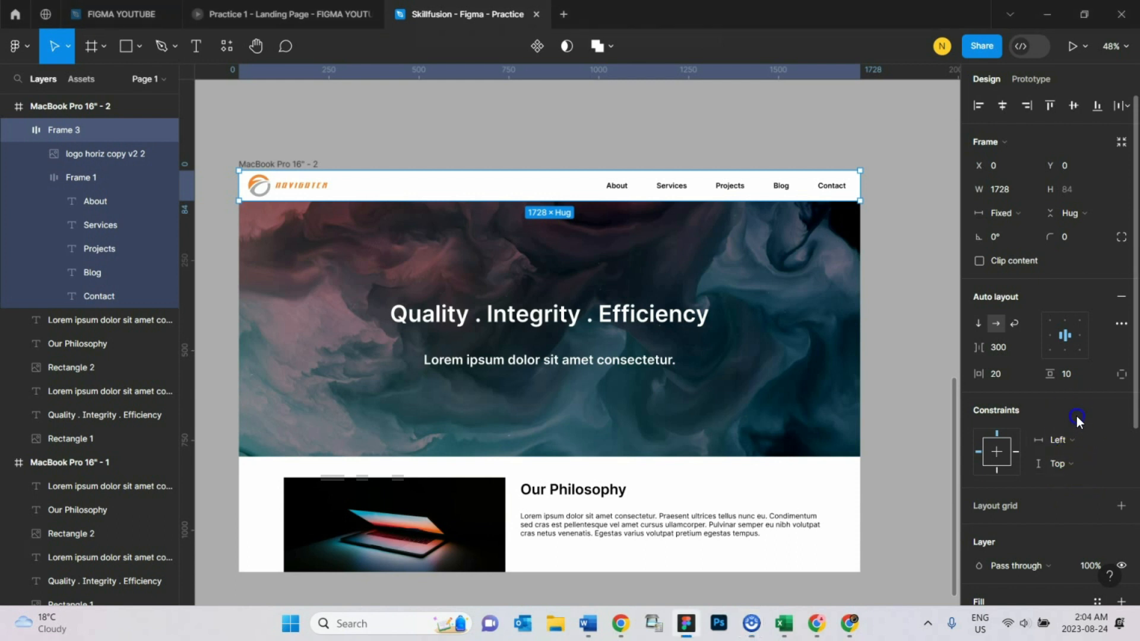
pyautogui.click(1080, 446)
pyautogui.click(1087, 479)
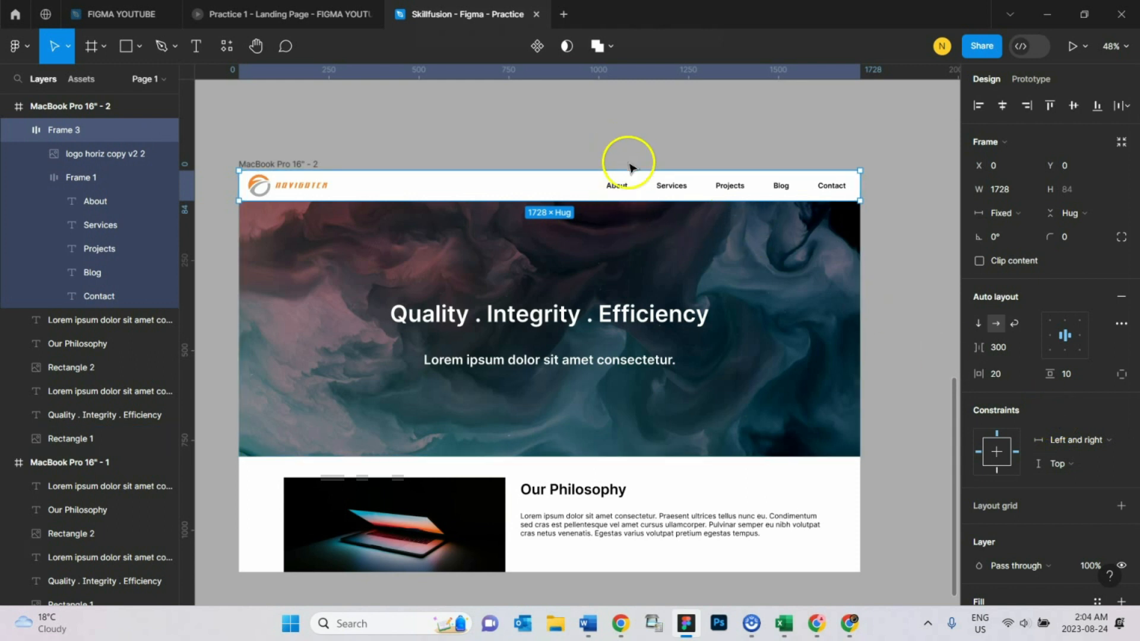
# - Wrap the "Quality . Integrity . Efficiency" heading and its subtitle in one frame and add auto layout to it
pyautogui.click(799, 278)
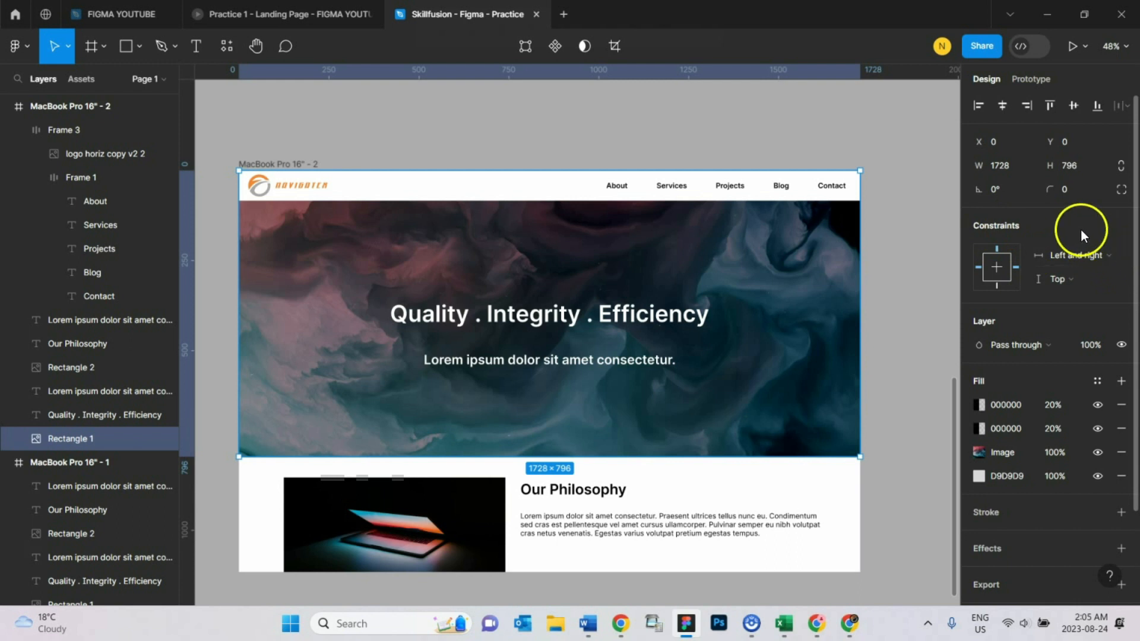
pyautogui.click(644, 323)
pyautogui.keyDown('shift'); pyautogui.click(618, 362); pyautogui.keyUp('shift')
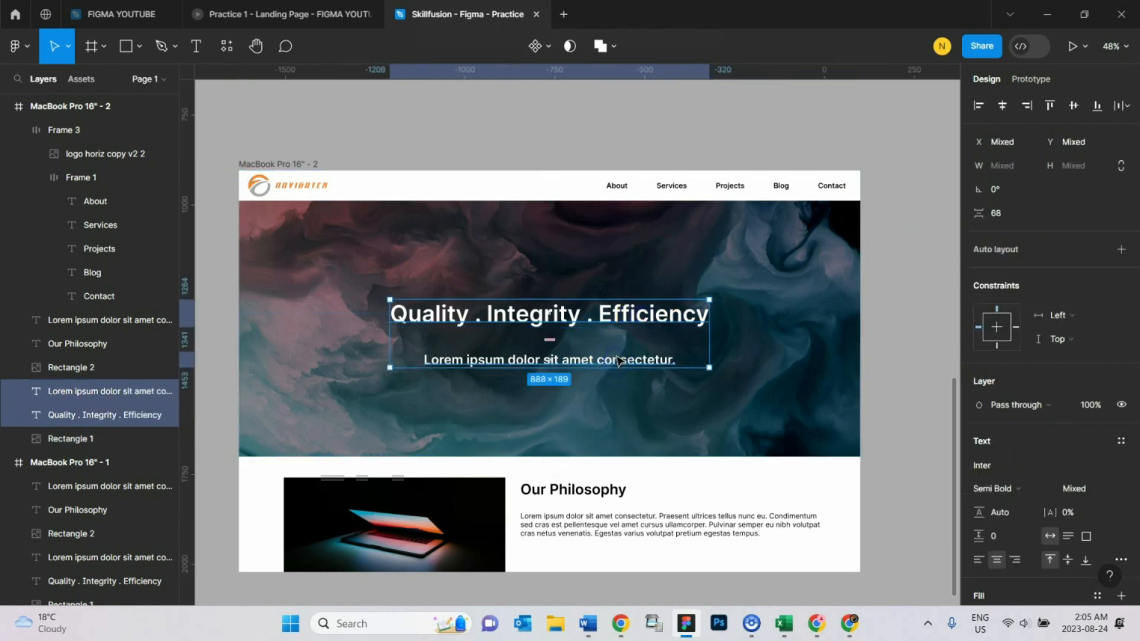
pyautogui.rightClick(618, 360)
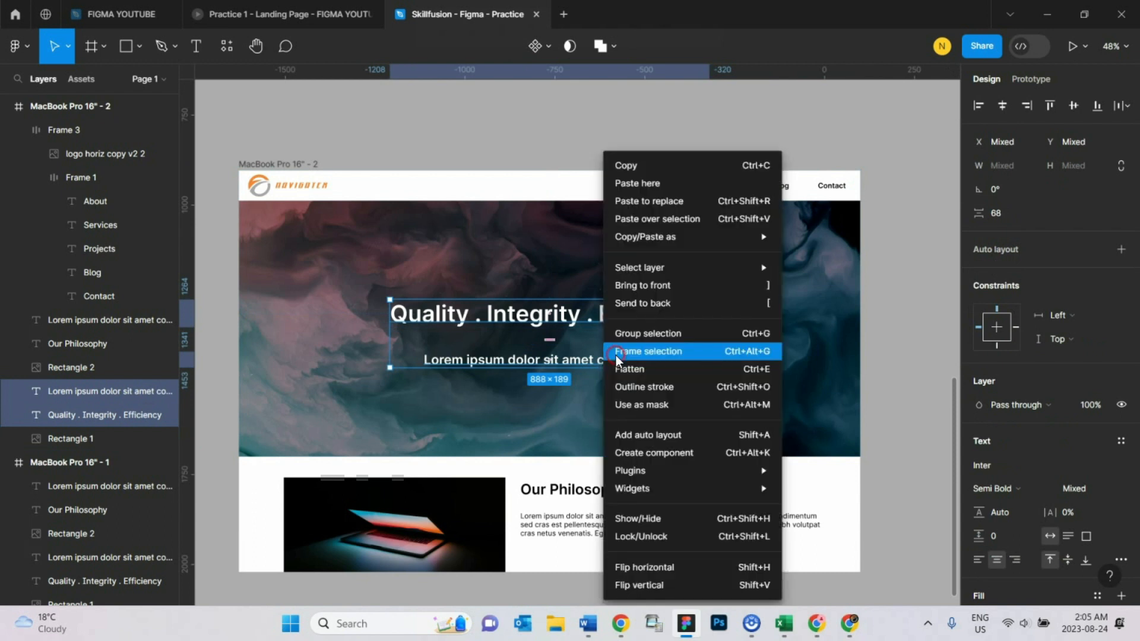
pyautogui.click(703, 352)
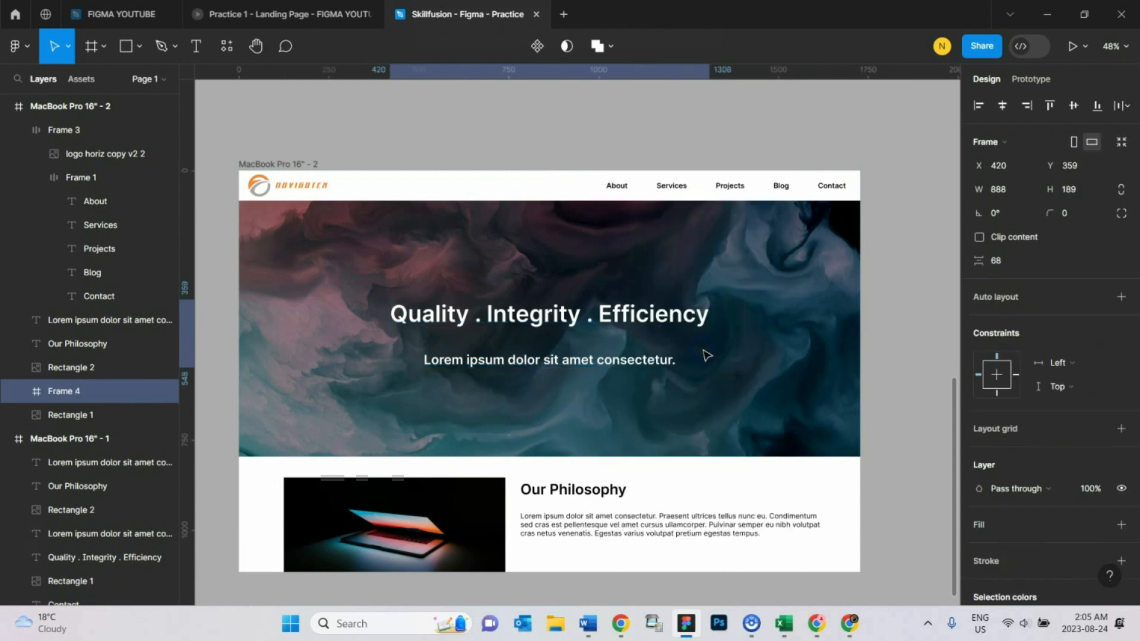
pyautogui.click(1121, 297)
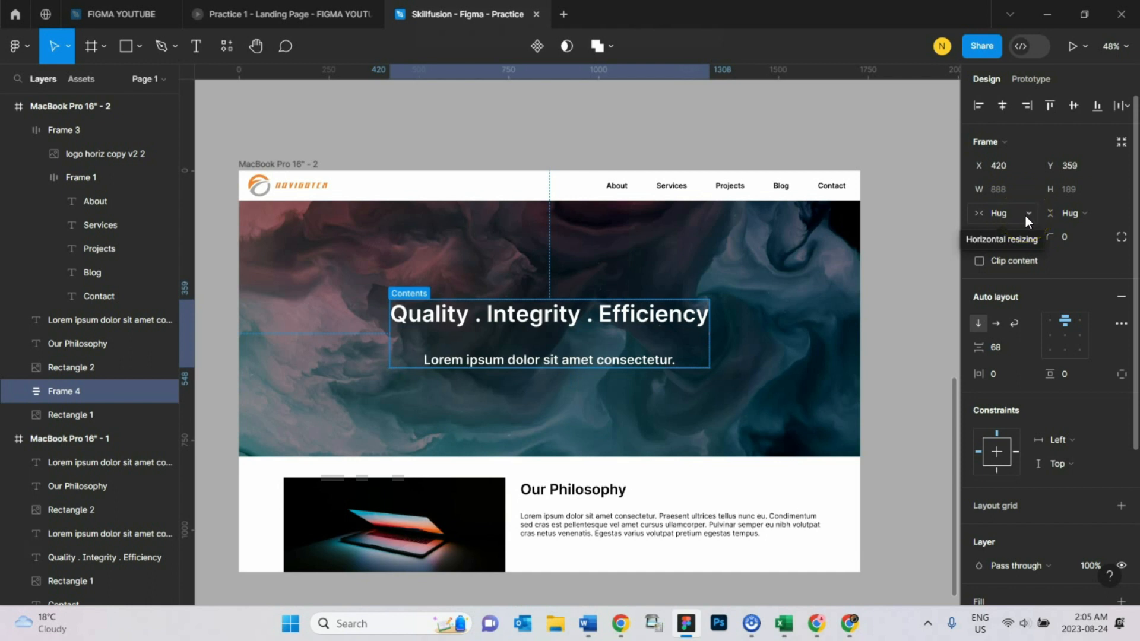
# - Stretch the hero text frame across the full page width of 1728 and set its horizontal constraint to Left and right
pyautogui.moveTo(391, 345); pyautogui.dragTo(240, 346)
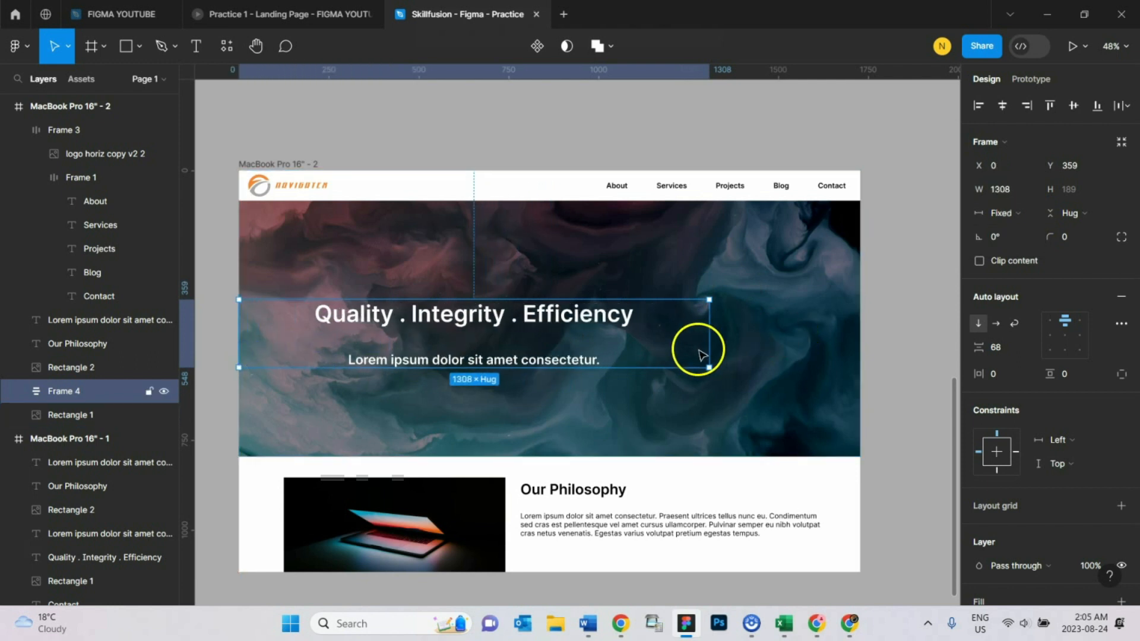
pyautogui.moveTo(710, 340); pyautogui.dragTo(859, 326)
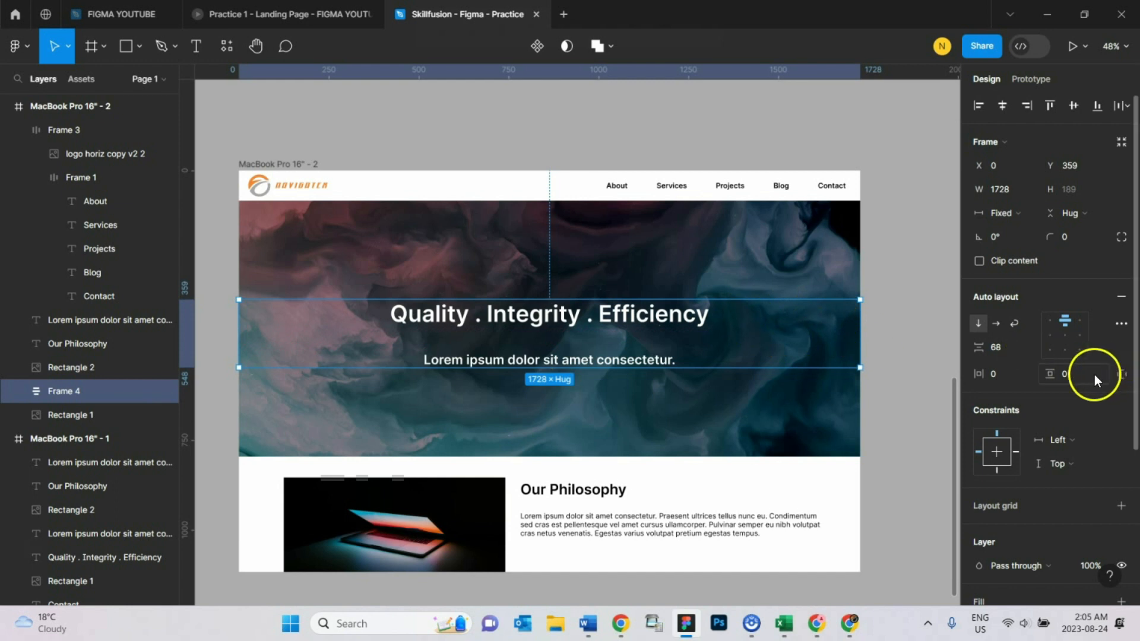
pyautogui.click(1099, 440)
pyautogui.click(1102, 475)
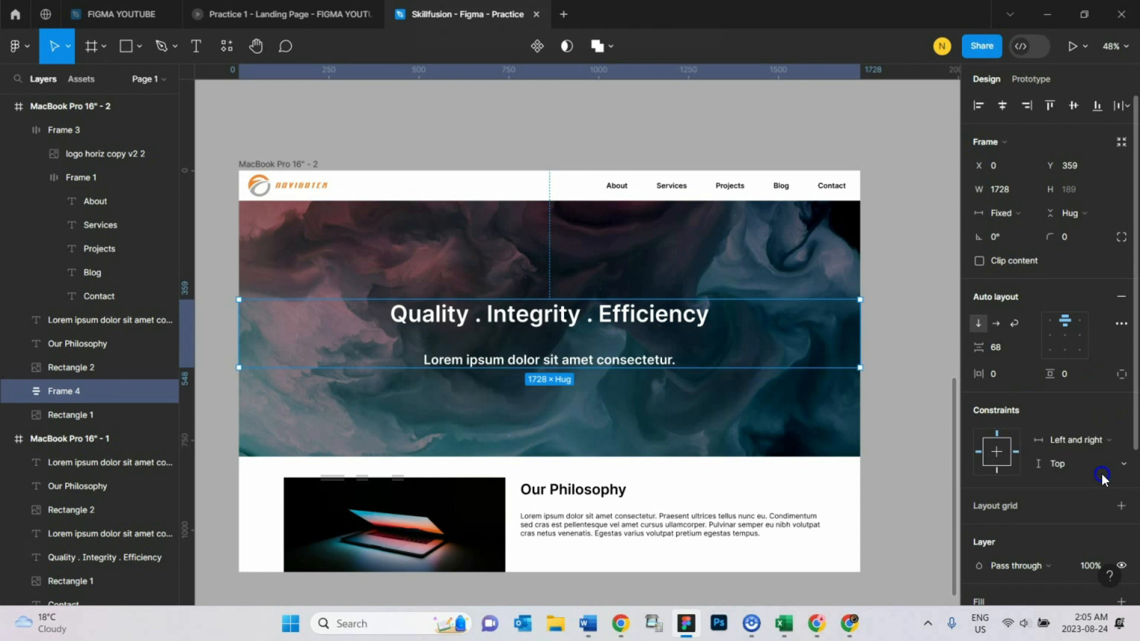
# - Test the responsive banner by widening the MacBook Pro 16" - 2 frame to 1770 and narrowing it to 1708
pyautogui.click(335, 132)
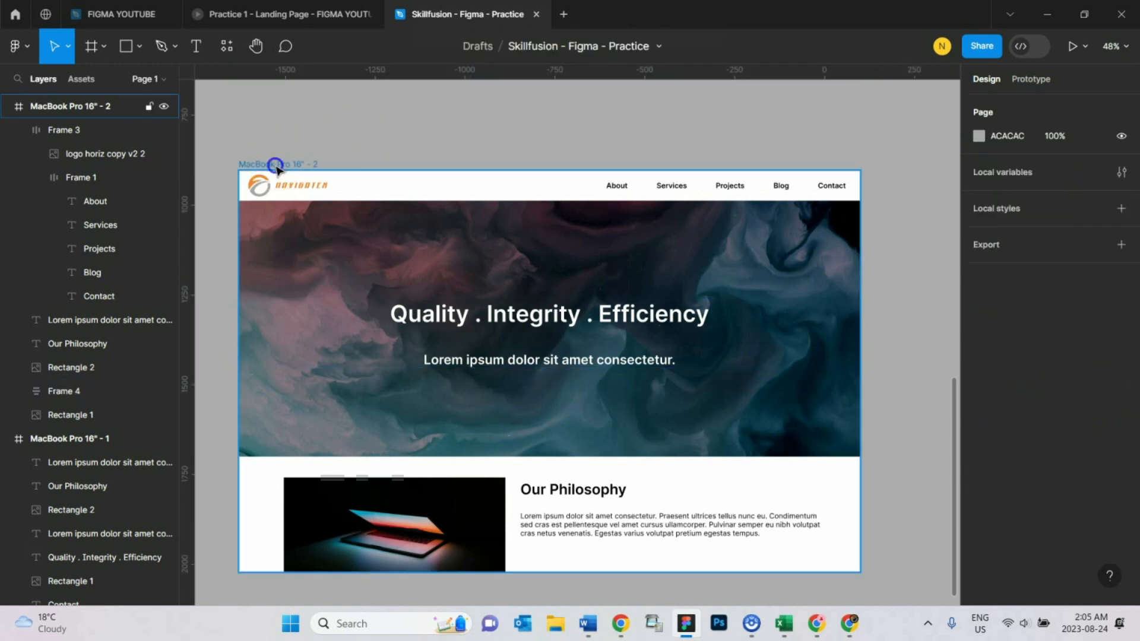
pyautogui.click(272, 161)
pyautogui.click(341, 123)
pyautogui.click(279, 163)
pyautogui.moveTo(860, 341); pyautogui.dragTo(877, 410)
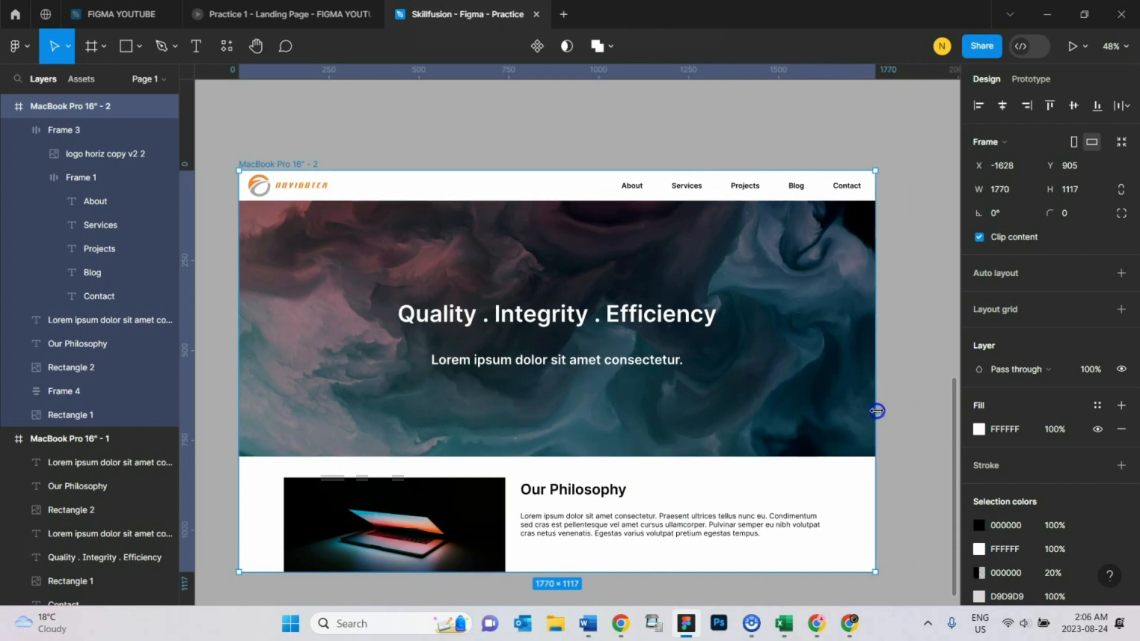
pyautogui.moveTo(877, 411); pyautogui.dragTo(854, 430)
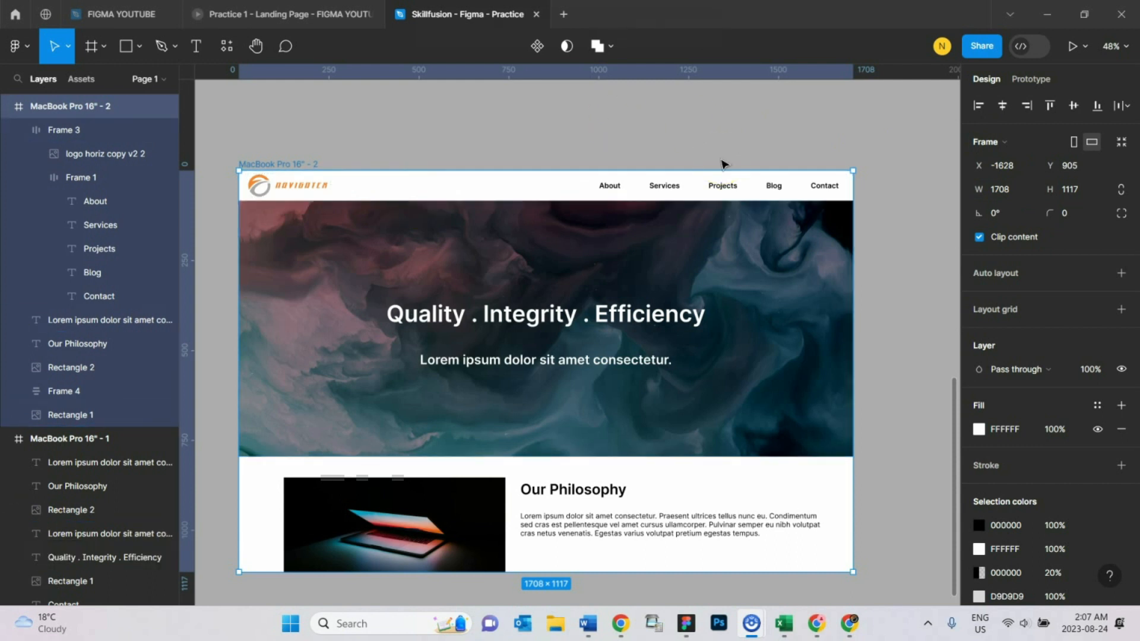
pyautogui.click(733, 279)
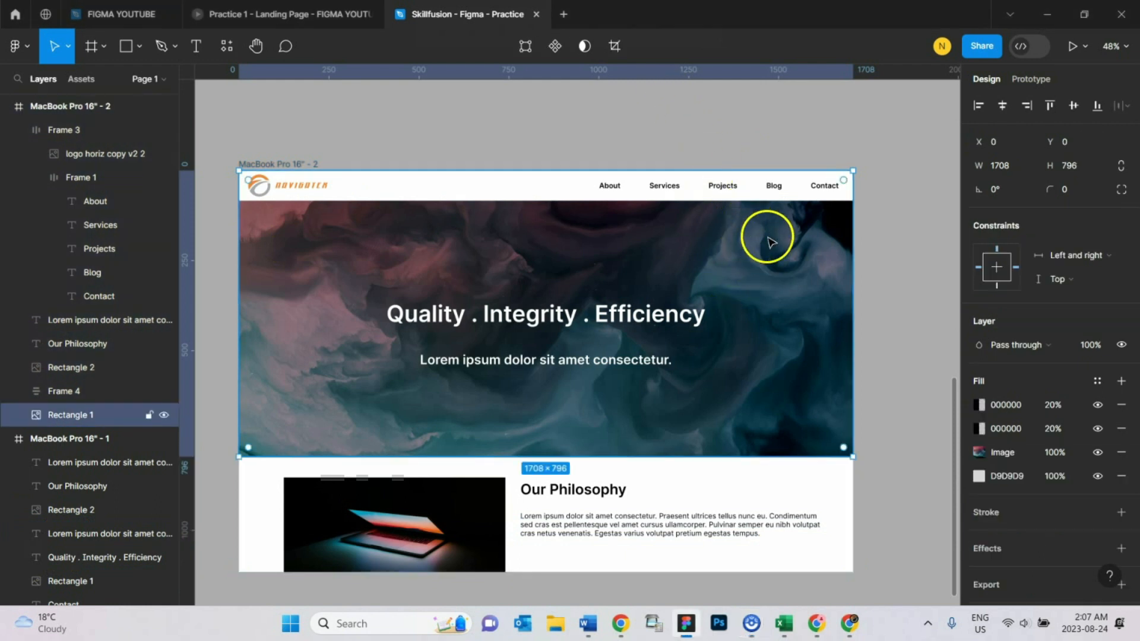
# - Set the horizontal constraint of the hero background image and of the hero text frame to Center
pyautogui.click(814, 130)
pyautogui.click(746, 288)
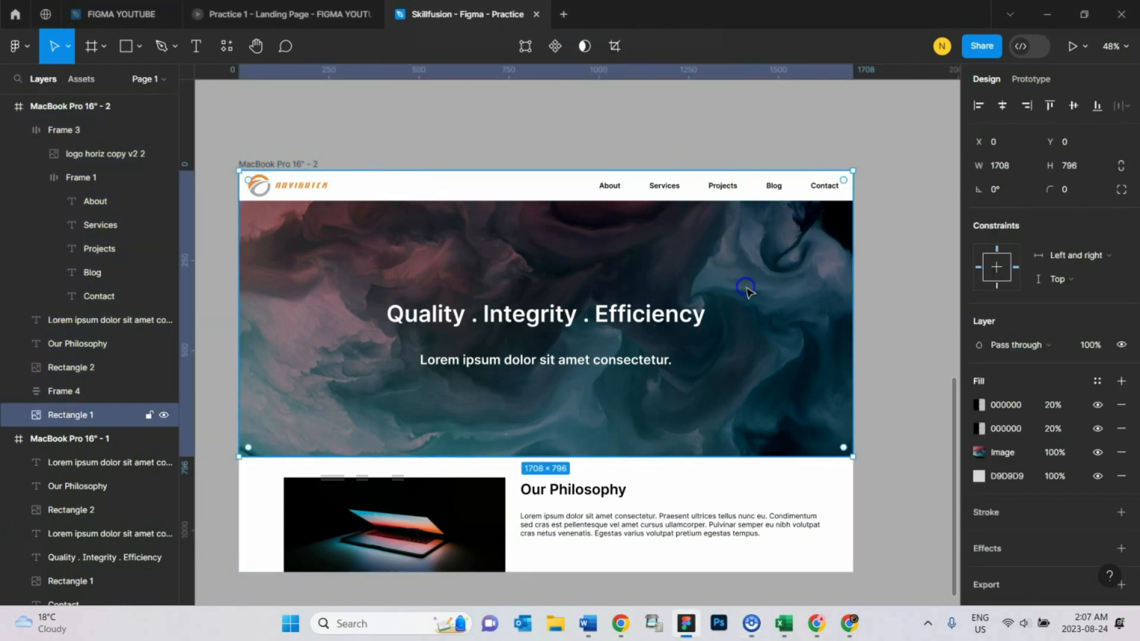
pyautogui.click(1060, 257)
pyautogui.click(1061, 273)
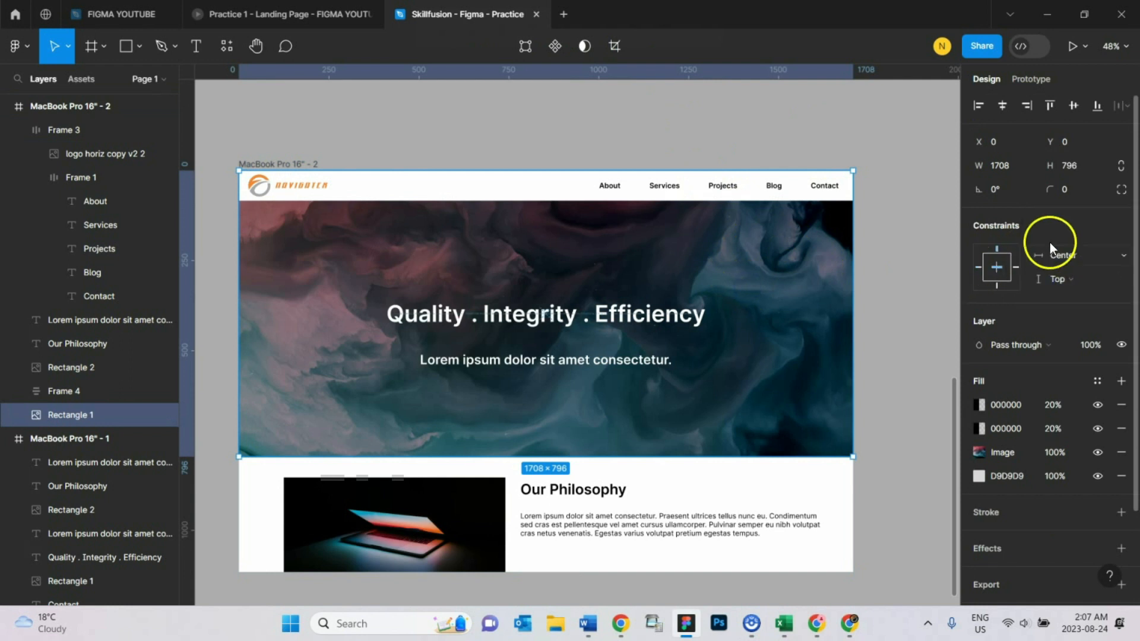
pyautogui.click(614, 321)
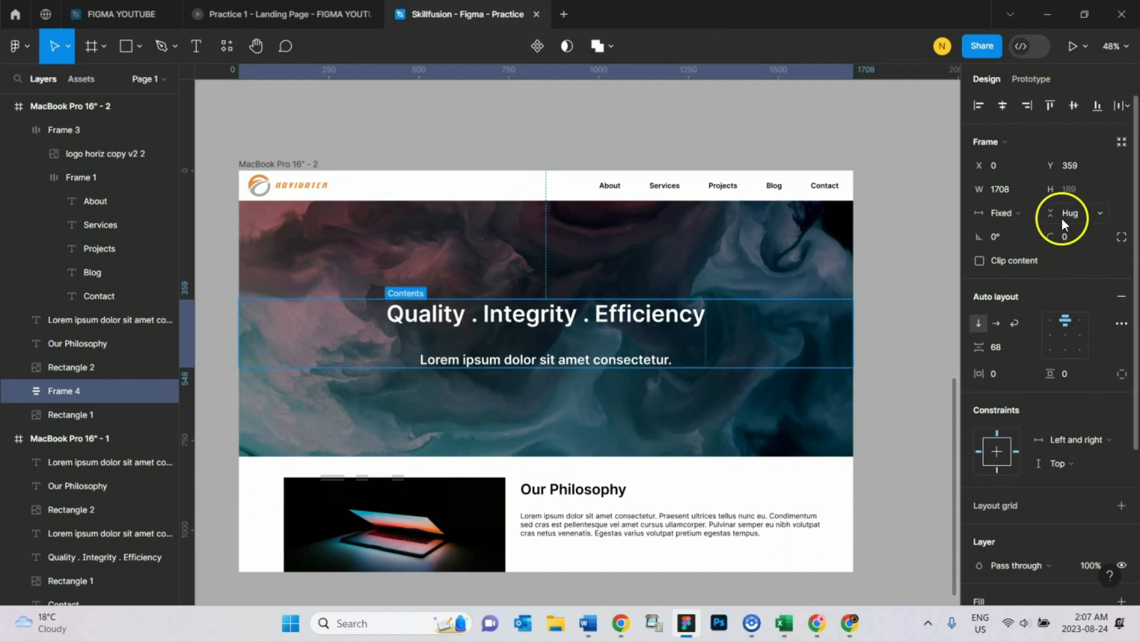
pyautogui.click(1066, 438)
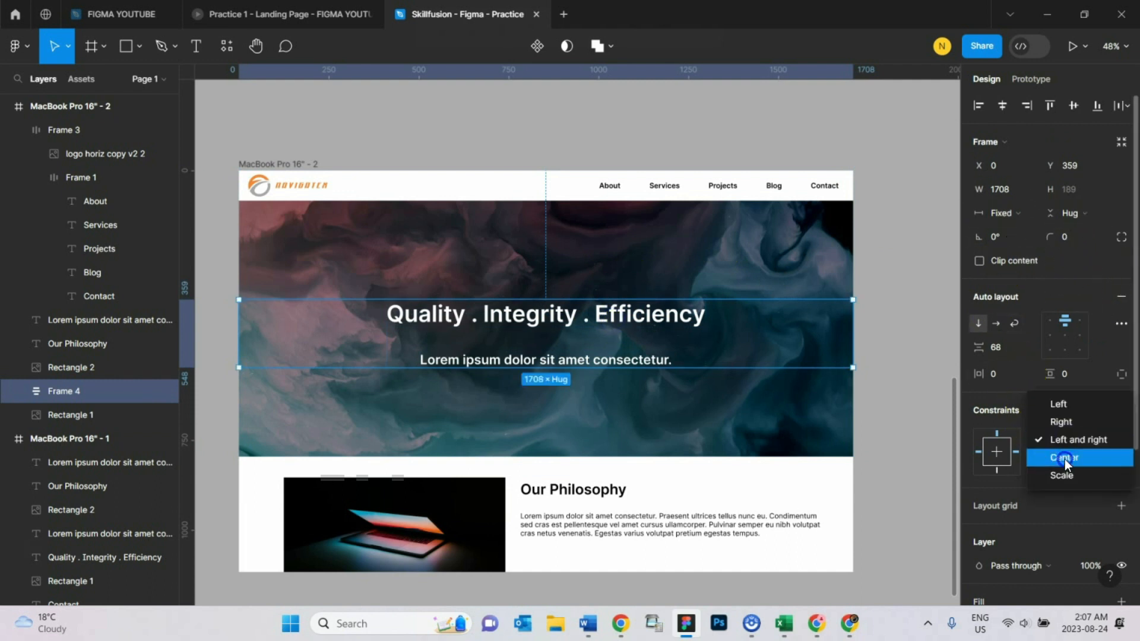
pyautogui.click(1064, 459)
# - Set the Frame 3 nav bar's horizontal constraint to Center
pyautogui.click(504, 186)
pyautogui.click(1092, 439)
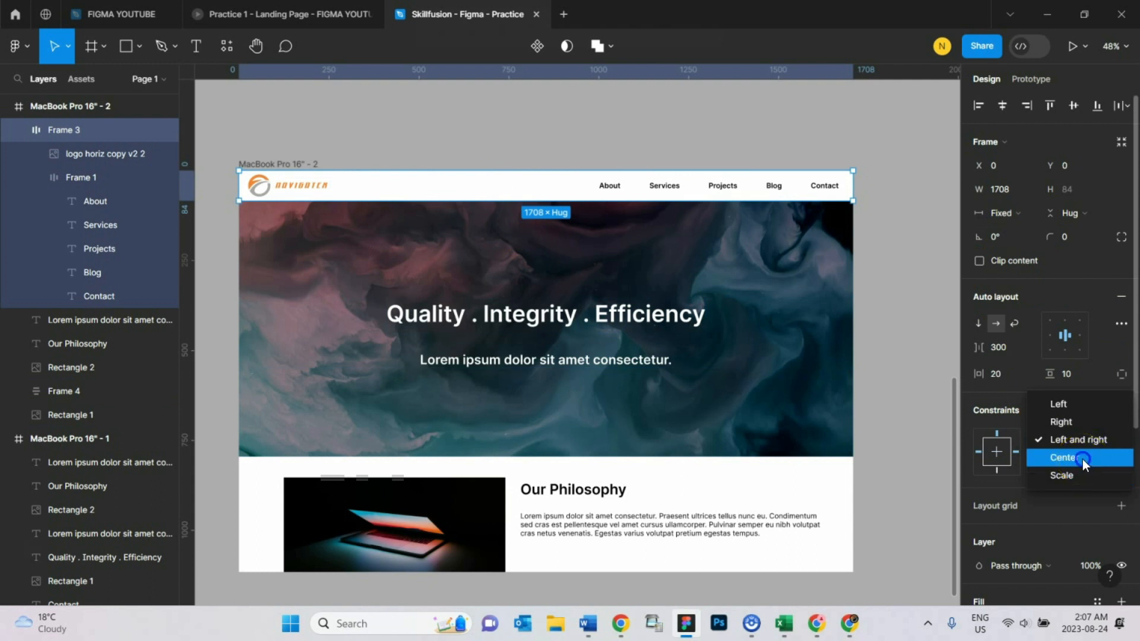
pyautogui.click(1082, 459)
# - Test the centered constraints by widening the MacBook Pro 16" - 2 frame to 1795
pyautogui.click(301, 152)
pyautogui.click(287, 163)
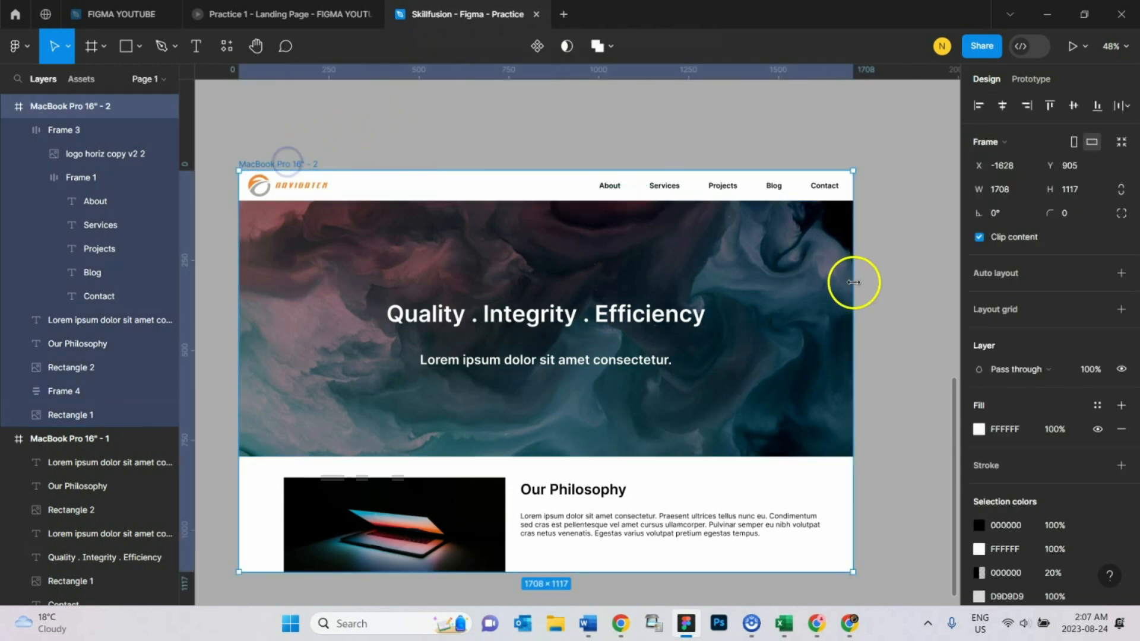
pyautogui.moveTo(854, 283); pyautogui.dragTo(880, 379)
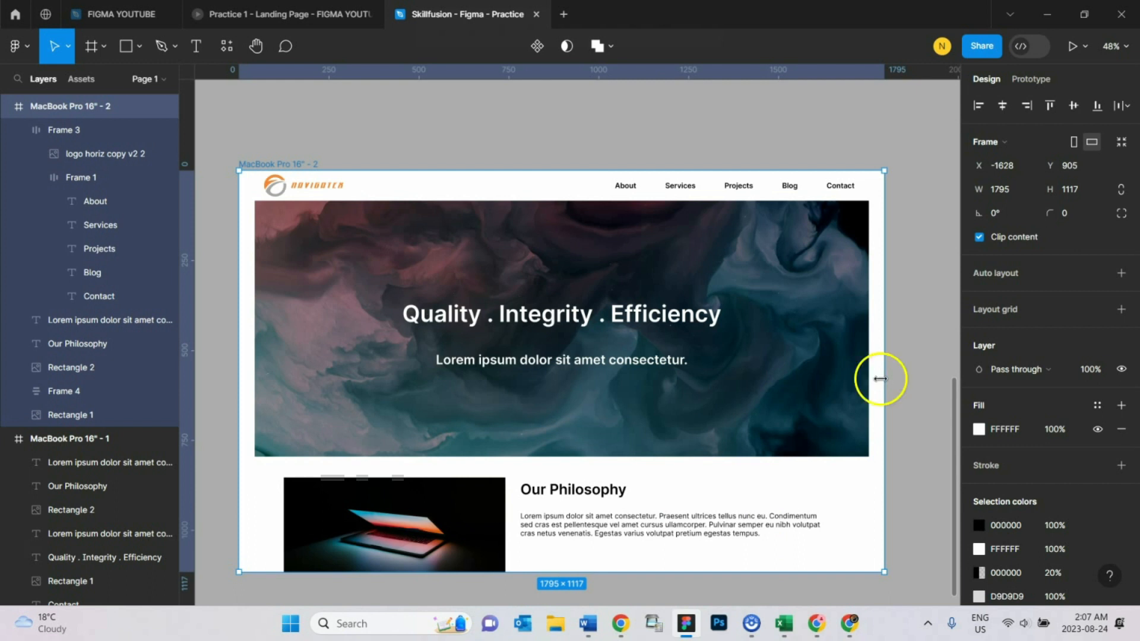
pyautogui.click(776, 414)
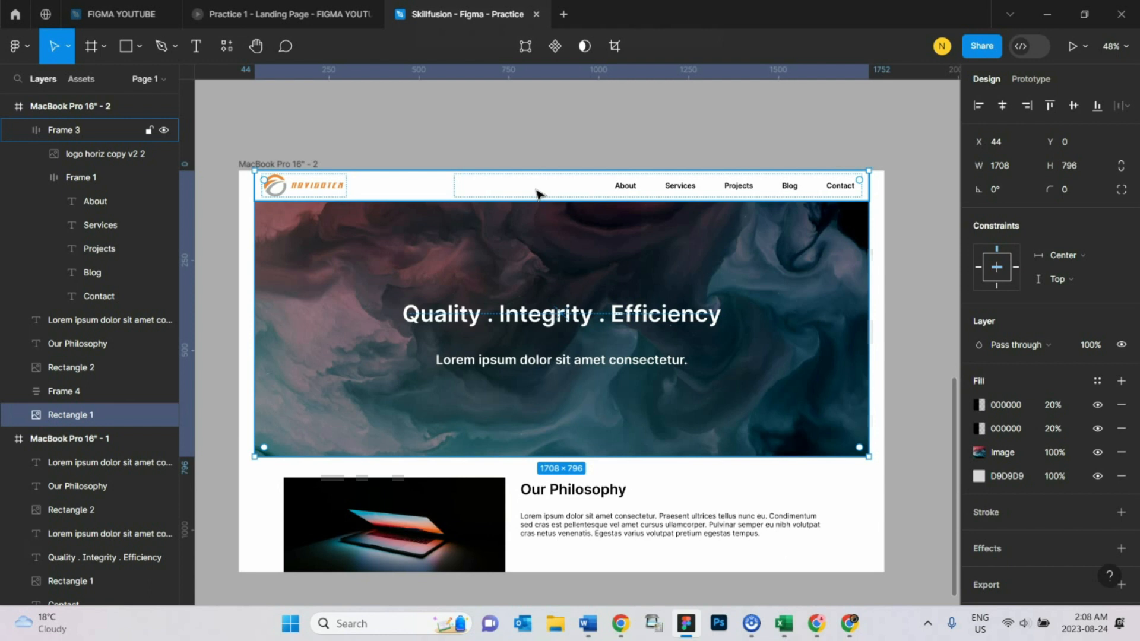
pyautogui.click(590, 148)
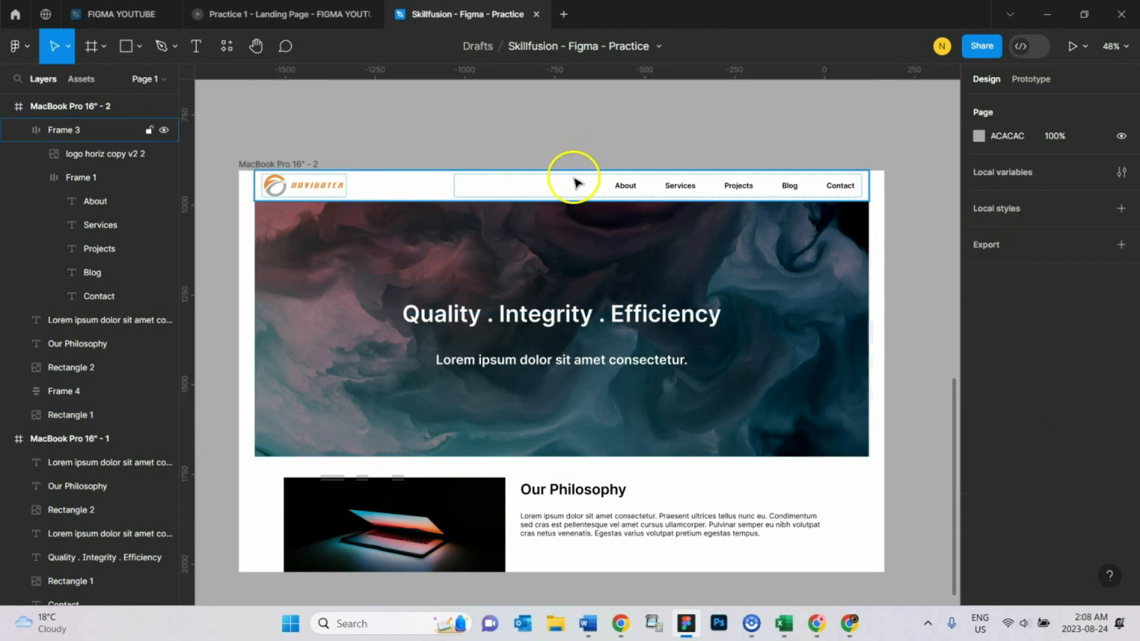
pyautogui.click(566, 190)
pyautogui.click(585, 190)
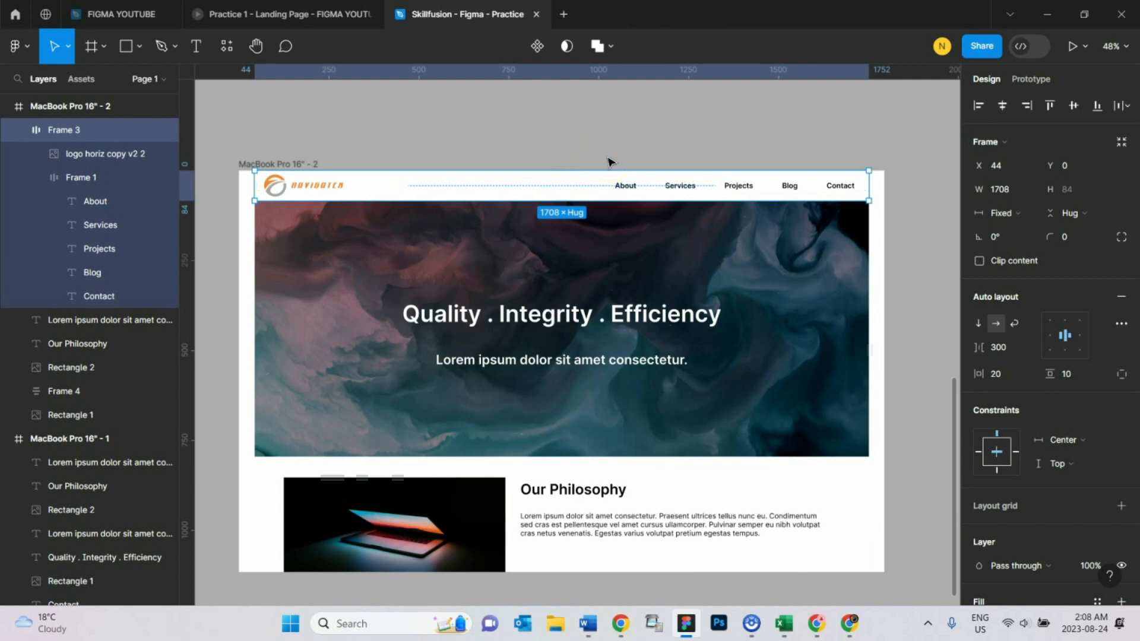
pyautogui.click(595, 183)
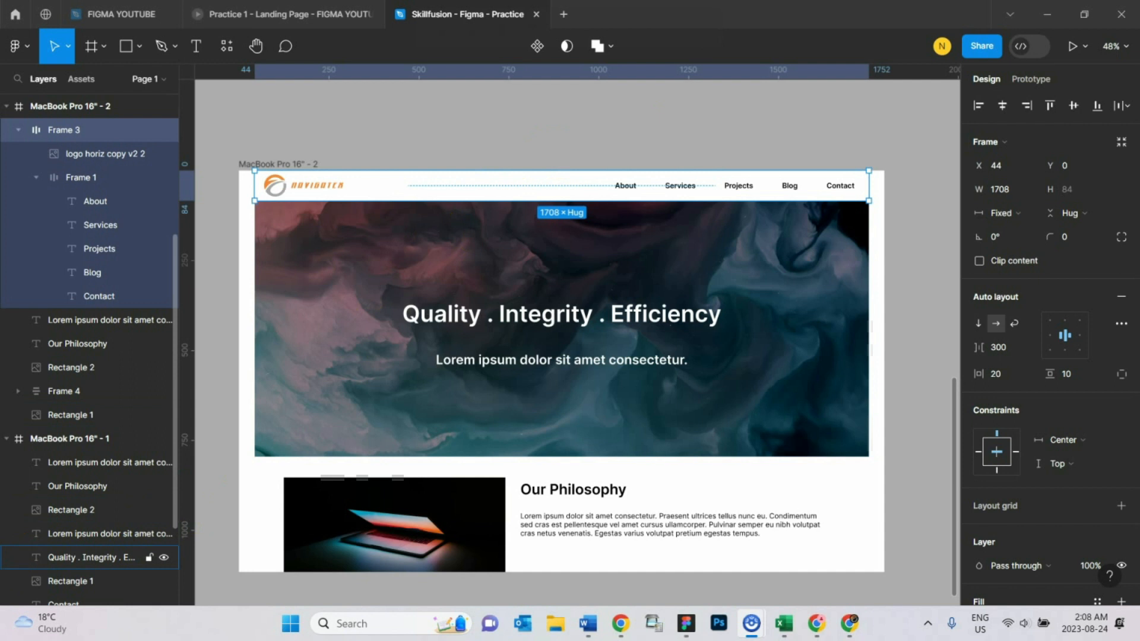
pyautogui.click(278, 165)
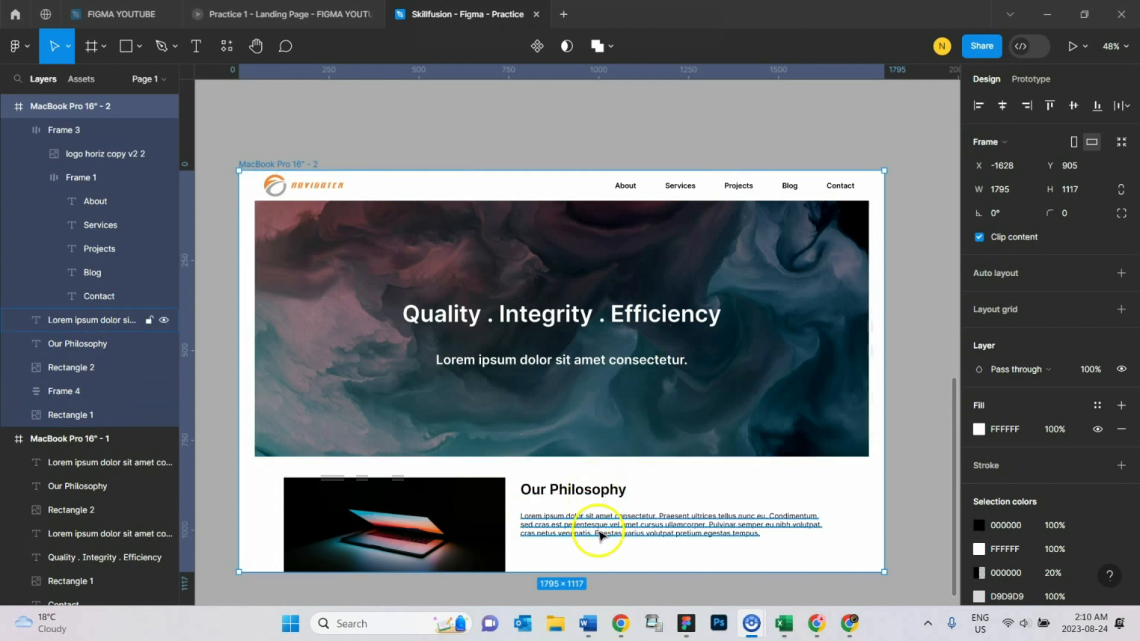
pyautogui.click(480, 501)
pyautogui.click(599, 515)
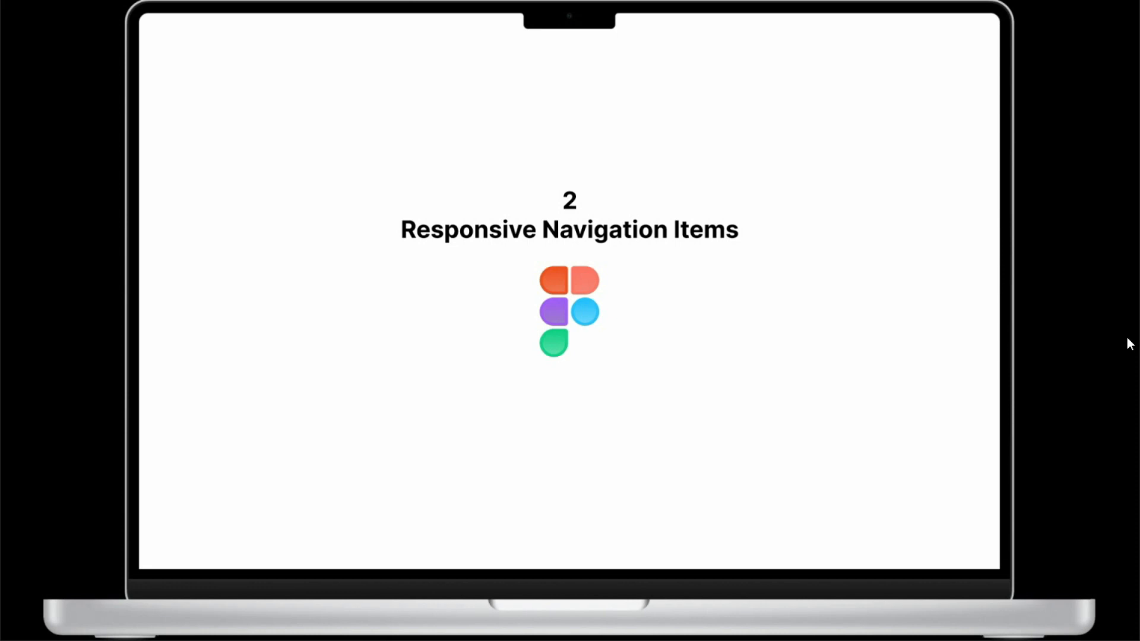
pyautogui.click(1053, 338)
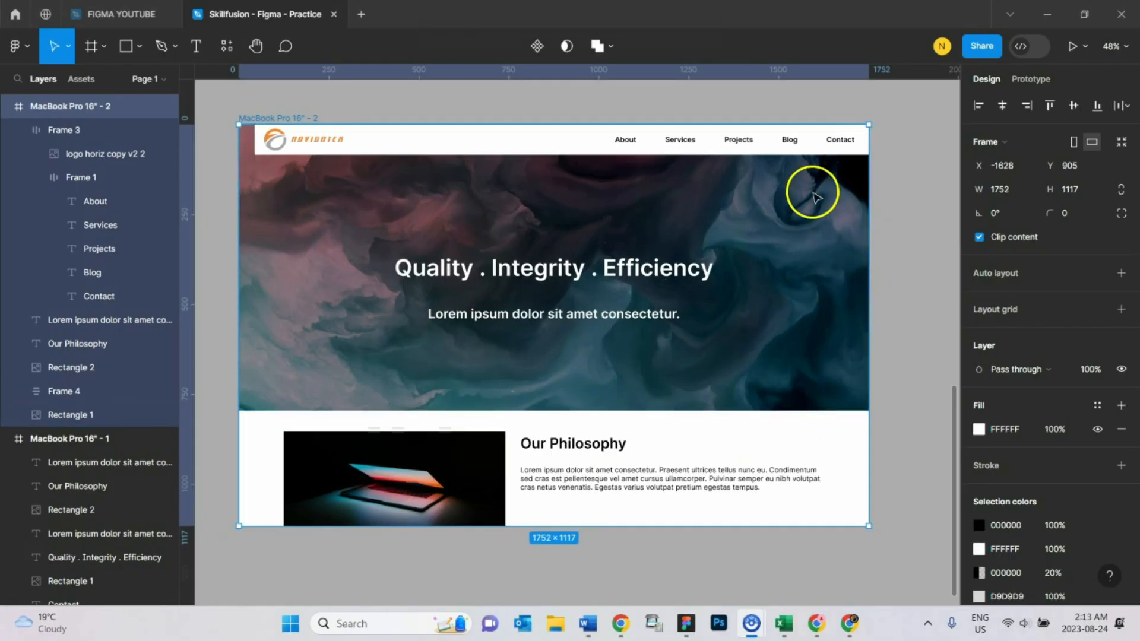
# - Resize the MacBook Pro 16" - 2 frame to the MacBook Pro 16" preset of 1728 × 1117
pyautogui.click(324, 119)
pyautogui.click(281, 117)
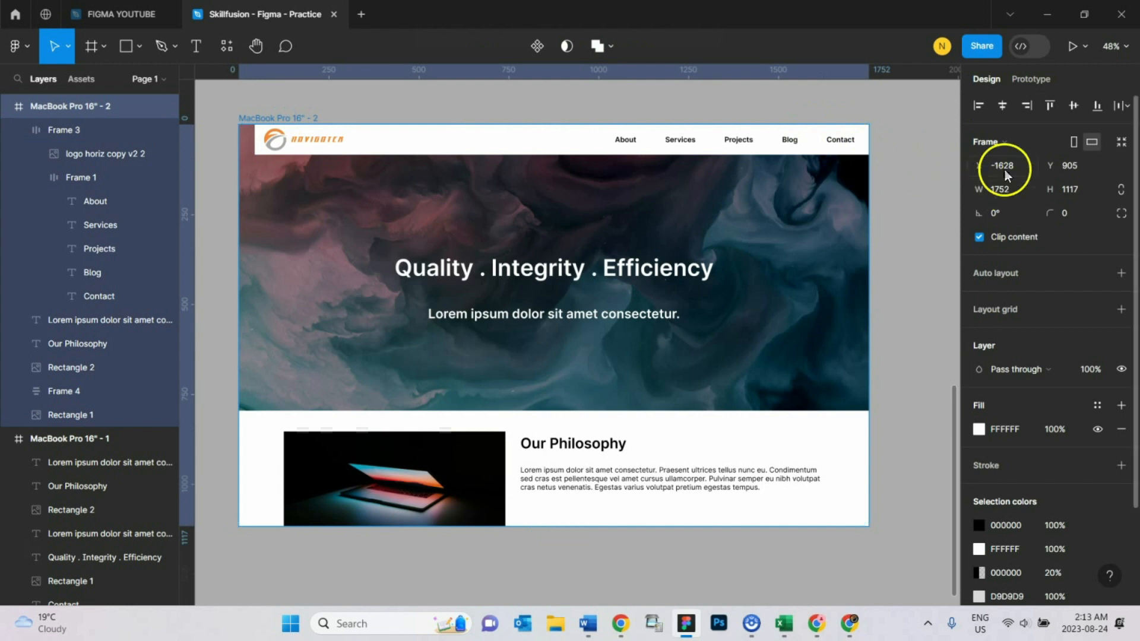
pyautogui.click(1004, 143)
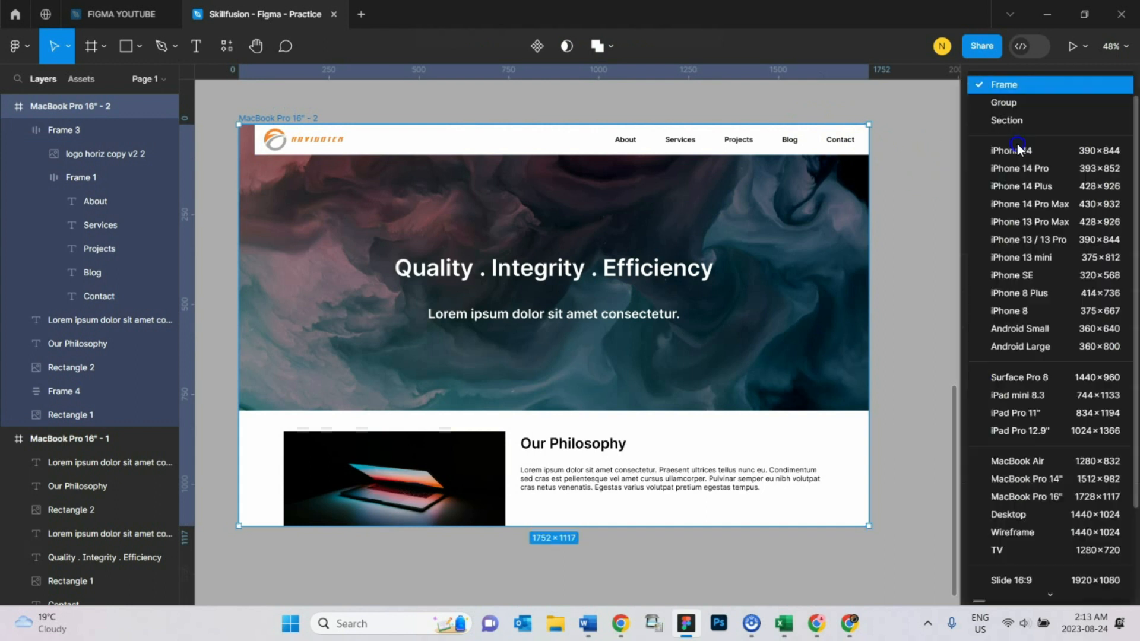
pyautogui.click(1046, 494)
pyautogui.click(364, 97)
pyautogui.click(311, 121)
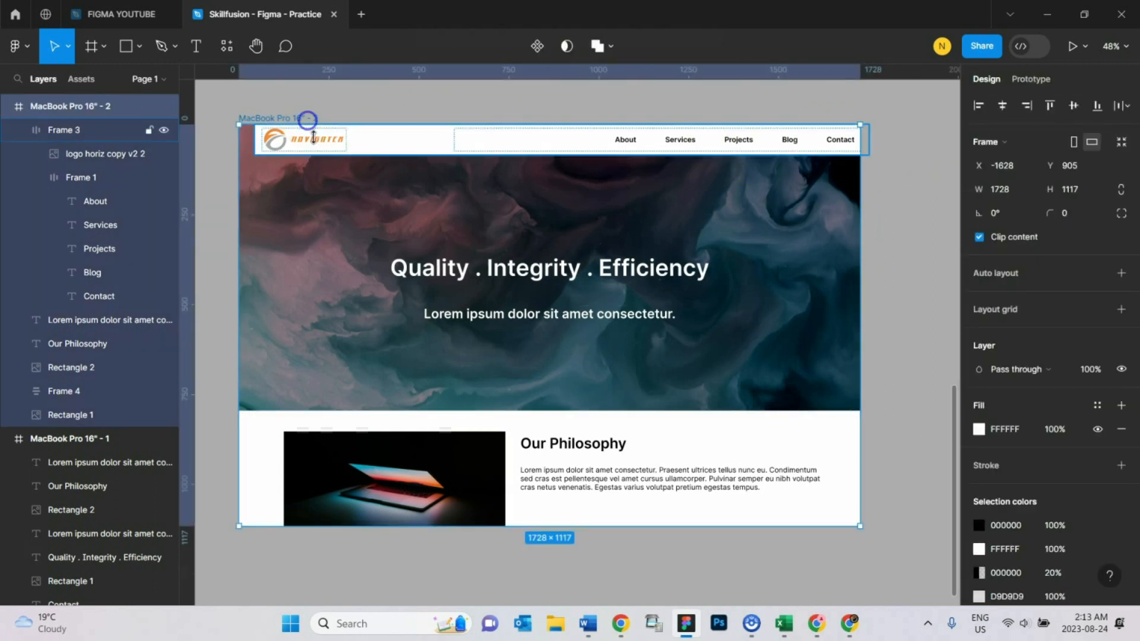
# - Align the nav bar with the page's left edge and stretch it across the full page width of 1728
pyautogui.click(389, 141)
pyautogui.moveTo(436, 149); pyautogui.dragTo(419, 150)
pyautogui.moveTo(855, 141); pyautogui.dragTo(861, 141)
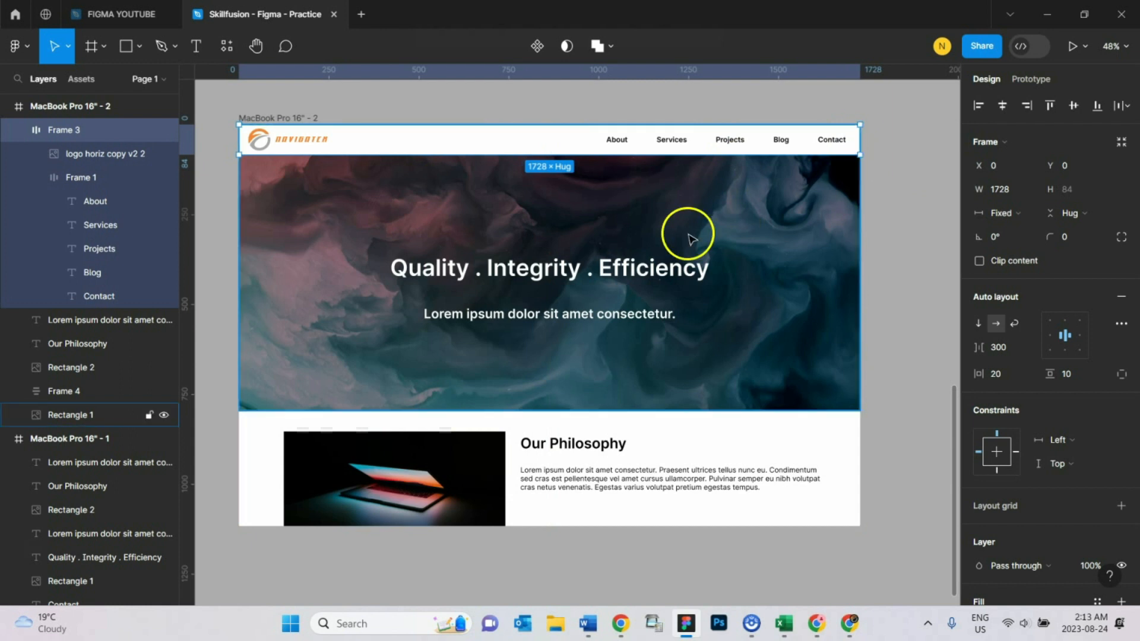
# - Extend the hero text frame to both page edges for a full width of 1728
pyautogui.click(659, 269)
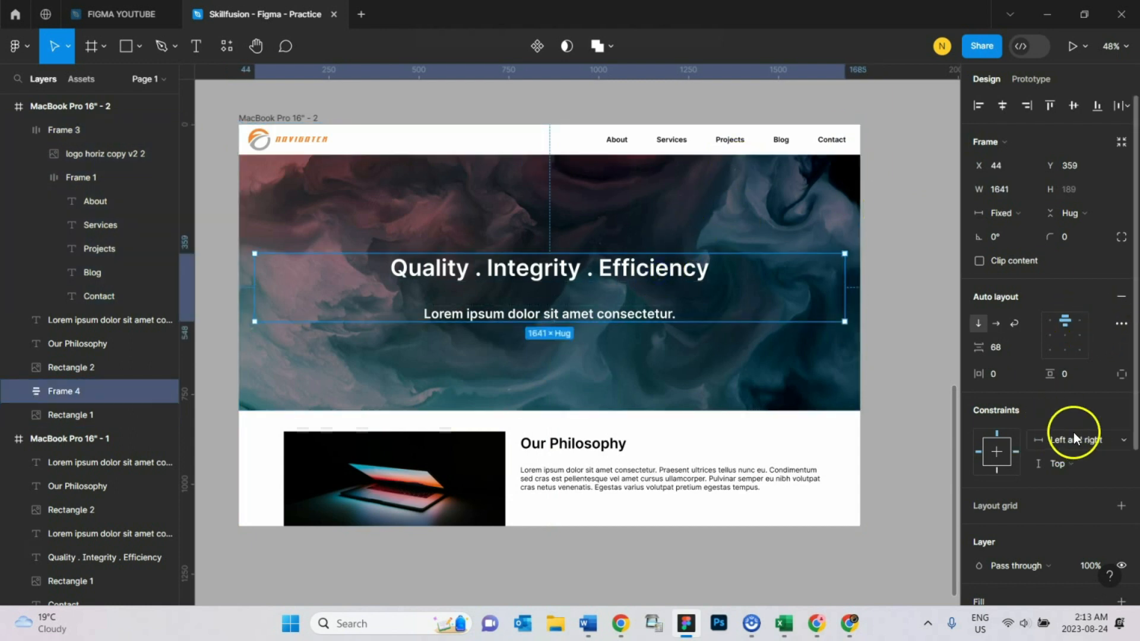
pyautogui.moveTo(249, 289)
pyautogui.mouseDown()
pyautogui.moveTo(254, 280)
pyautogui.moveTo(239, 285)
pyautogui.mouseUp()
pyautogui.moveTo(845, 287); pyautogui.dragTo(860, 287)
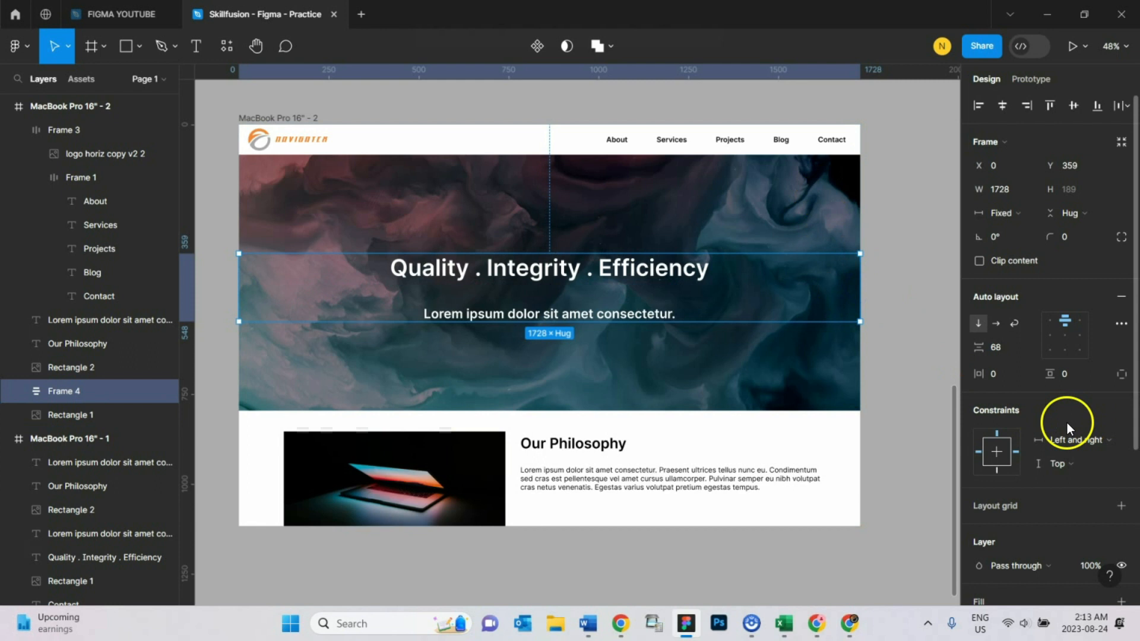
# - Check the hero background's constraints and set the nav bar's horizontal constraint to Left and right
pyautogui.click(784, 232)
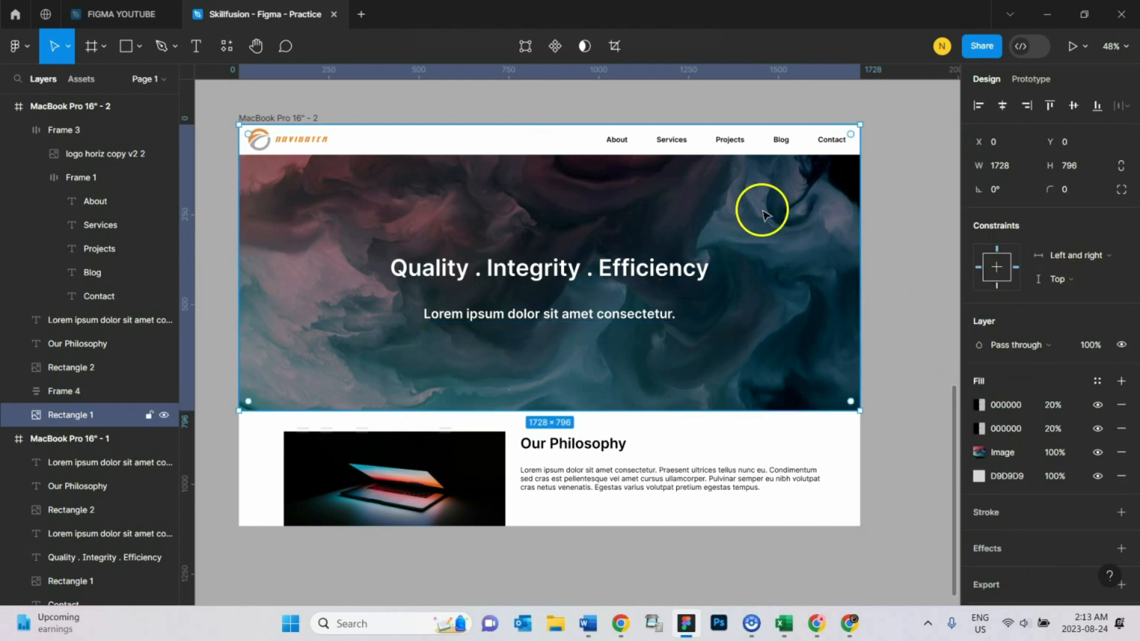
pyautogui.click(677, 145)
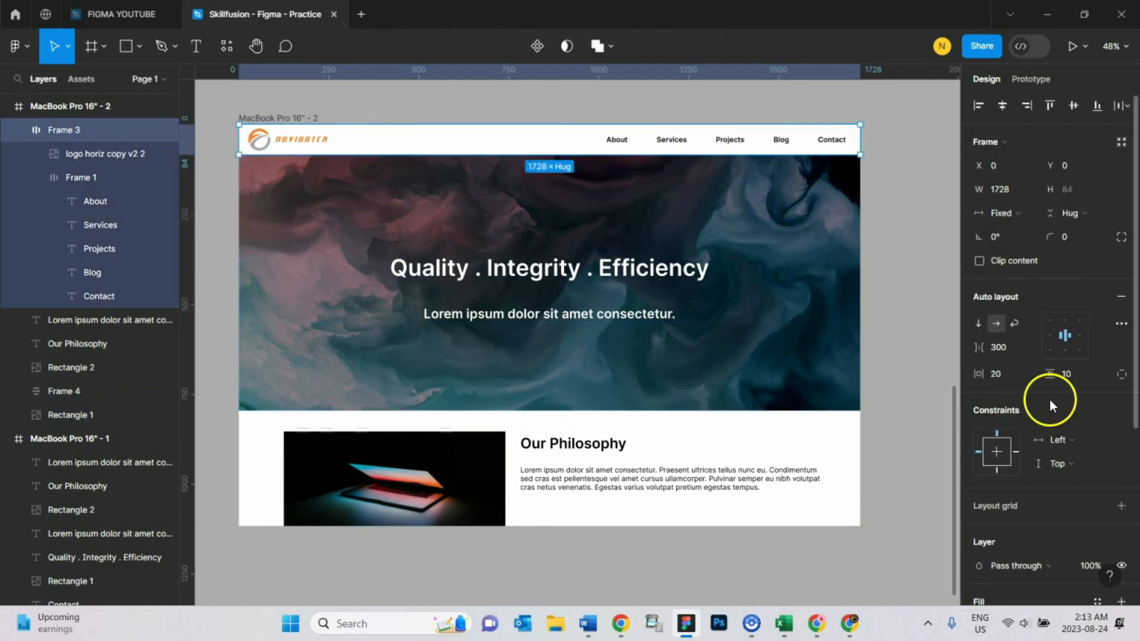
pyautogui.click(1061, 441)
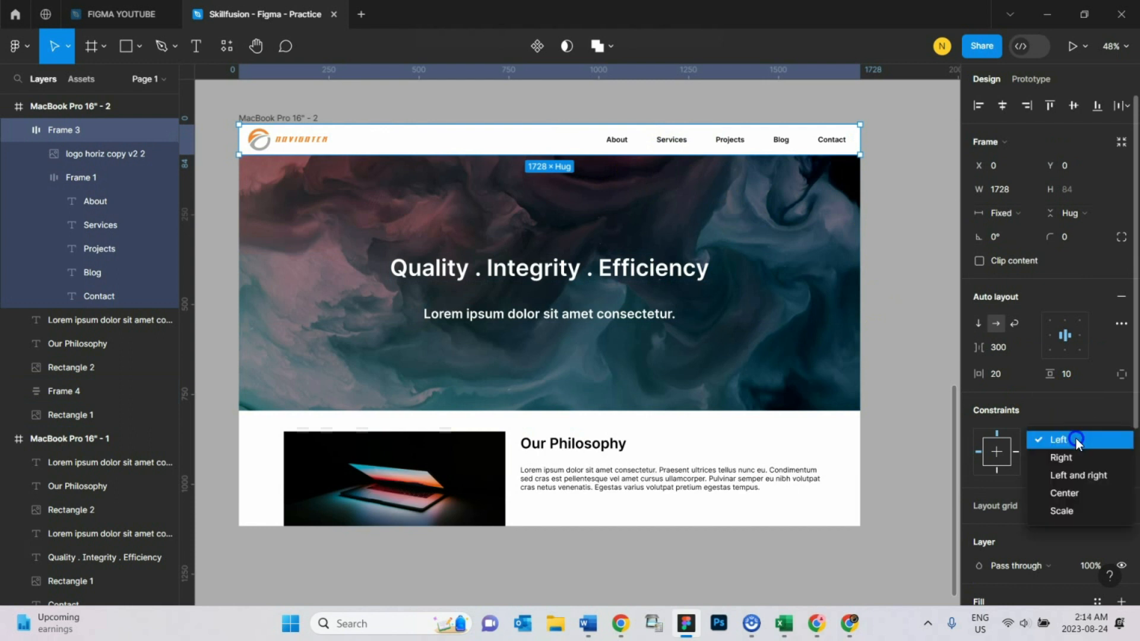
pyautogui.click(1080, 474)
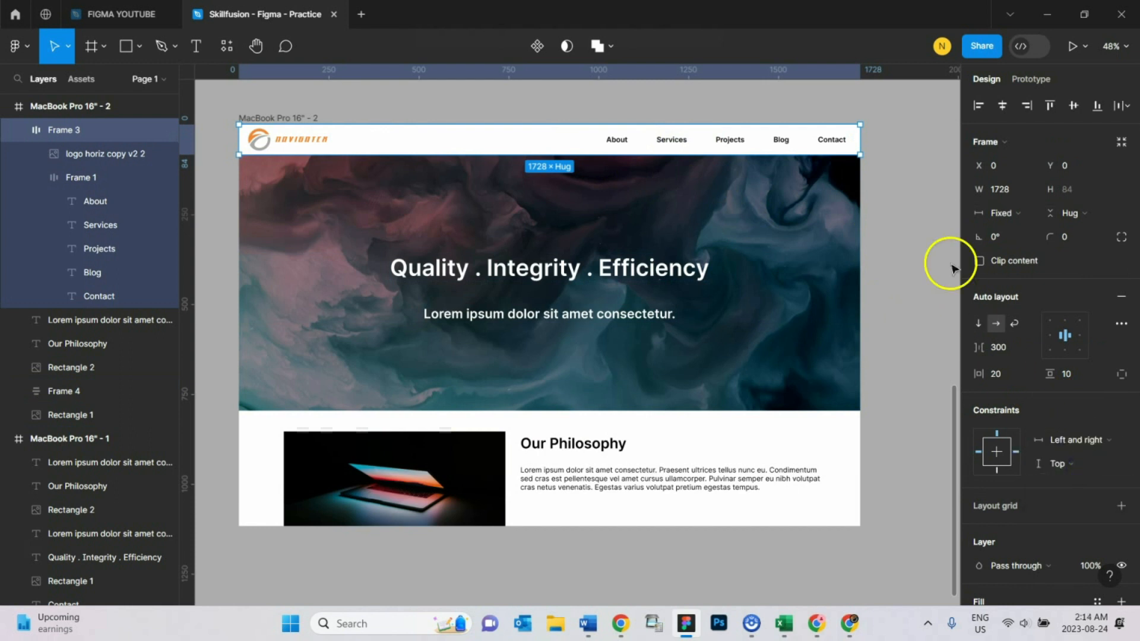
pyautogui.click(902, 175)
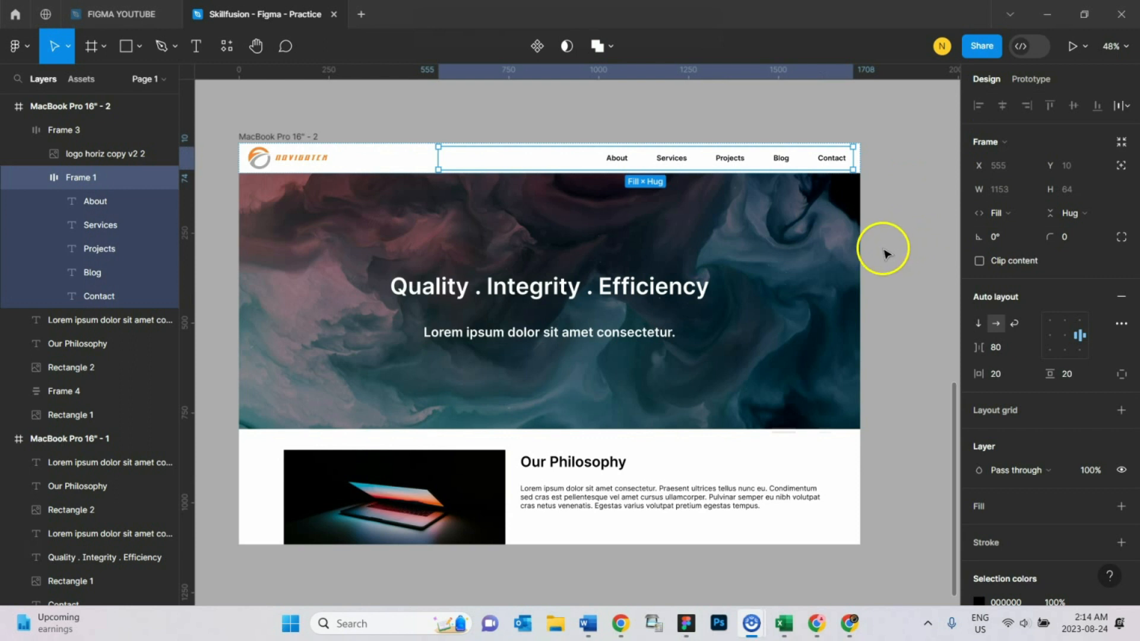
pyautogui.click(617, 158)
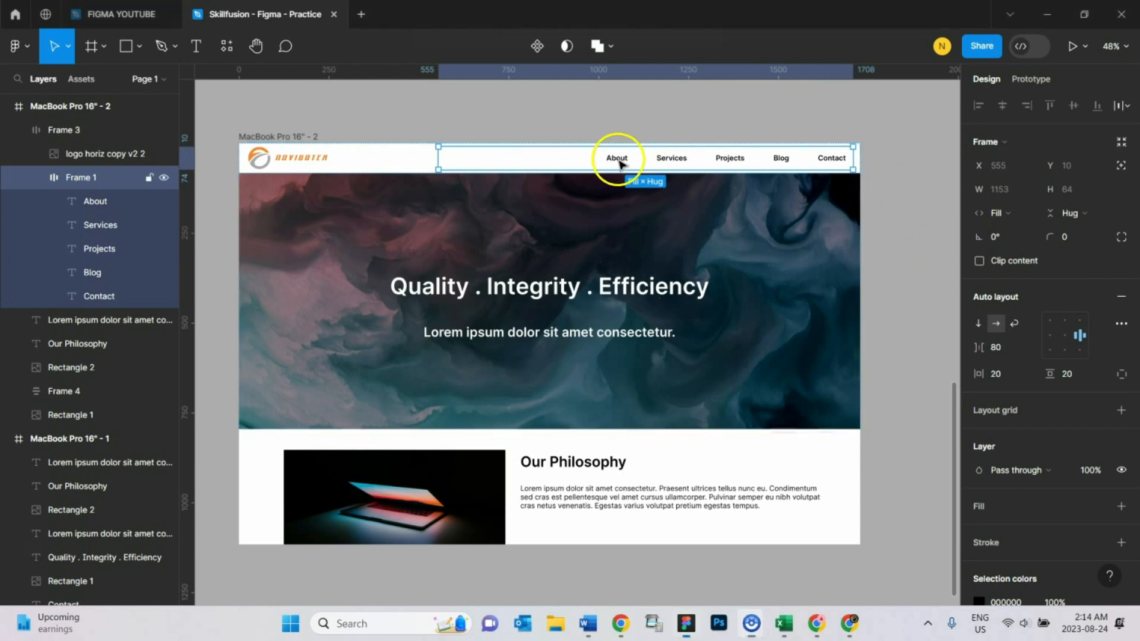
pyautogui.click(674, 159)
pyautogui.click(730, 158)
pyautogui.click(781, 158)
pyautogui.click(832, 158)
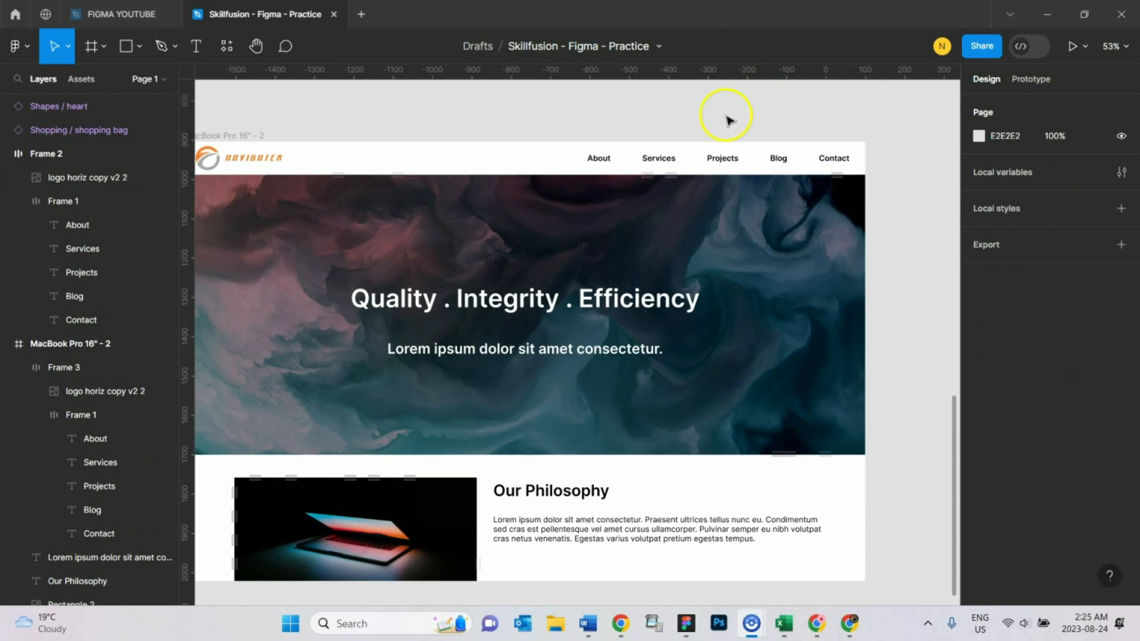
# - Duplicate the About link in the nav bar and move the copy onto the empty canvas below the page
pyautogui.doubleClick(609, 162)
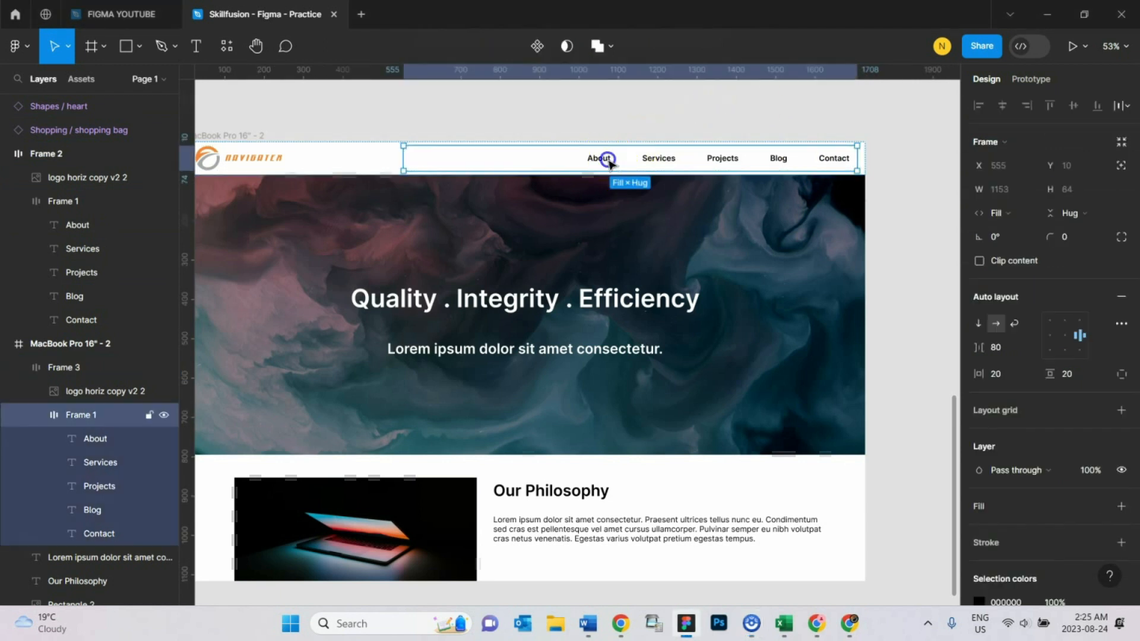
pyautogui.click(609, 162)
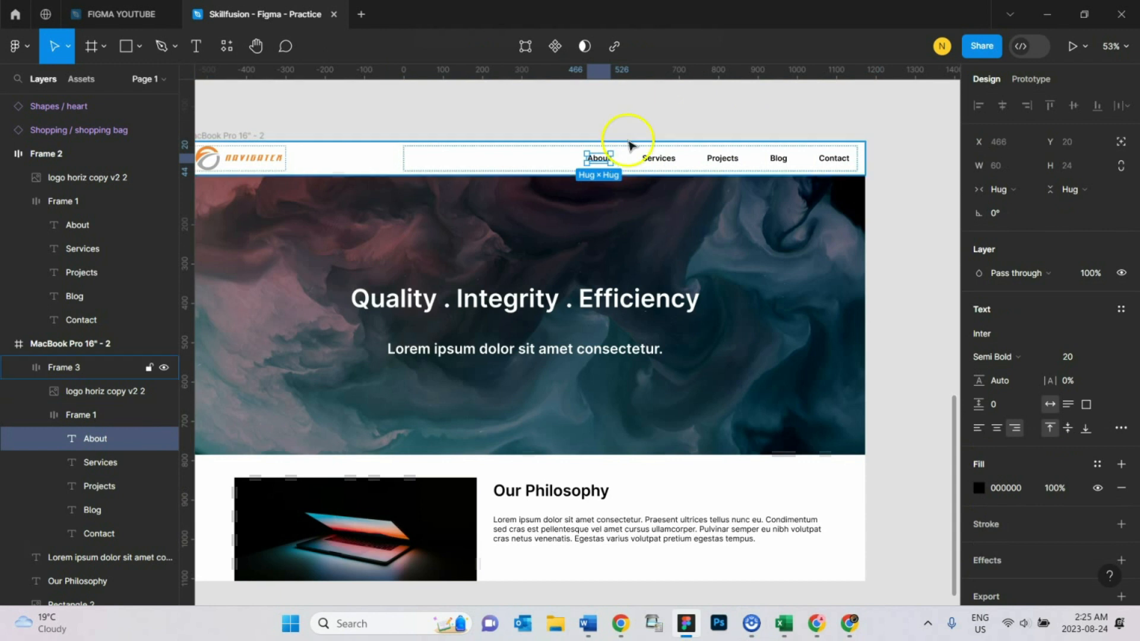
pyautogui.hotkey('ctrl', 'd')
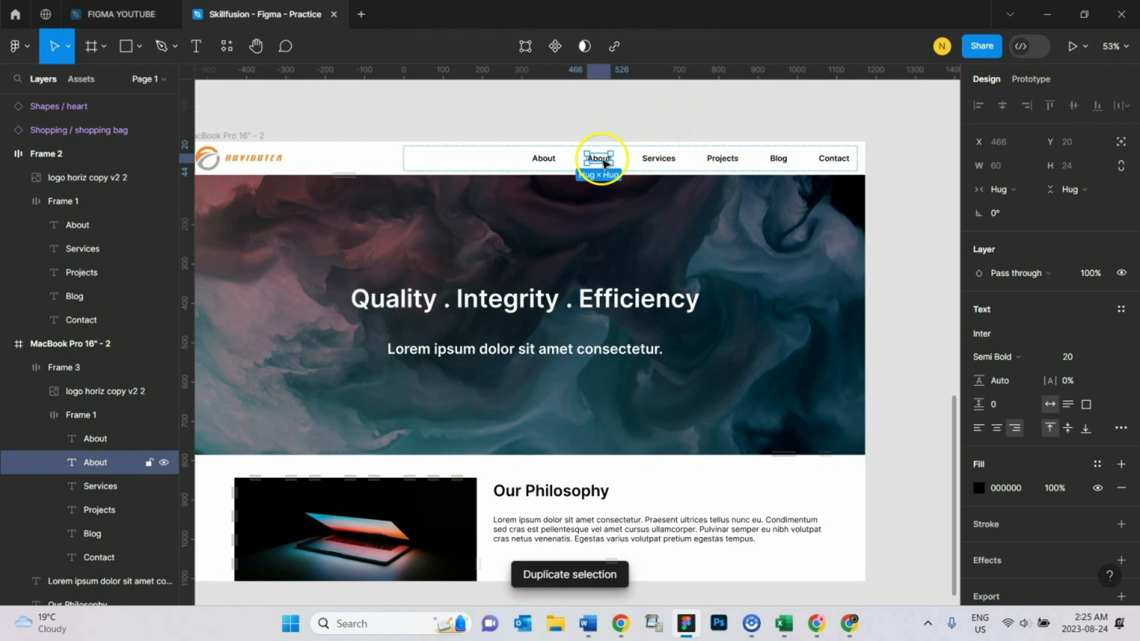
pyautogui.moveTo(603, 163); pyautogui.dragTo(617, 365)
# - Copy the Services, Projects, Blog and Contact links from the nav bar and paste them onto the empty canvas below the page
pyautogui.scroll(5, 623, 324)
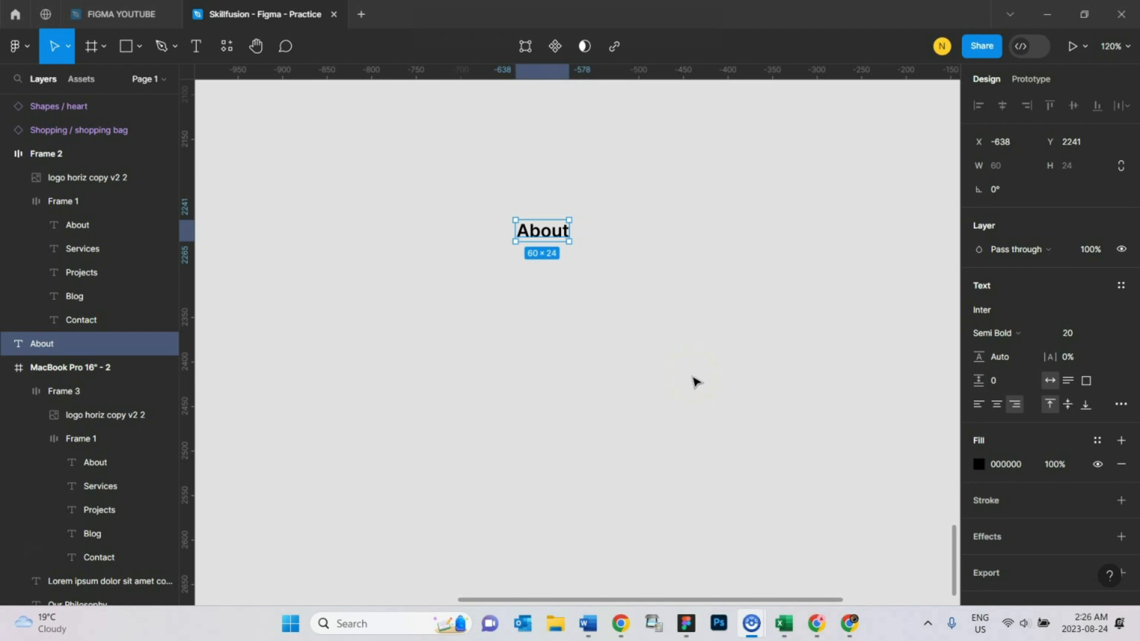
pyautogui.scroll(-3, 696, 381)
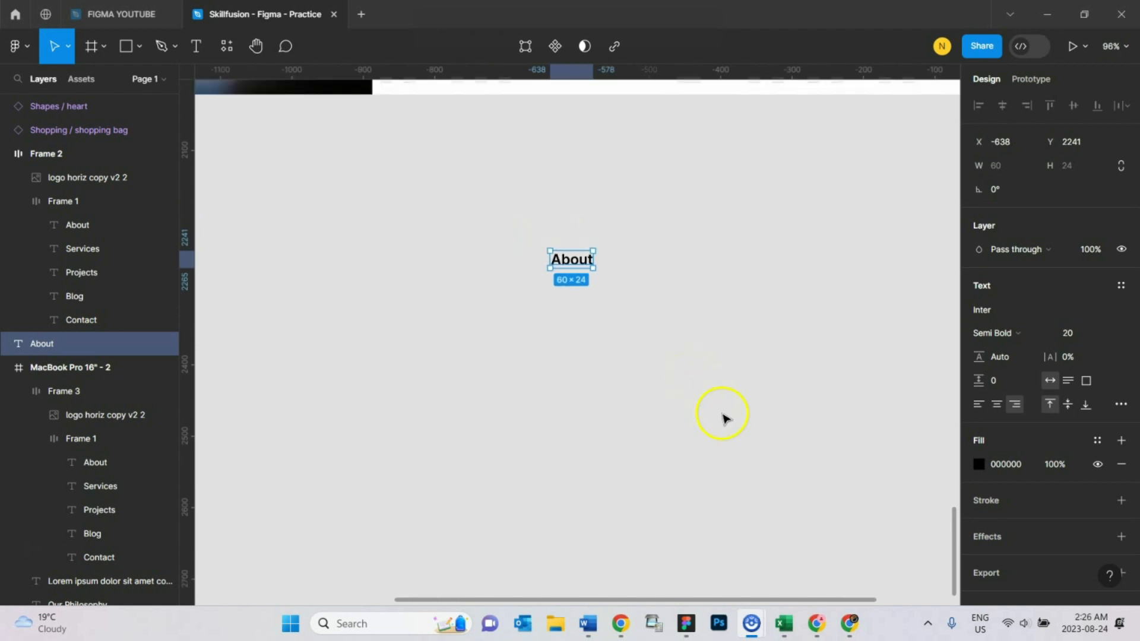
pyautogui.scroll(-1, 723, 419)
pyautogui.scroll(10, 724, 418)
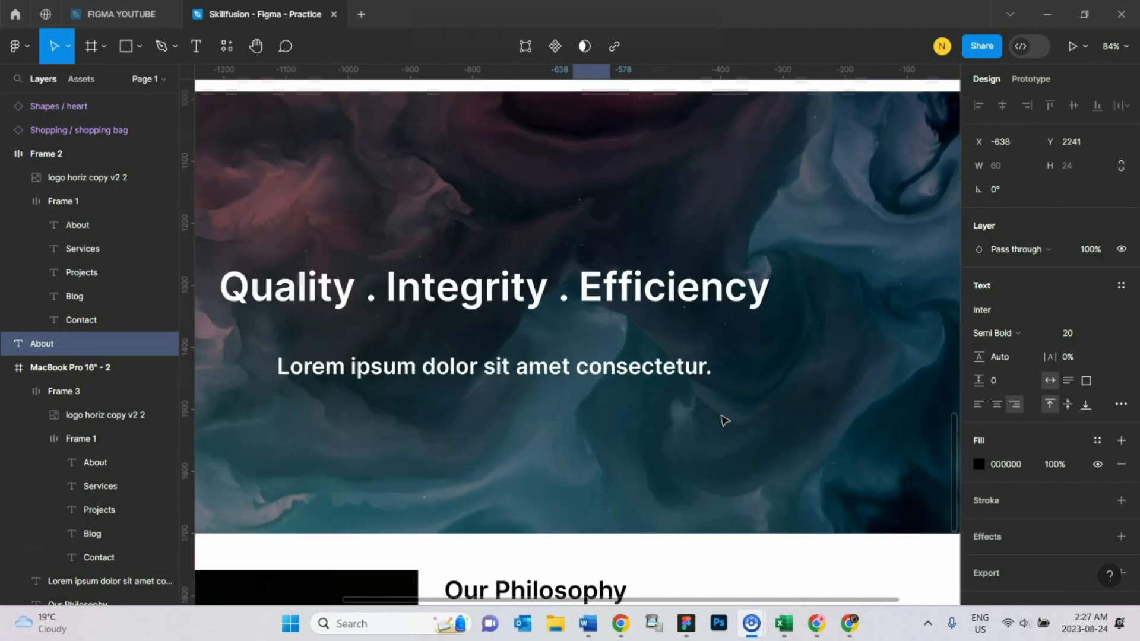
pyautogui.scroll(3, 723, 419)
pyautogui.scroll(-1, 778, 335)
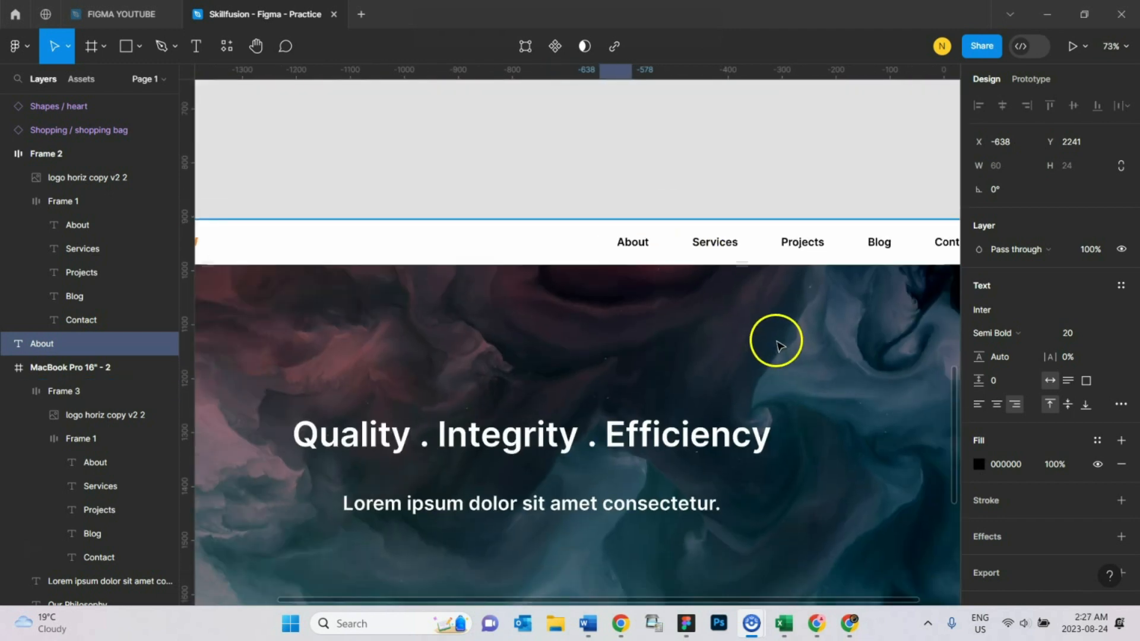
pyautogui.click(720, 245)
pyautogui.click(720, 244)
pyautogui.keyDown('shift'); pyautogui.click(802, 243); pyautogui.keyUp('shift')
pyautogui.keyDown('shift'); pyautogui.click(878, 242); pyautogui.keyUp('shift')
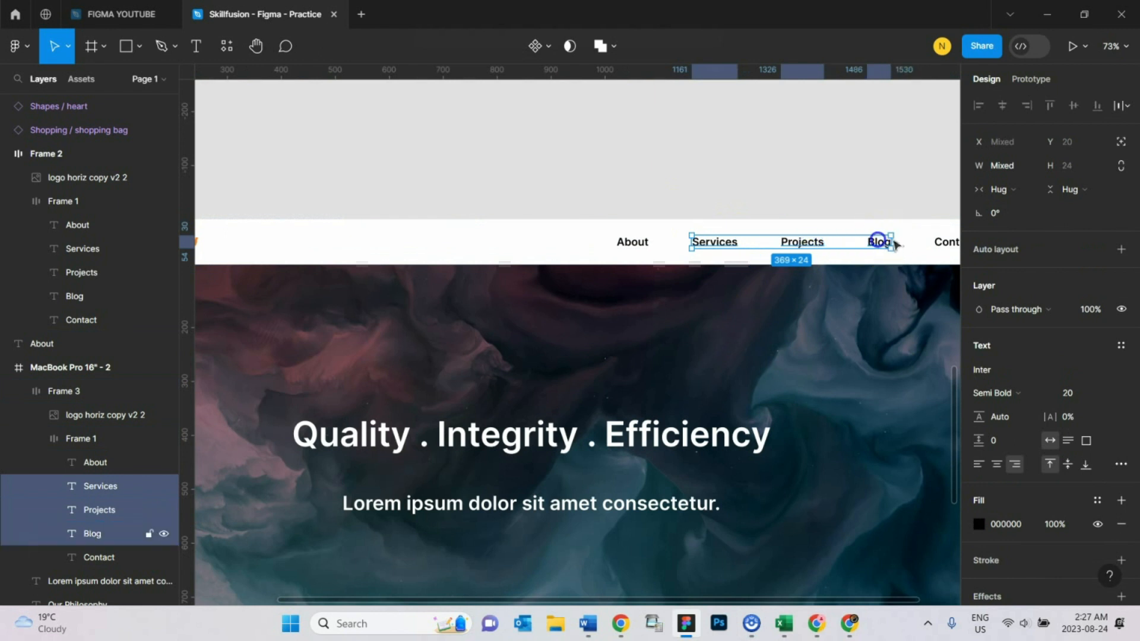
pyautogui.keyDown('shift'); pyautogui.click(941, 241); pyautogui.keyUp('shift')
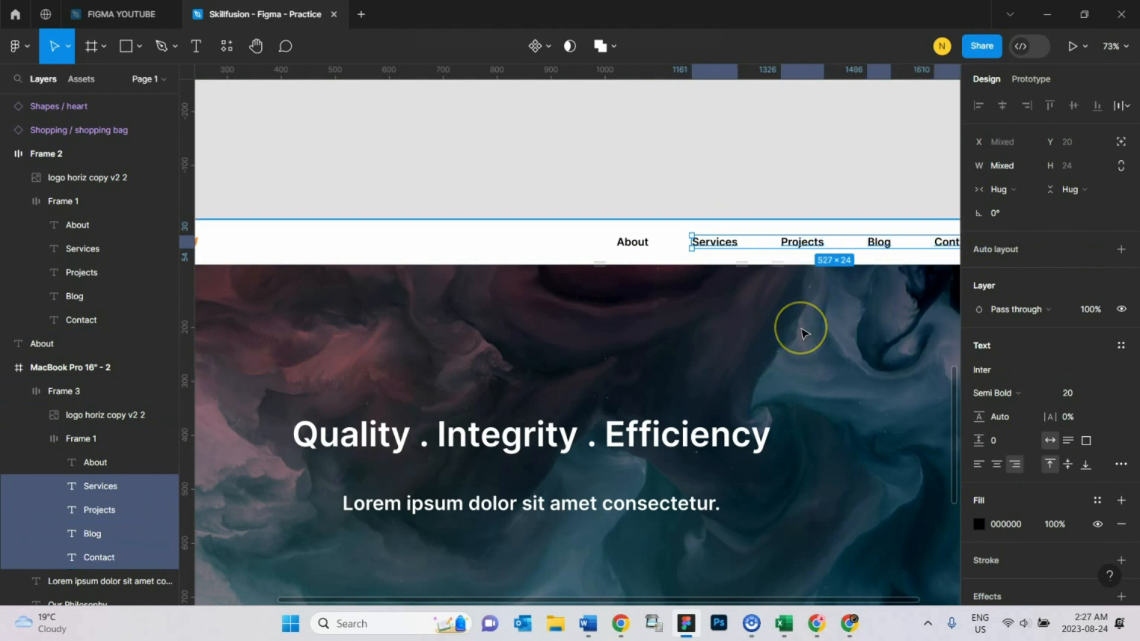
pyautogui.hotkey('ctrl', 'c')
pyautogui.hotkey('ctrl', 'v')
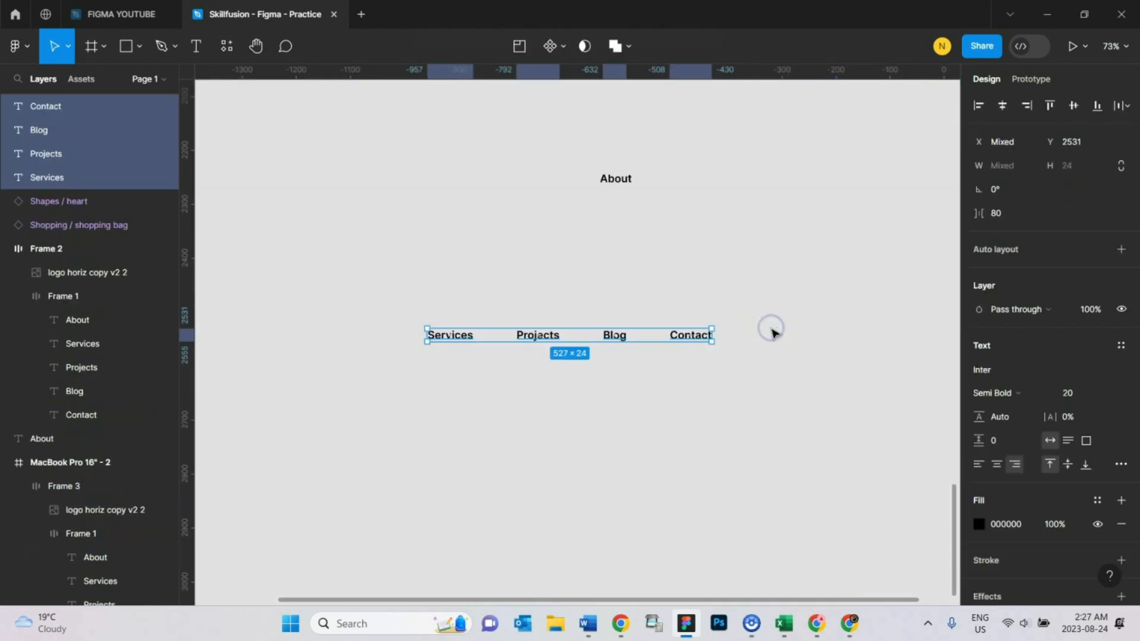
# - Move the loose About copy above Services, aligned to its left edge, and wrap it in its own frame
pyautogui.moveTo(613, 180); pyautogui.dragTo(437, 204)
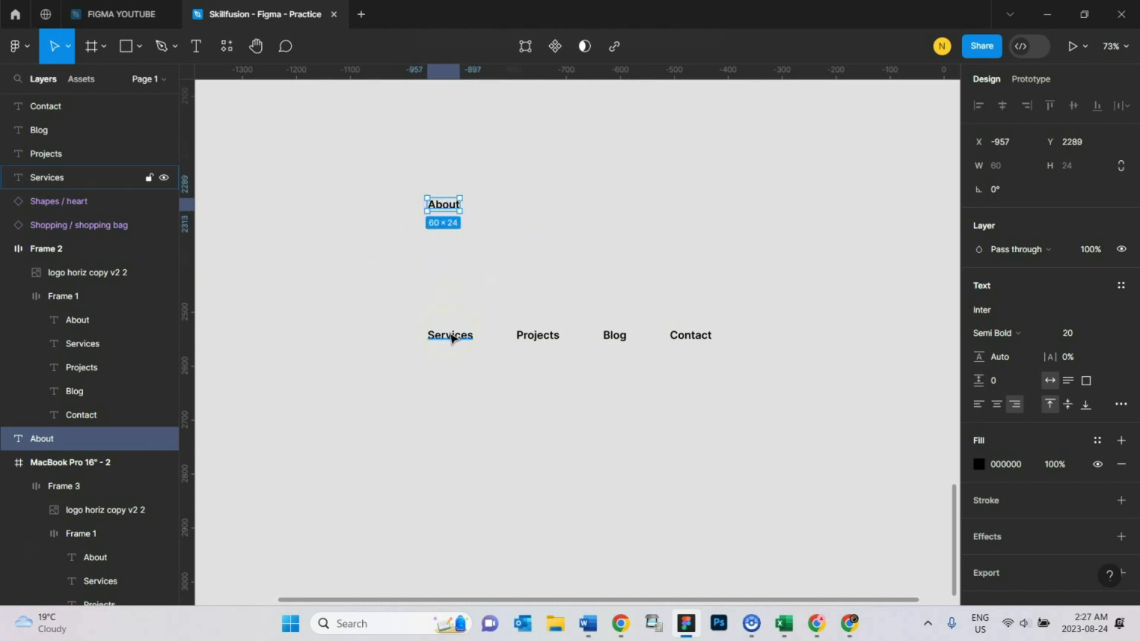
pyautogui.click(452, 209)
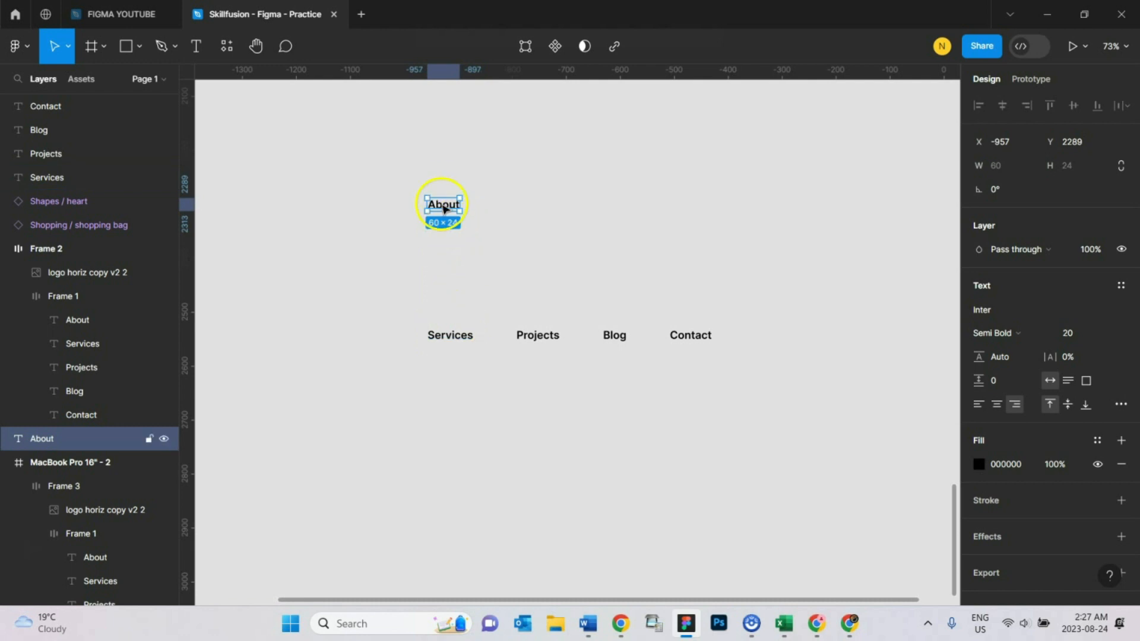
pyautogui.rightClick(444, 209)
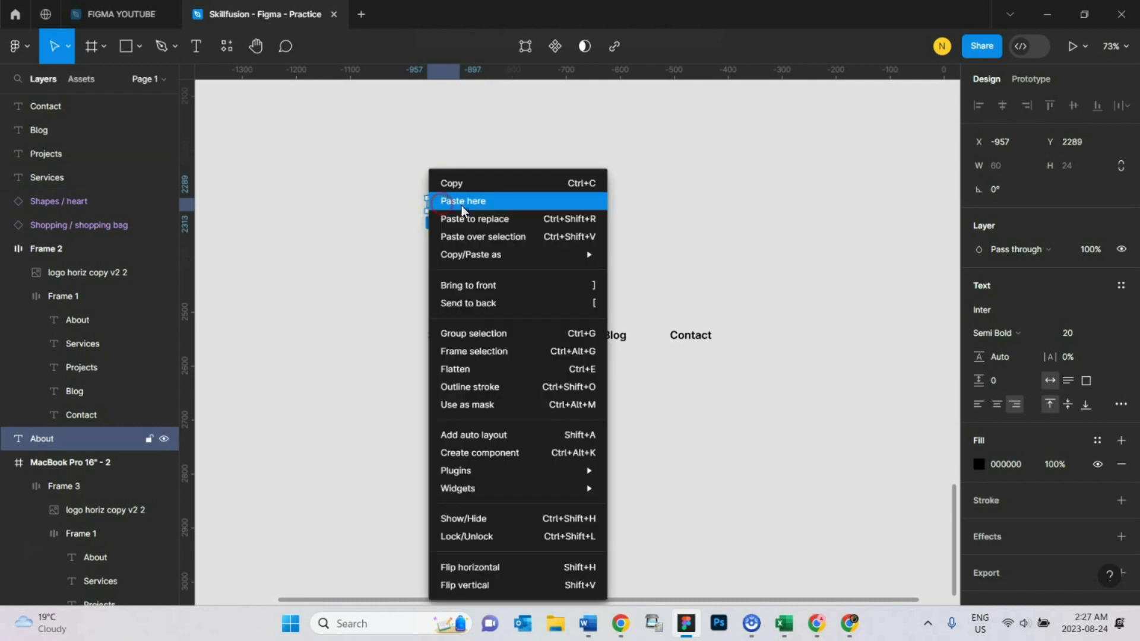
pyautogui.click(548, 354)
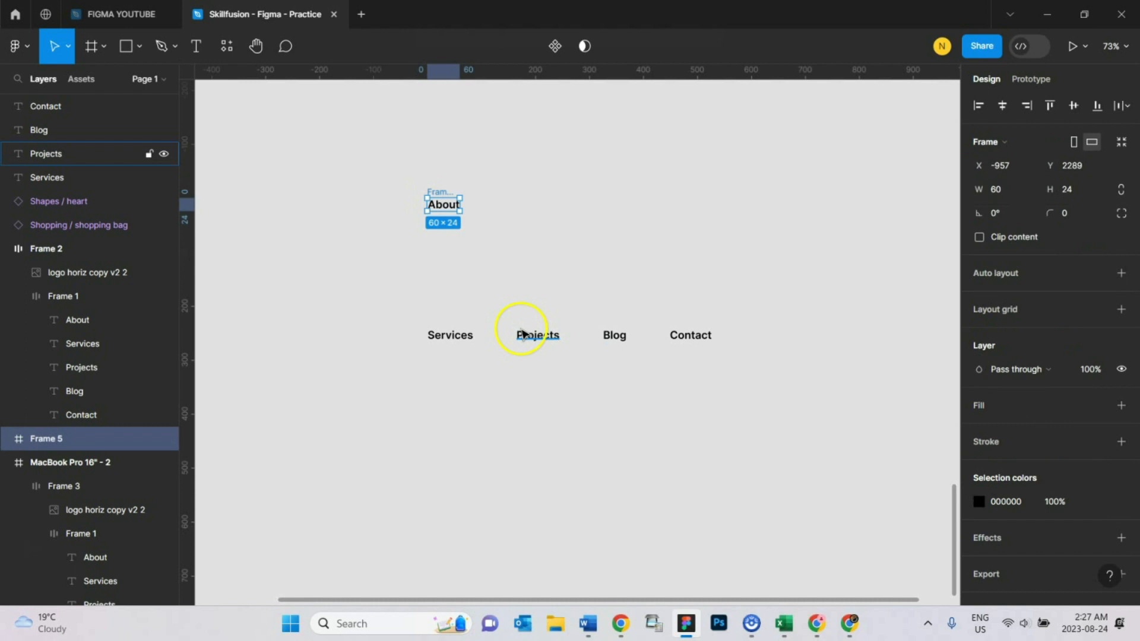
# - Wrap the Services, Projects, Blog and Contact copies each in a separate frame
pyautogui.click(449, 336)
pyautogui.rightClick(450, 336)
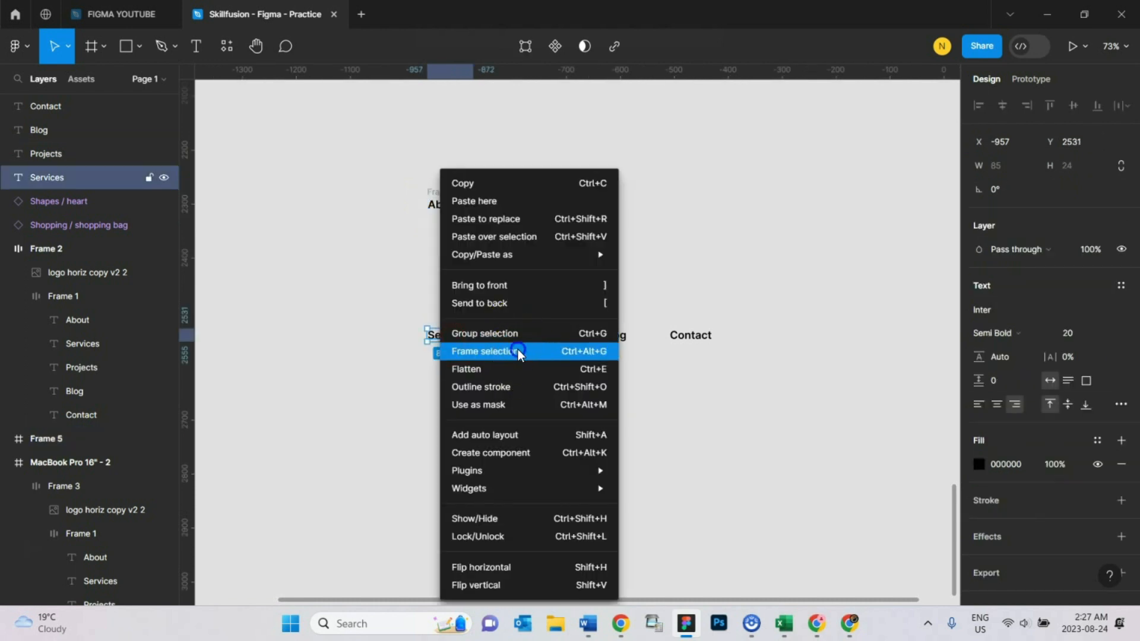
pyautogui.click(518, 352)
pyautogui.rightClick(517, 334)
pyautogui.click(585, 351)
pyautogui.rightClick(607, 336)
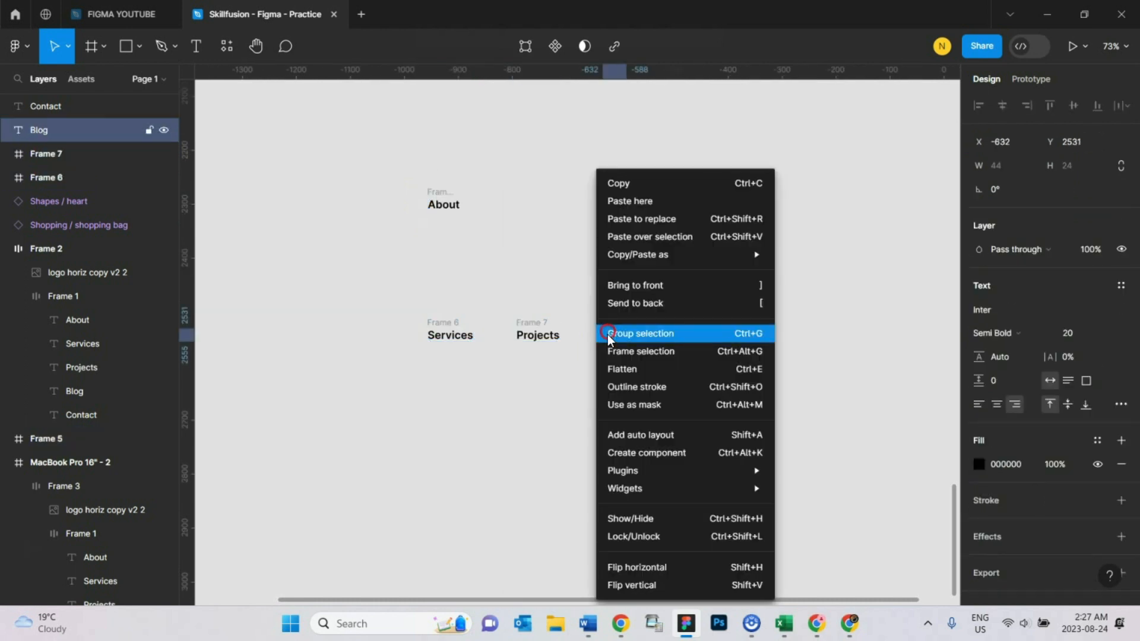
pyautogui.click(612, 352)
pyautogui.rightClick(682, 336)
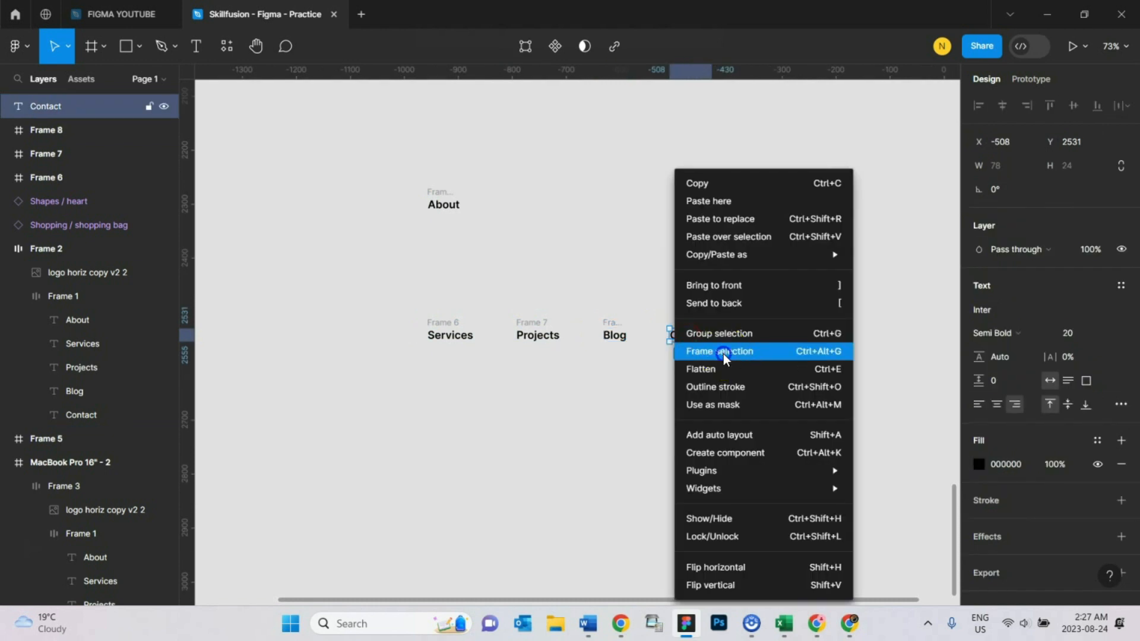
pyautogui.click(723, 351)
# - Place the framed About link in the row before Services and wrap all five link frames in one parent frame
pyautogui.click(529, 397)
pyautogui.moveTo(451, 198); pyautogui.dragTo(373, 323)
pyautogui.click(756, 301)
pyautogui.moveTo(763, 286); pyautogui.dragTo(265, 385)
pyautogui.rightClick(367, 332)
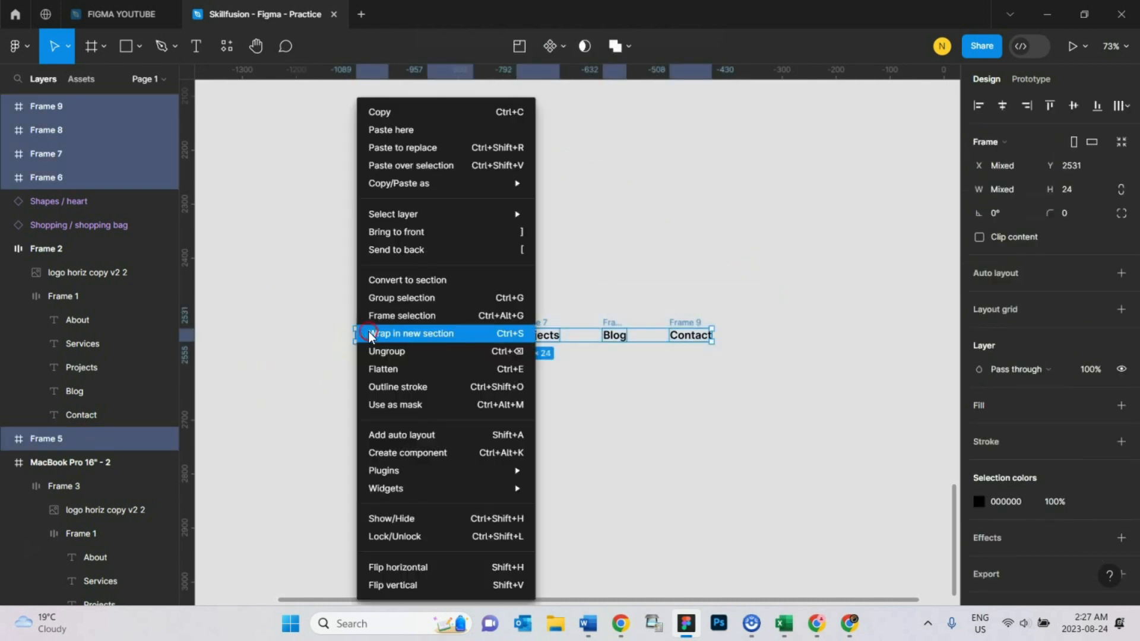
pyautogui.click(453, 314)
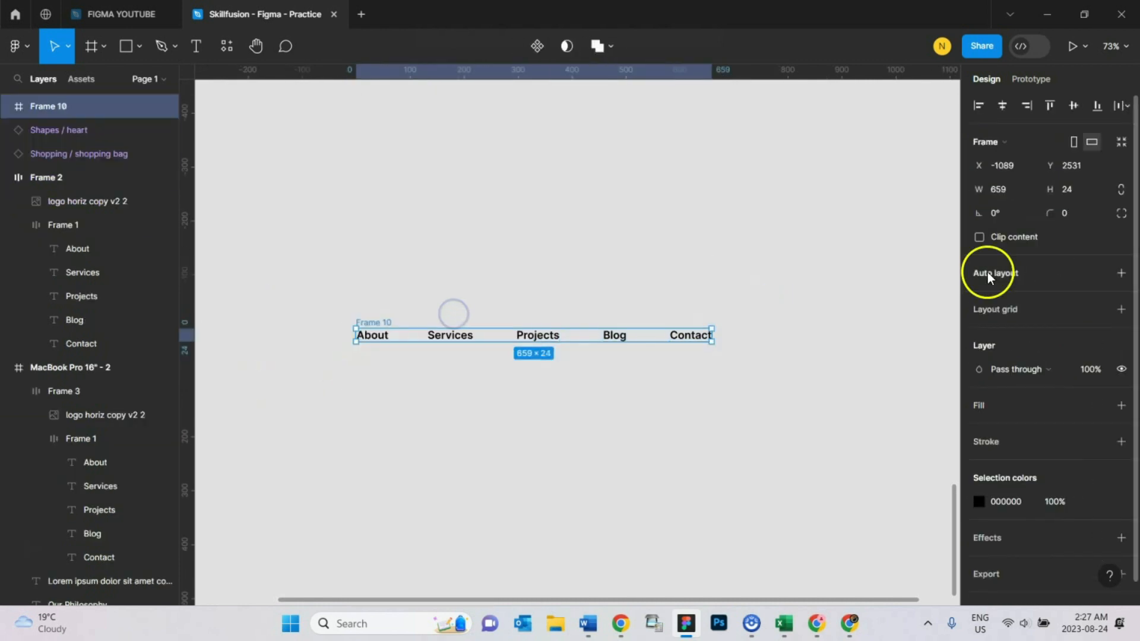
# - Add auto layout to the parent frame, move it higher on the canvas, set its direction to vertical and widen it to about 261
pyautogui.click(1121, 275)
pyautogui.moveTo(368, 324); pyautogui.dragTo(410, 209)
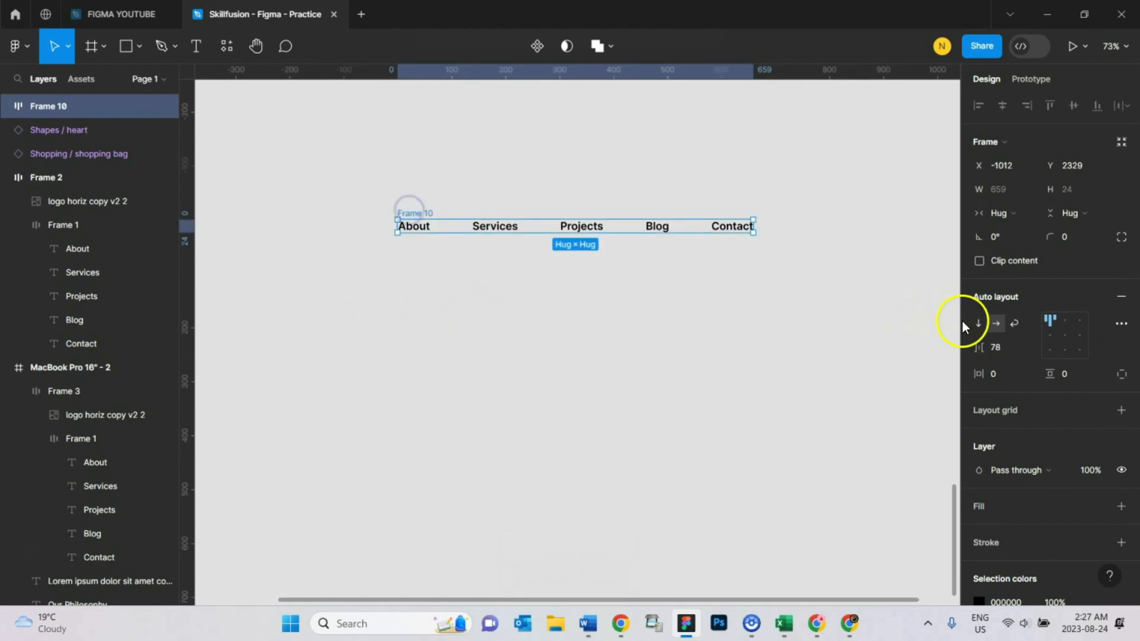
pyautogui.click(978, 324)
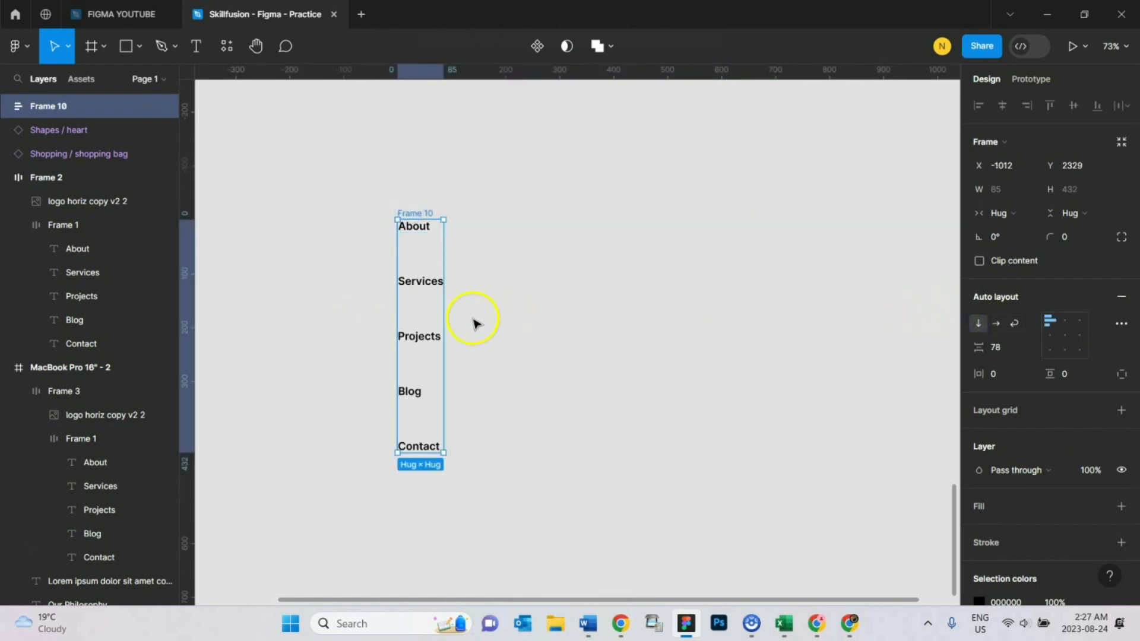
pyautogui.moveTo(444, 314); pyautogui.dragTo(539, 326)
# - Set the width of the About item's frame in the vertical menu to Fill container
pyautogui.click(426, 230)
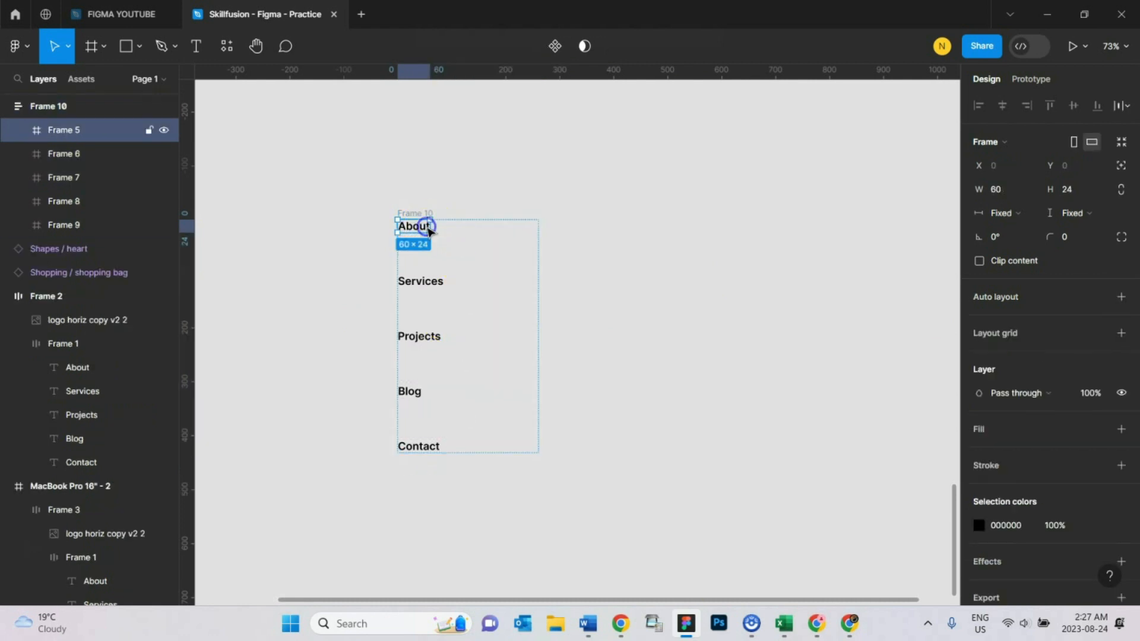
pyautogui.click(425, 286)
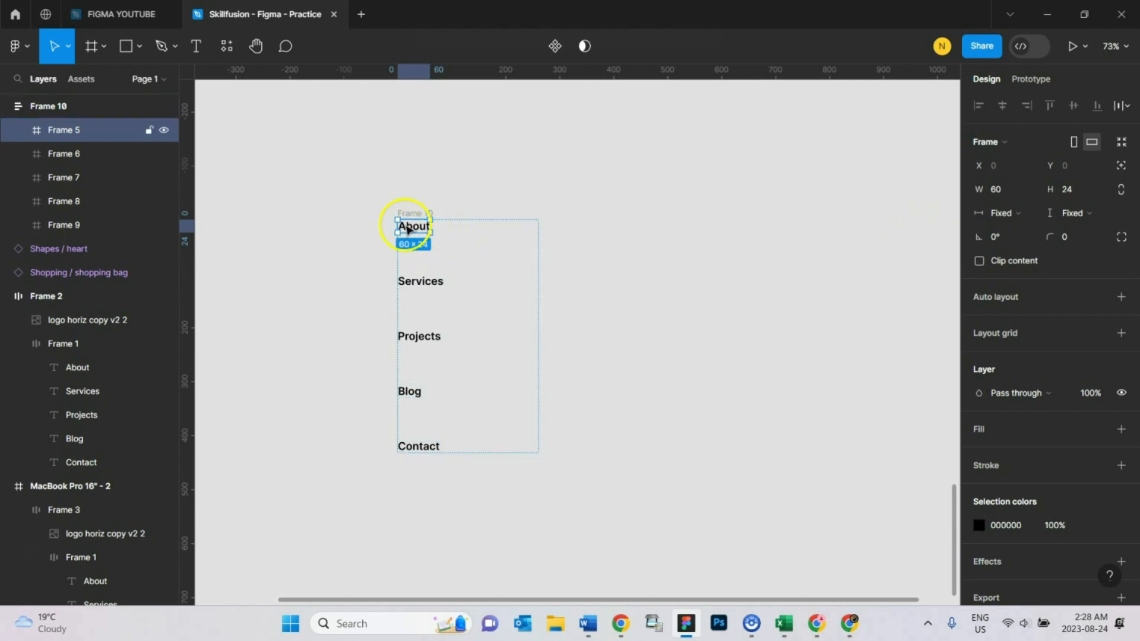
pyautogui.click(1016, 213)
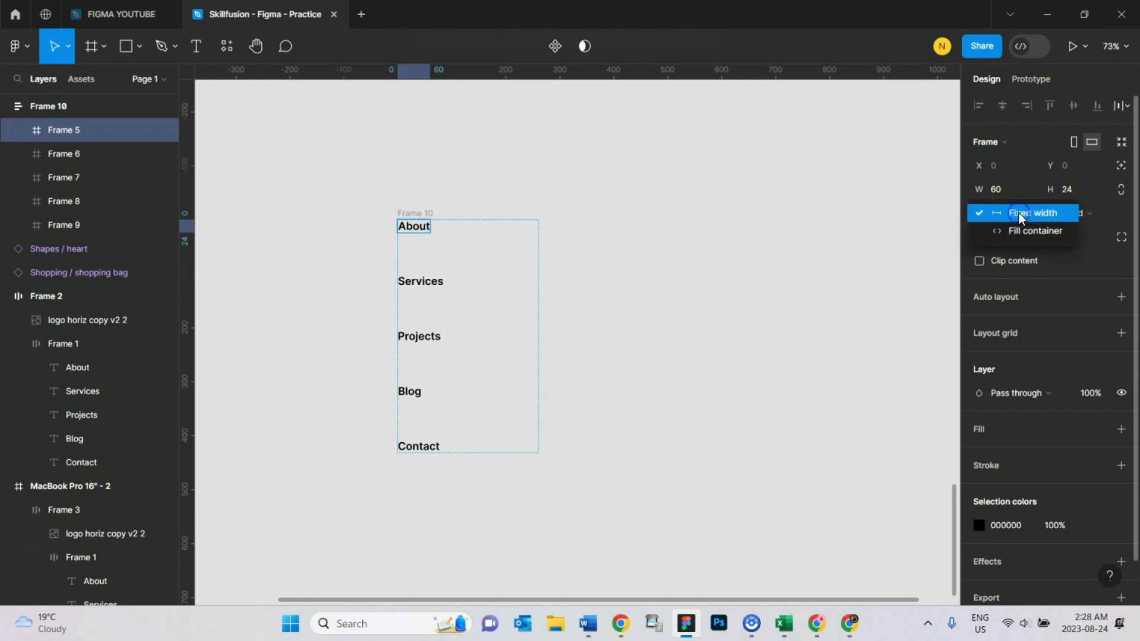
pyautogui.click(1020, 230)
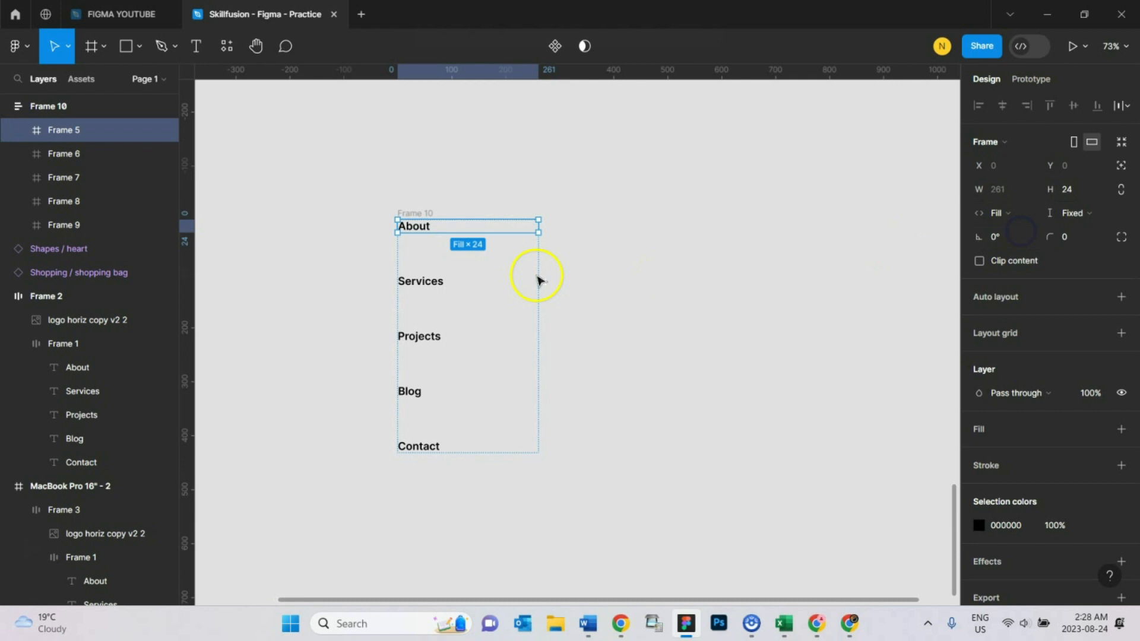
# - Set the widths of the Services, Projects, Blog and Contact frames to Fill container
pyautogui.click(431, 285)
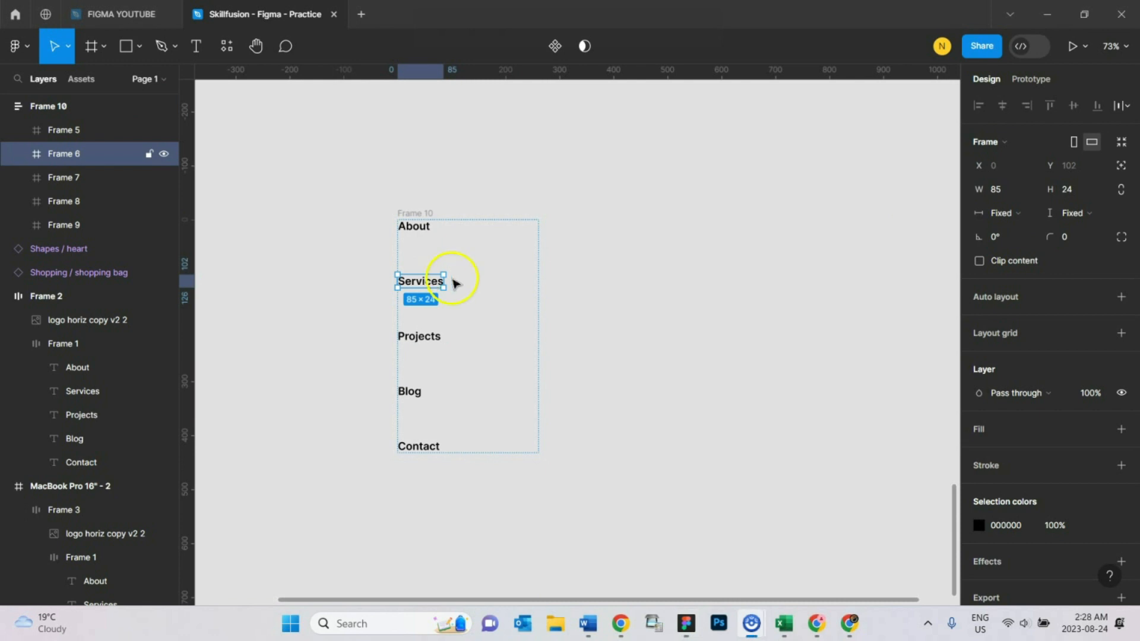
pyautogui.keyDown('shift'); pyautogui.click(438, 336); pyautogui.keyUp('shift')
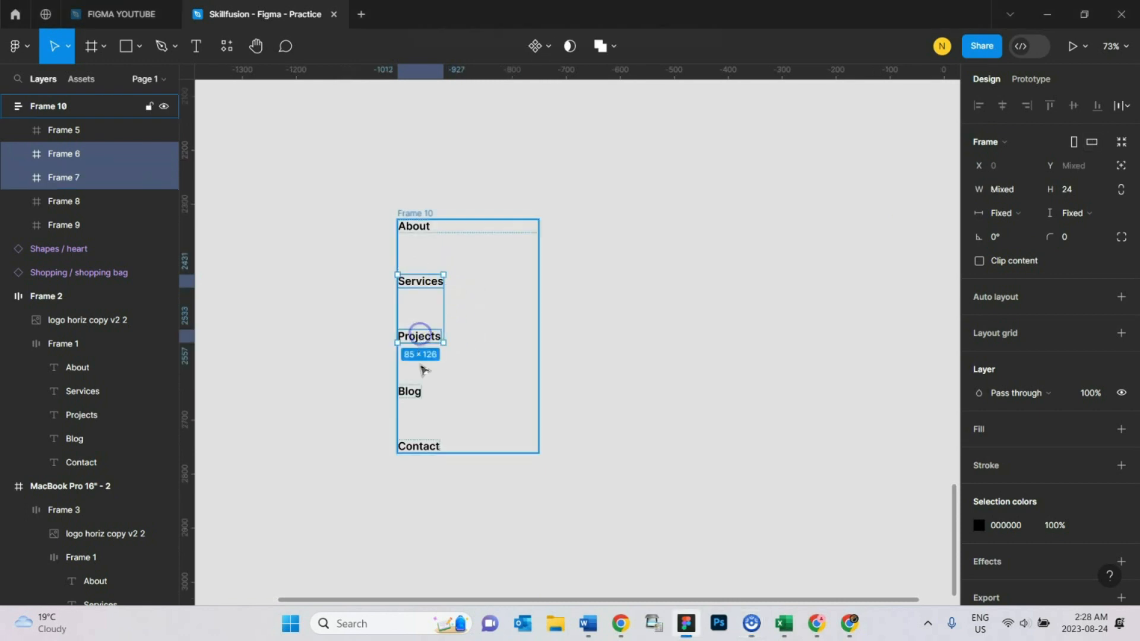
pyautogui.keyDown('shift'); pyautogui.click(408, 396); pyautogui.keyUp('shift')
pyautogui.keyDown('shift'); pyautogui.click(418, 450); pyautogui.keyUp('shift')
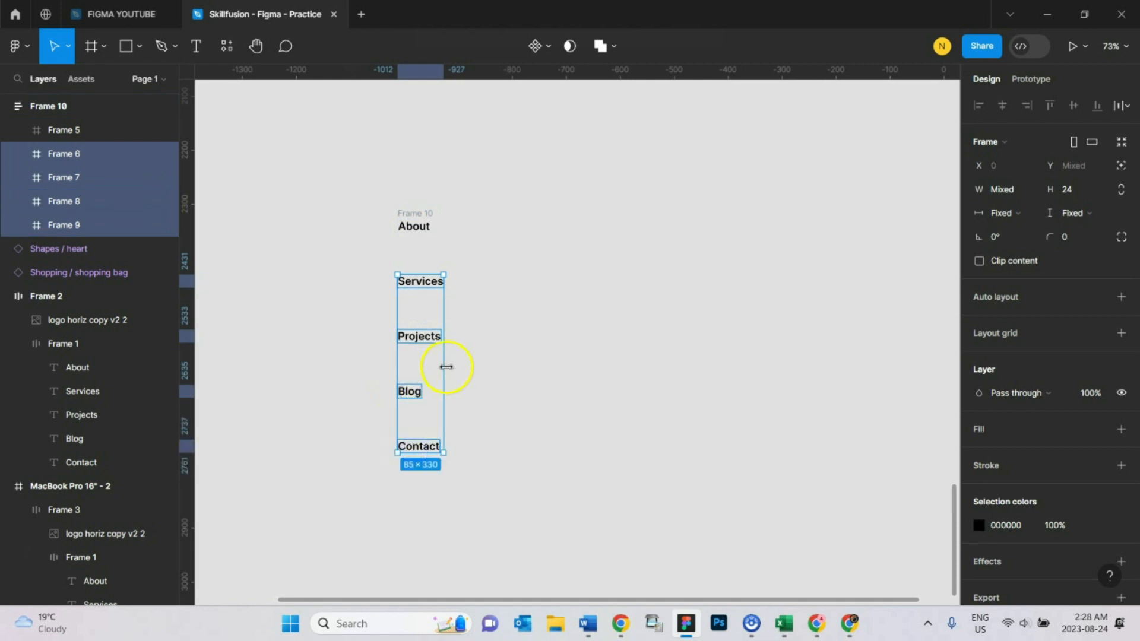
pyautogui.click(1007, 212)
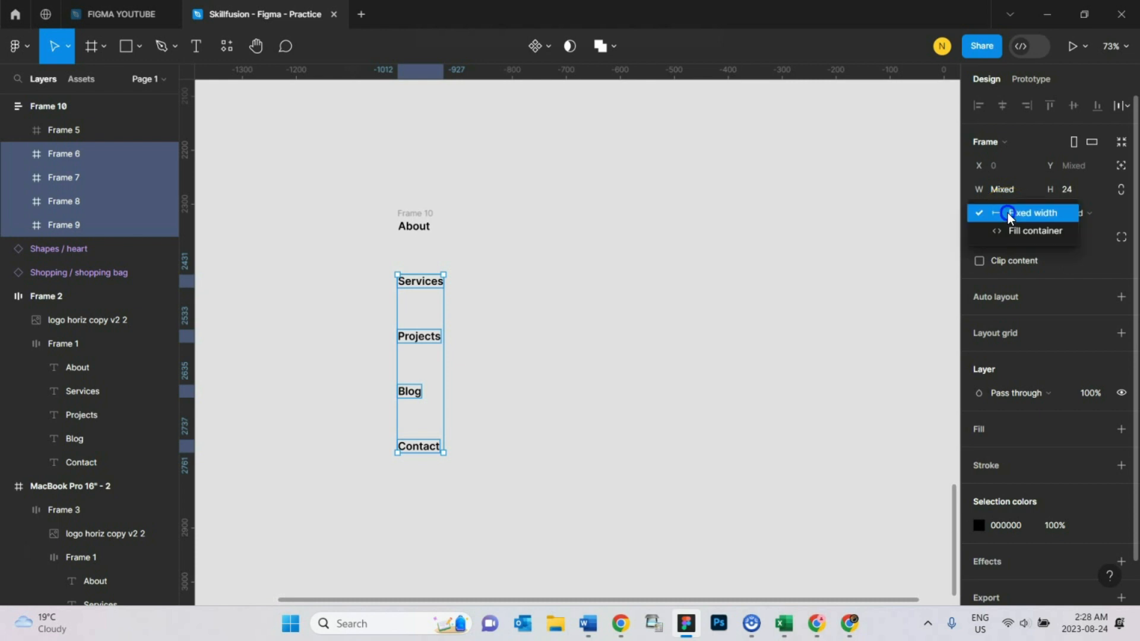
pyautogui.click(1015, 235)
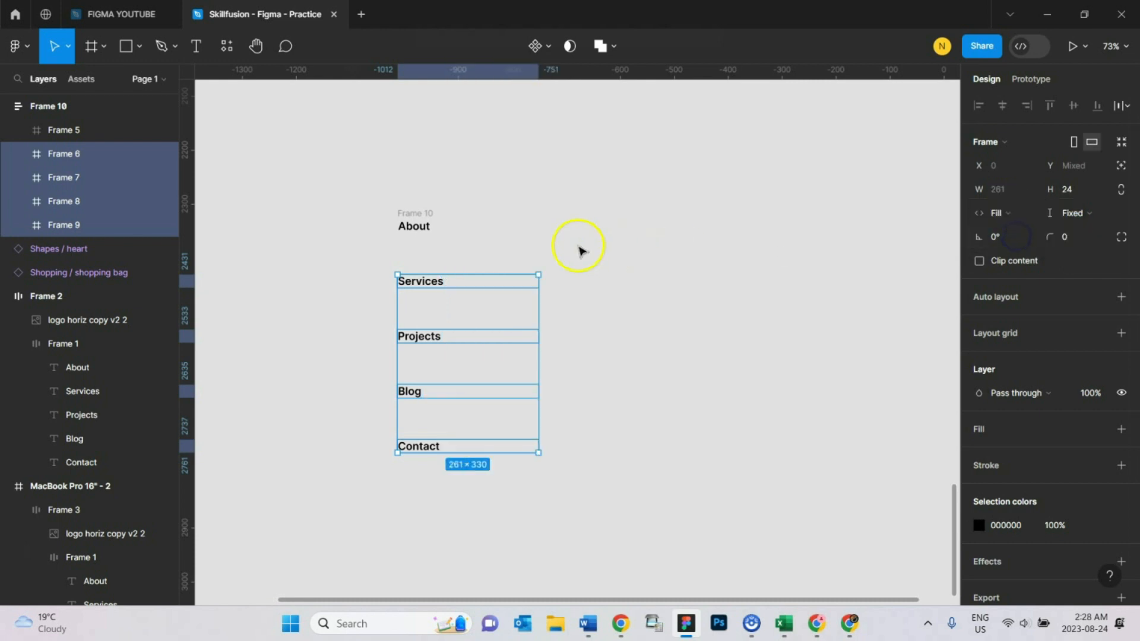
# - Narrow the vertical menu's parent frame to a width of about 195
pyautogui.click(408, 218)
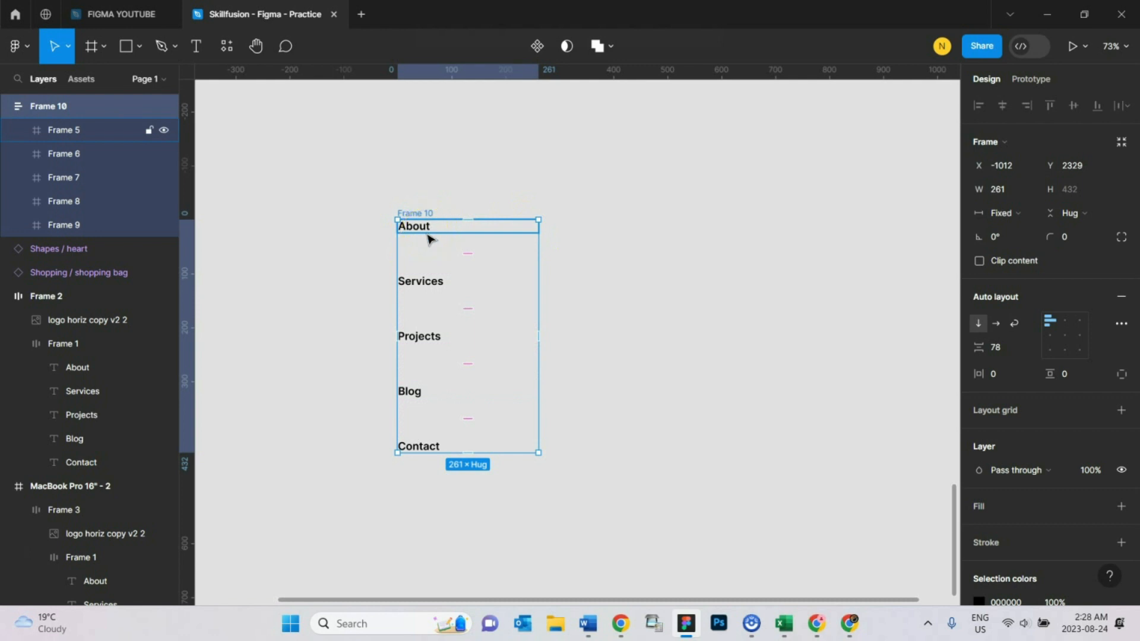
pyautogui.click(431, 236)
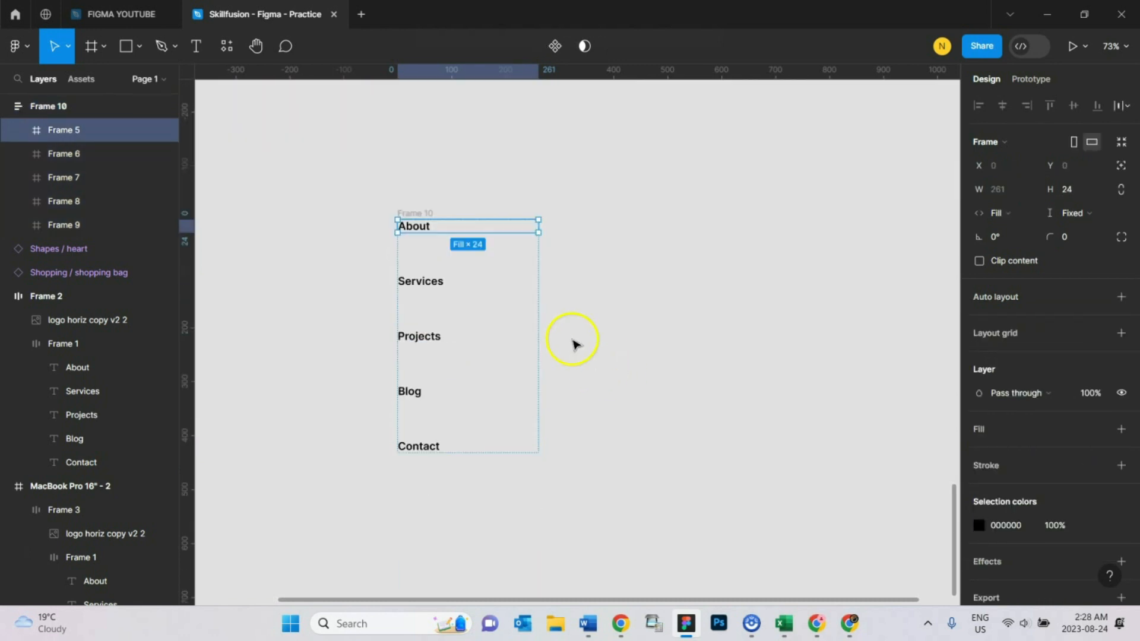
pyautogui.click(418, 212)
pyautogui.moveTo(536, 298); pyautogui.dragTo(505, 313)
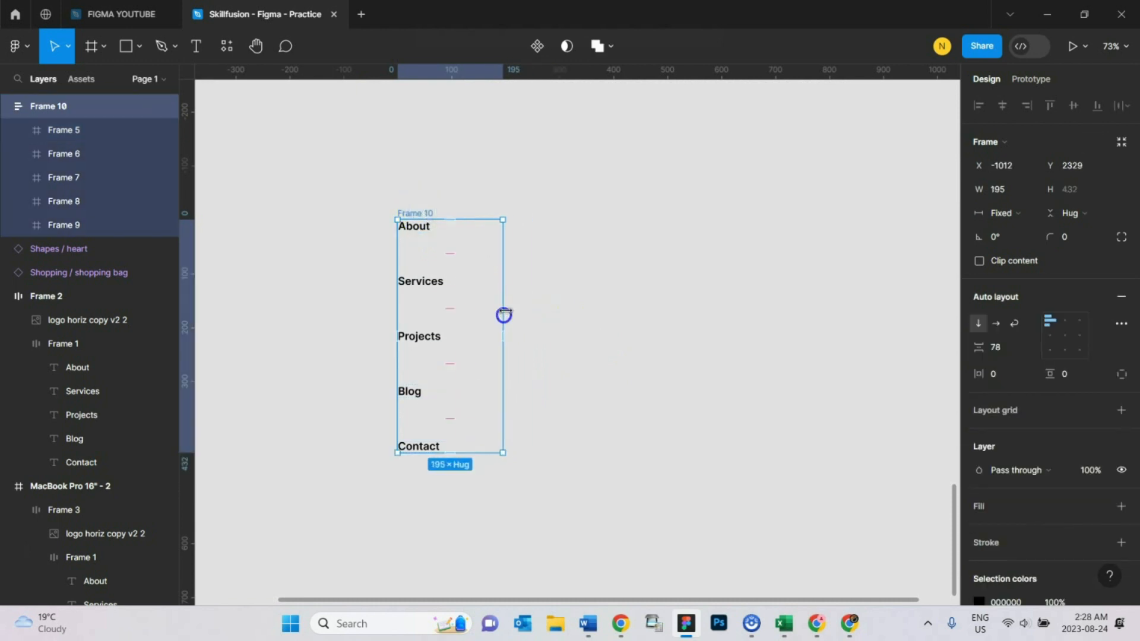
pyautogui.click(542, 309)
# - Copy the About item's frame out beside the vertical menu and duplicate that copy next to it
pyautogui.click(428, 227)
pyautogui.moveTo(428, 227); pyautogui.dragTo(637, 192)
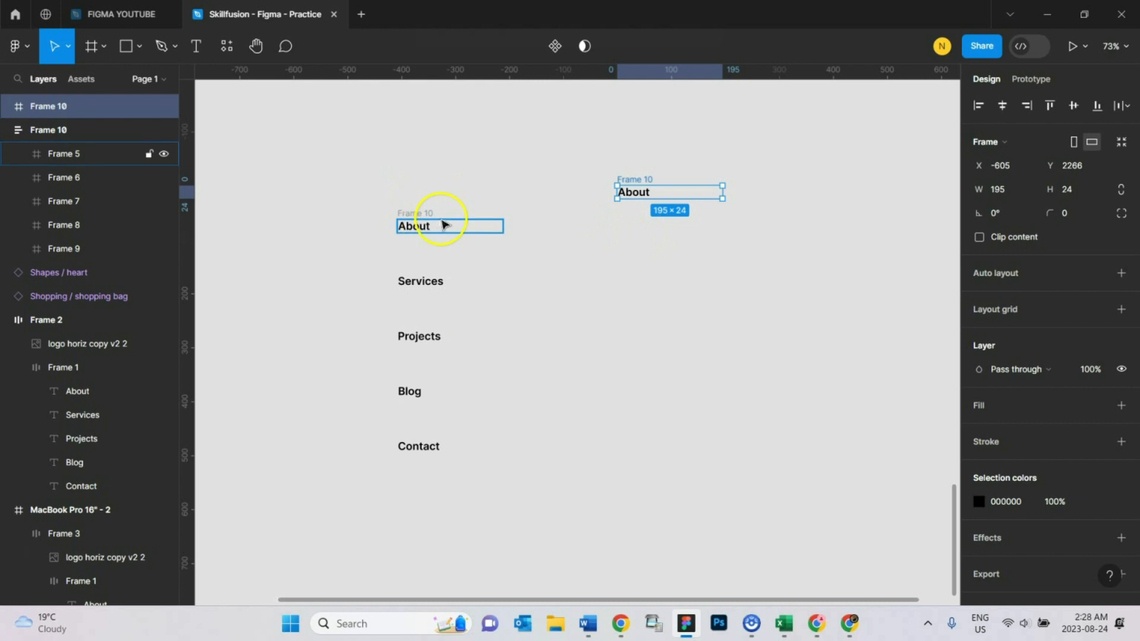
pyautogui.hotkey('ctrl', 'd')
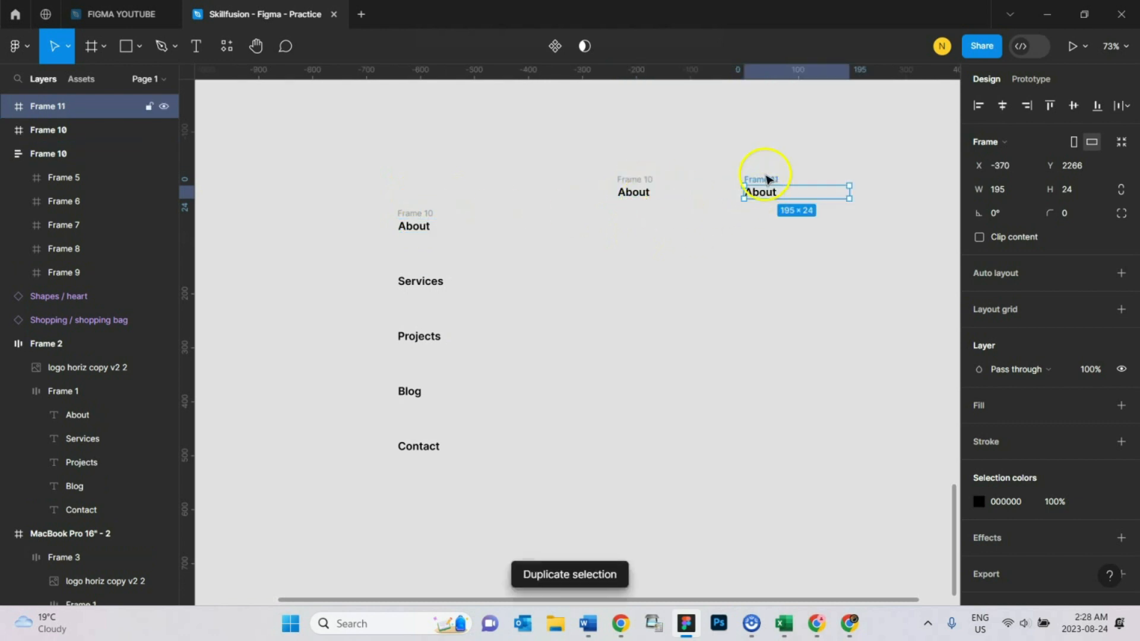
# - Change the text fill of the second About copy to blue 1A72C4
pyautogui.click(764, 193)
pyautogui.doubleClick(764, 193)
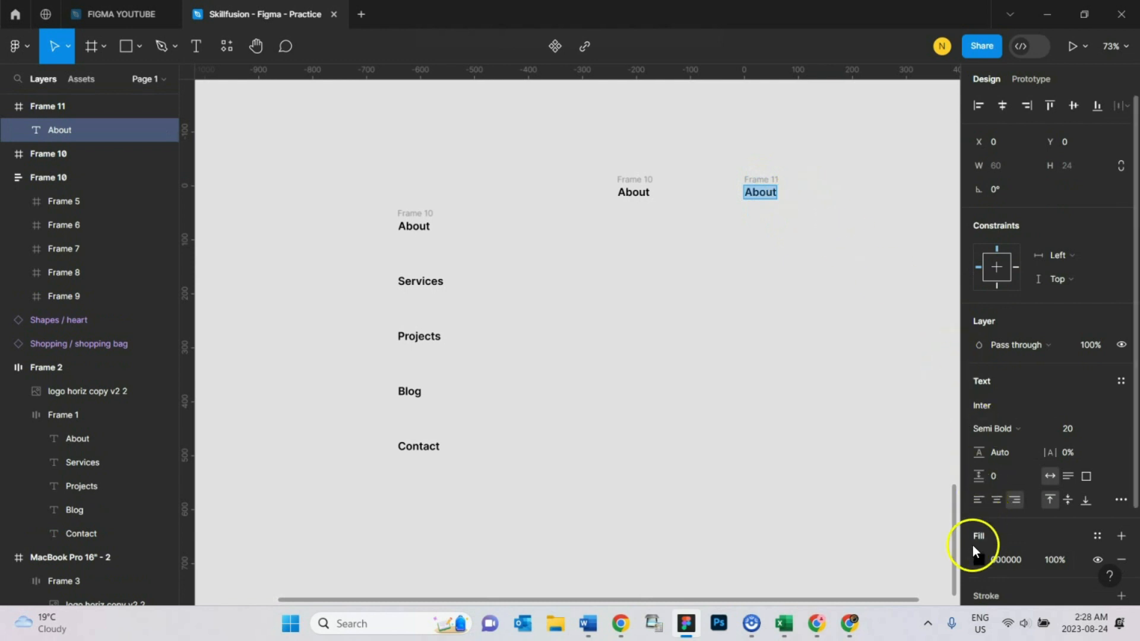
pyautogui.click(976, 558)
pyautogui.moveTo(898, 421); pyautogui.dragTo(899, 422)
pyautogui.moveTo(926, 251); pyautogui.dragTo(937, 272)
pyautogui.click(946, 178)
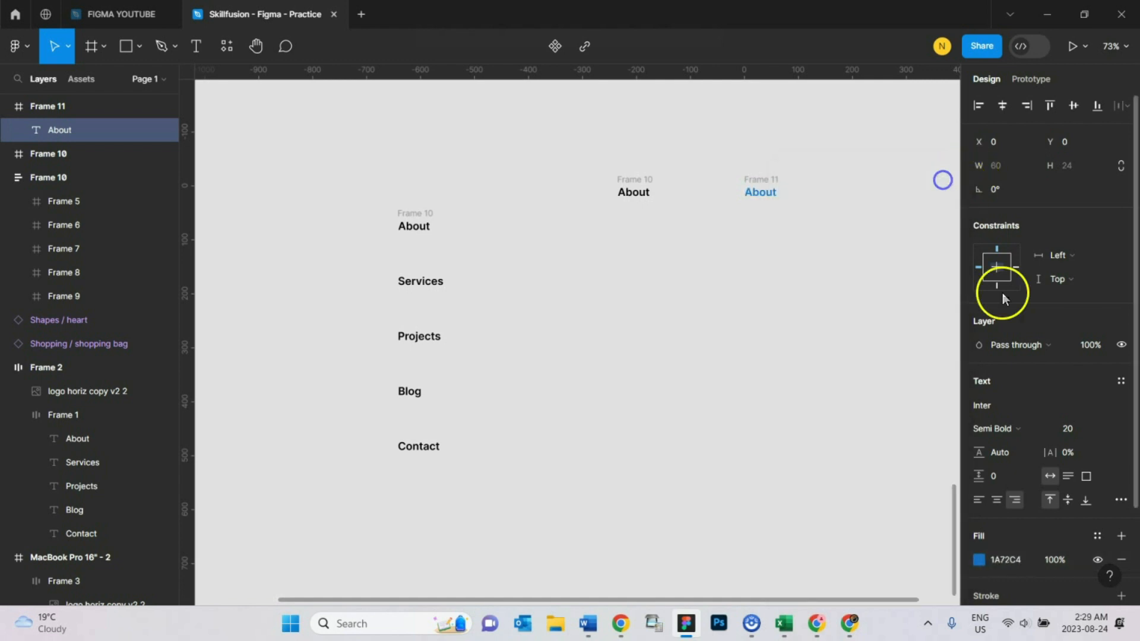
pyautogui.hotkey('ctrl', 'b')
pyautogui.hotkey('ctrl', 'b')
pyautogui.click(838, 265)
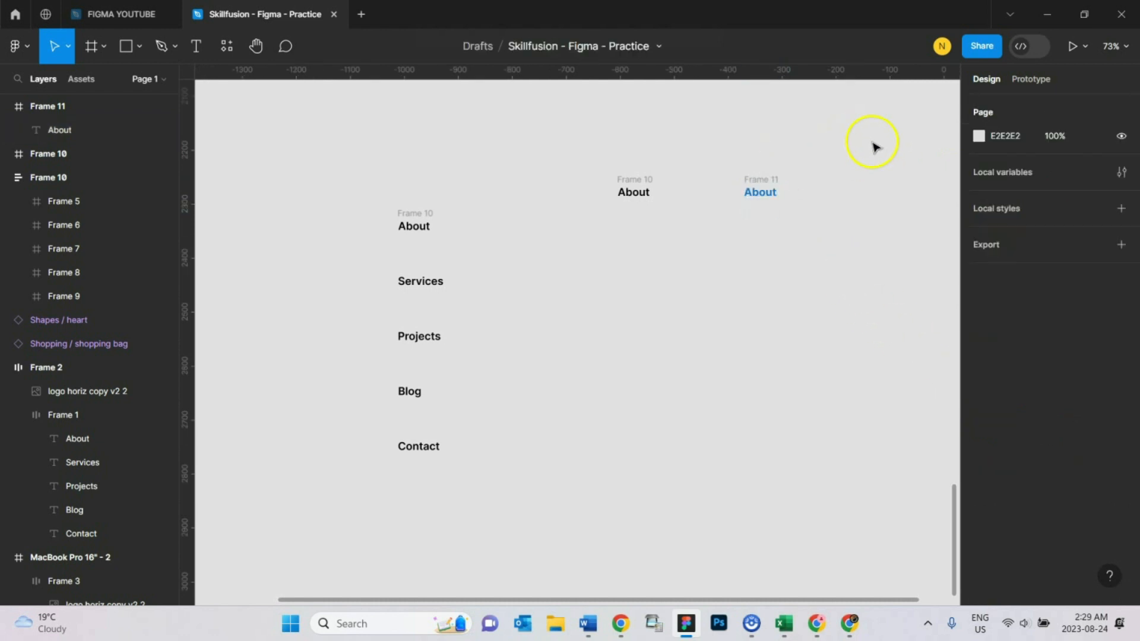
# - Combine the black and blue About copies into one component set and move it slightly down beside the vertical menu
pyautogui.moveTo(899, 143); pyautogui.dragTo(582, 261)
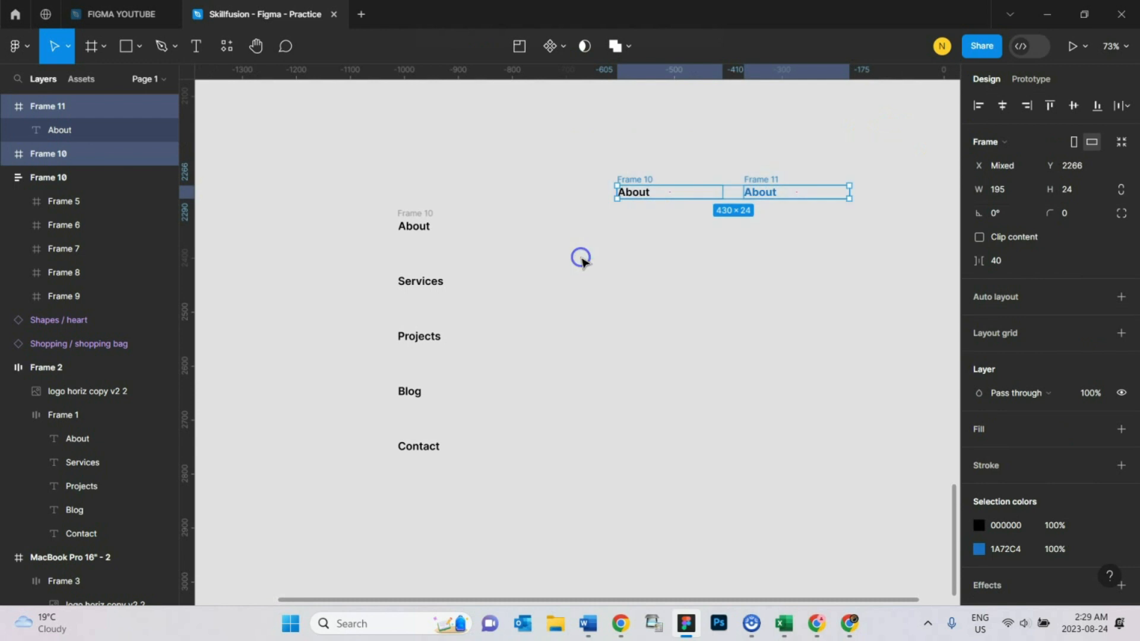
pyautogui.click(557, 58)
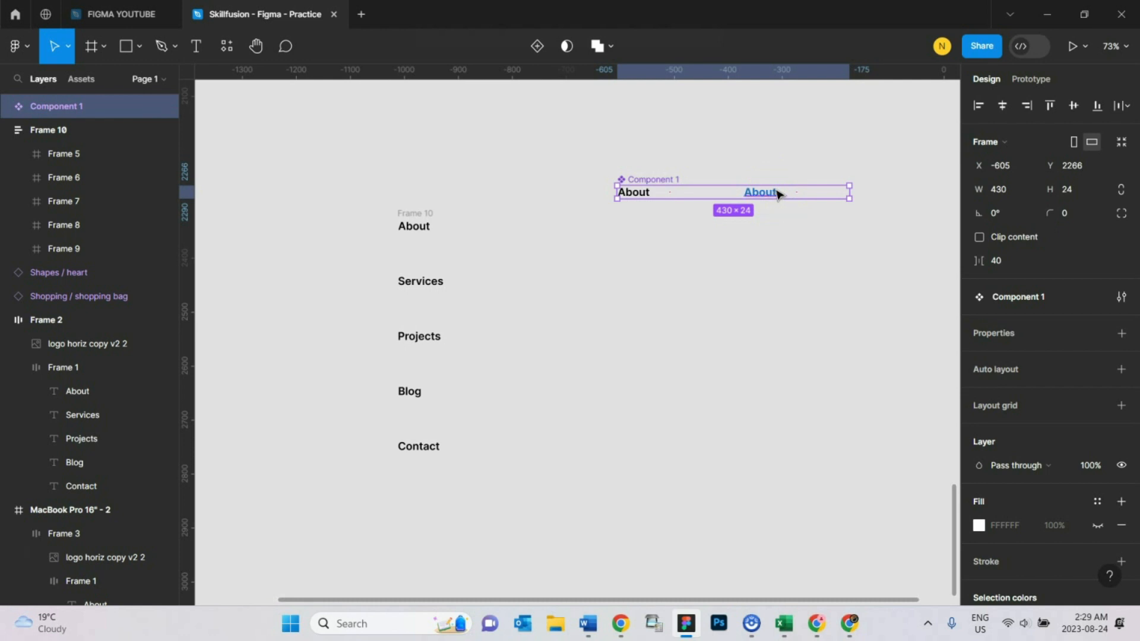
pyautogui.hotkey('ctrl', 'shift', 'g')
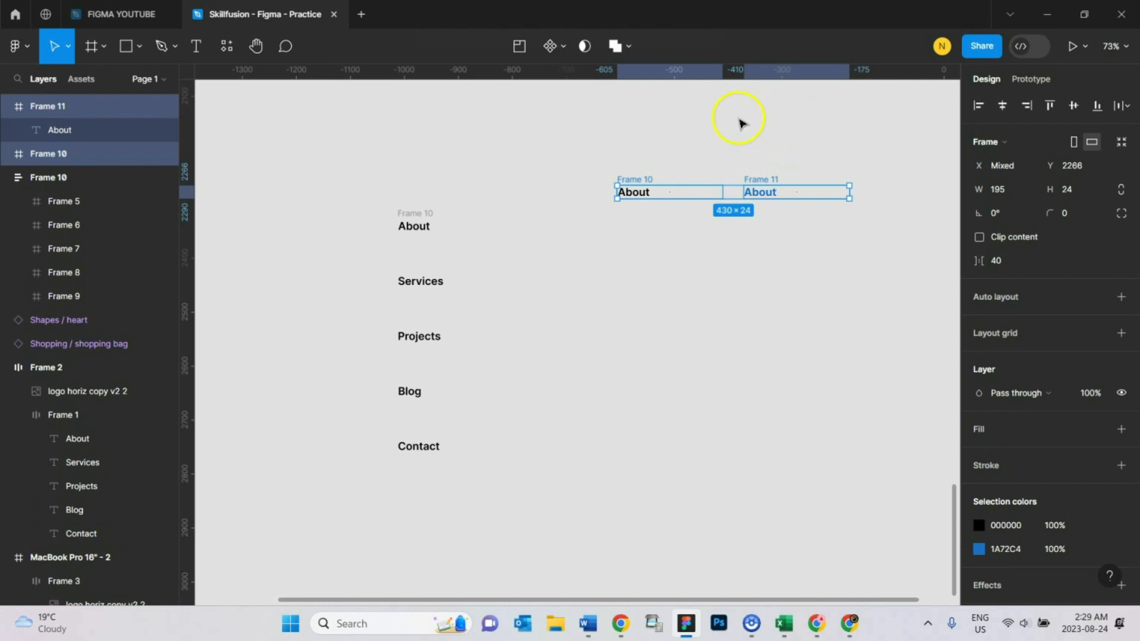
pyautogui.click(563, 57)
pyautogui.click(562, 88)
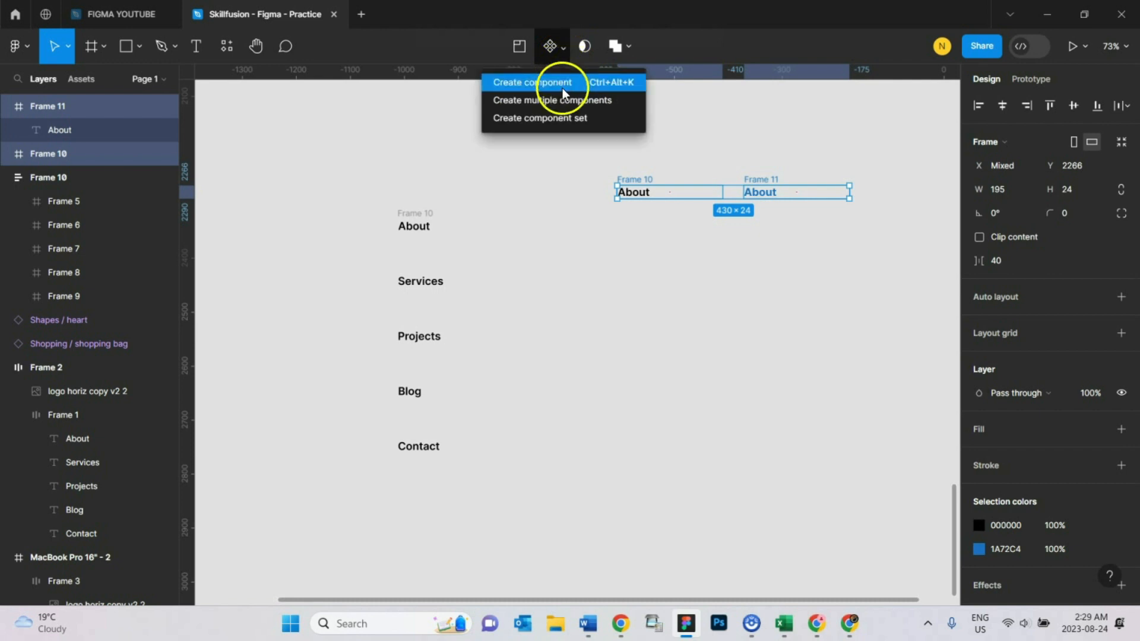
pyautogui.click(565, 118)
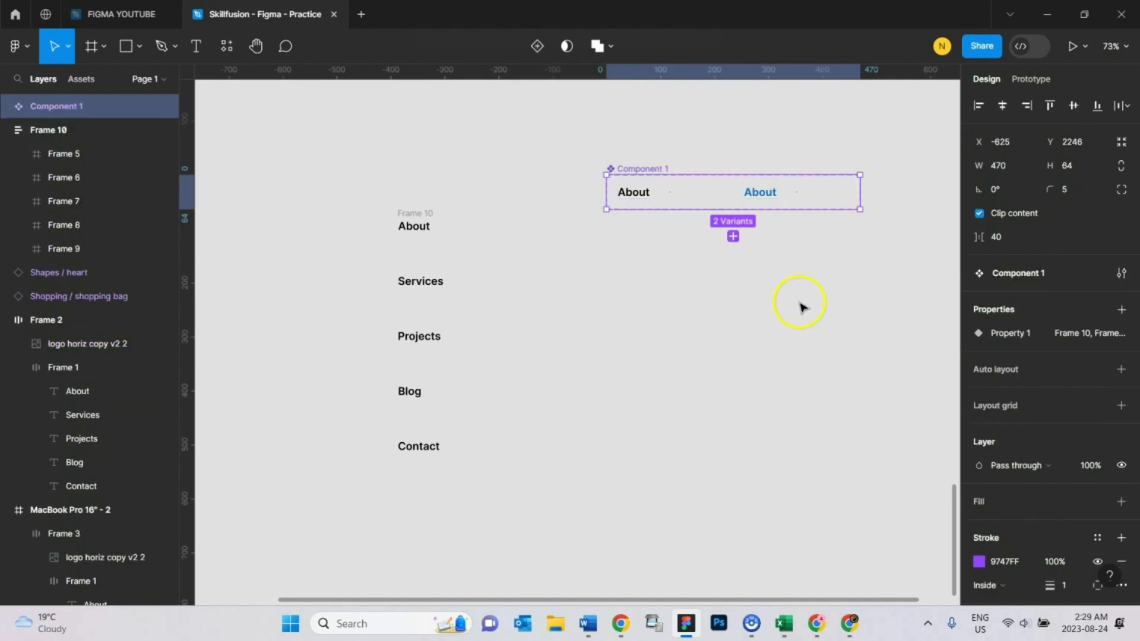
pyautogui.moveTo(648, 169); pyautogui.dragTo(627, 189)
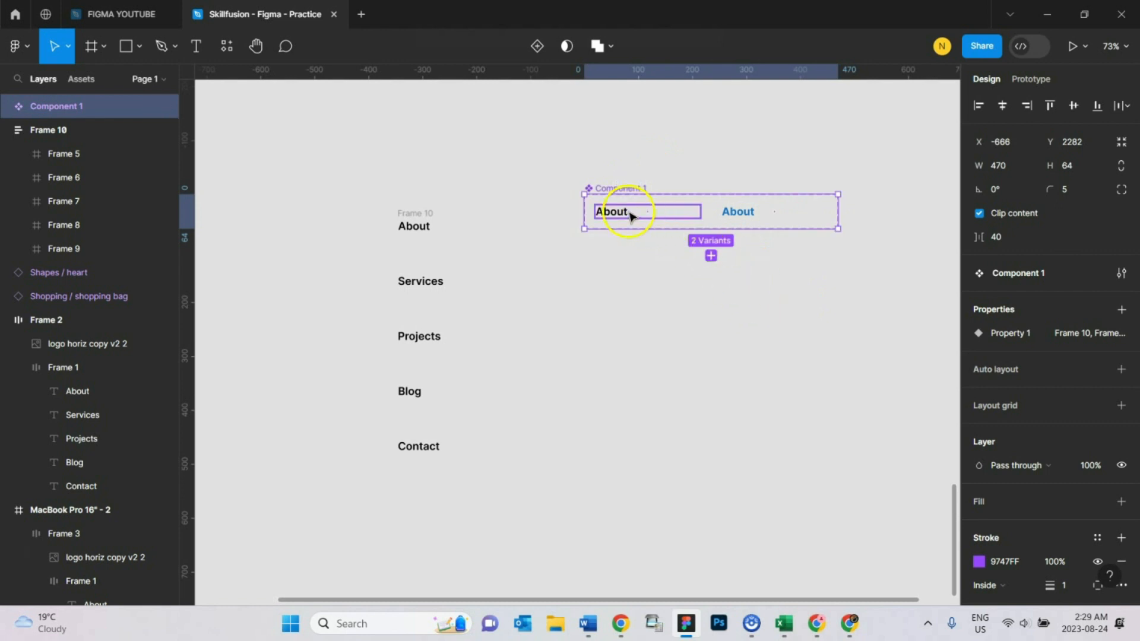
# - Rename the component set's variant property to ABOUT and set the black About variant's value to Default
pyautogui.click(632, 216)
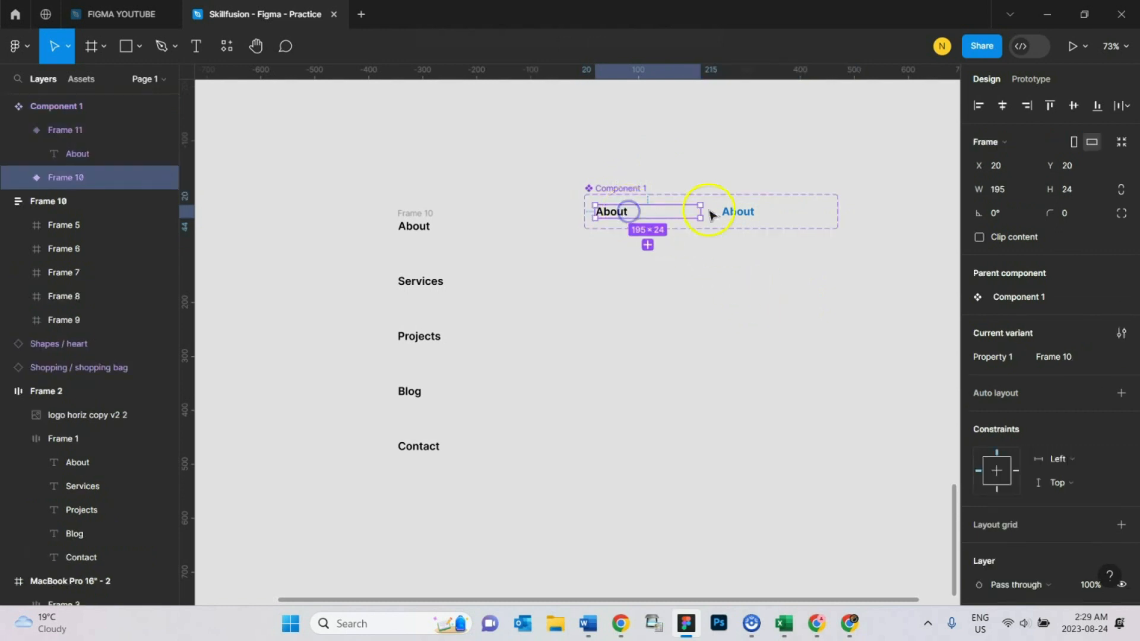
pyautogui.click(748, 213)
pyautogui.click(615, 304)
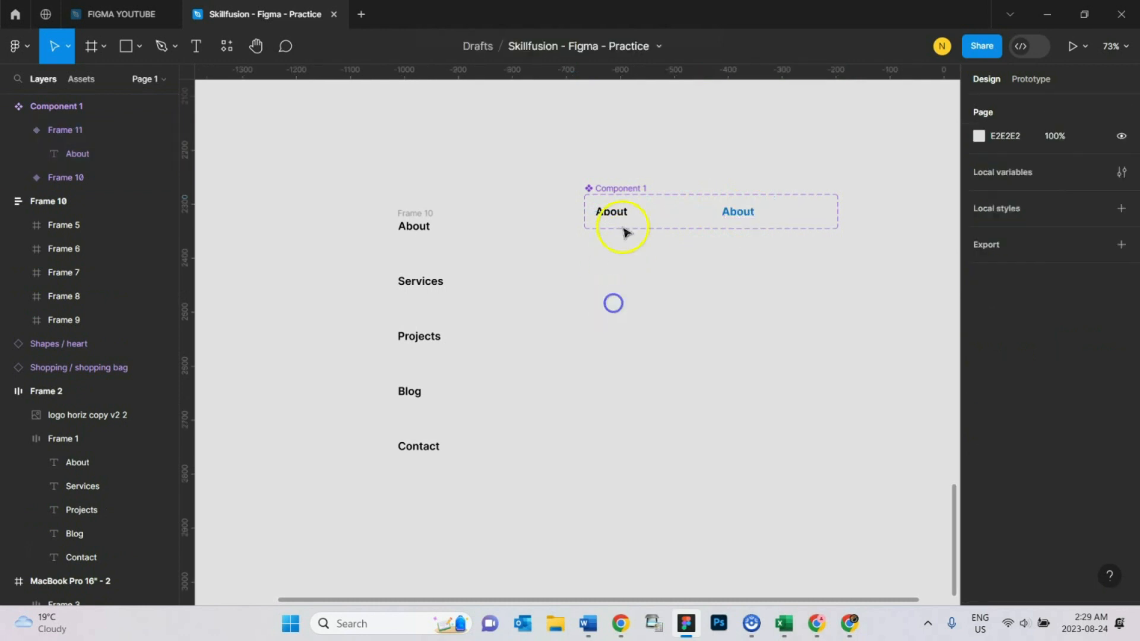
pyautogui.click(622, 189)
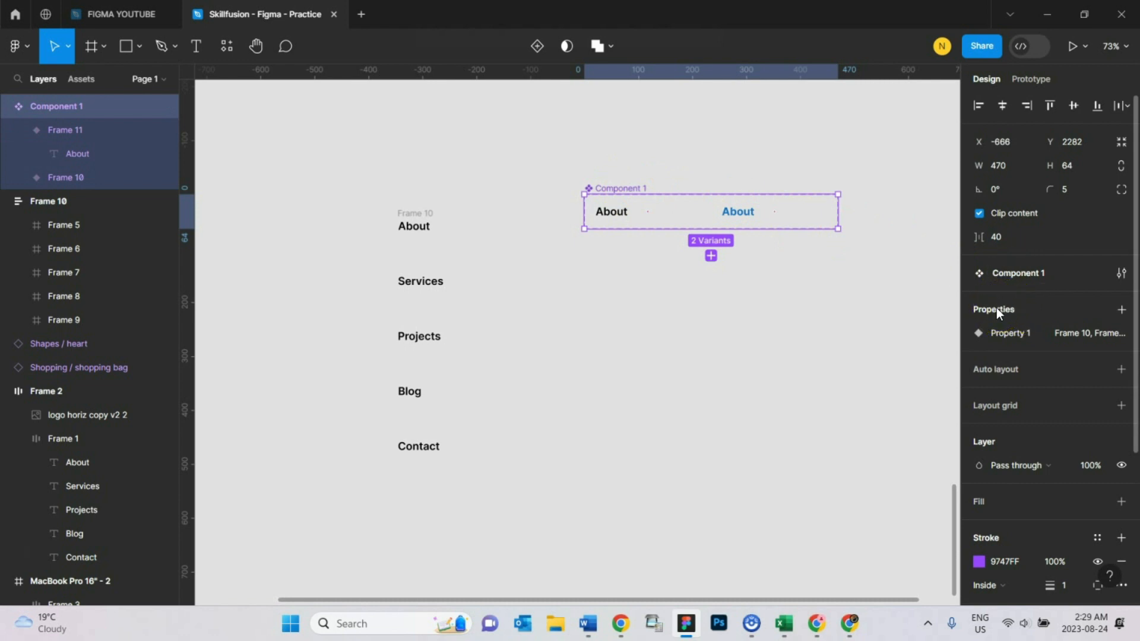
pyautogui.click(616, 217)
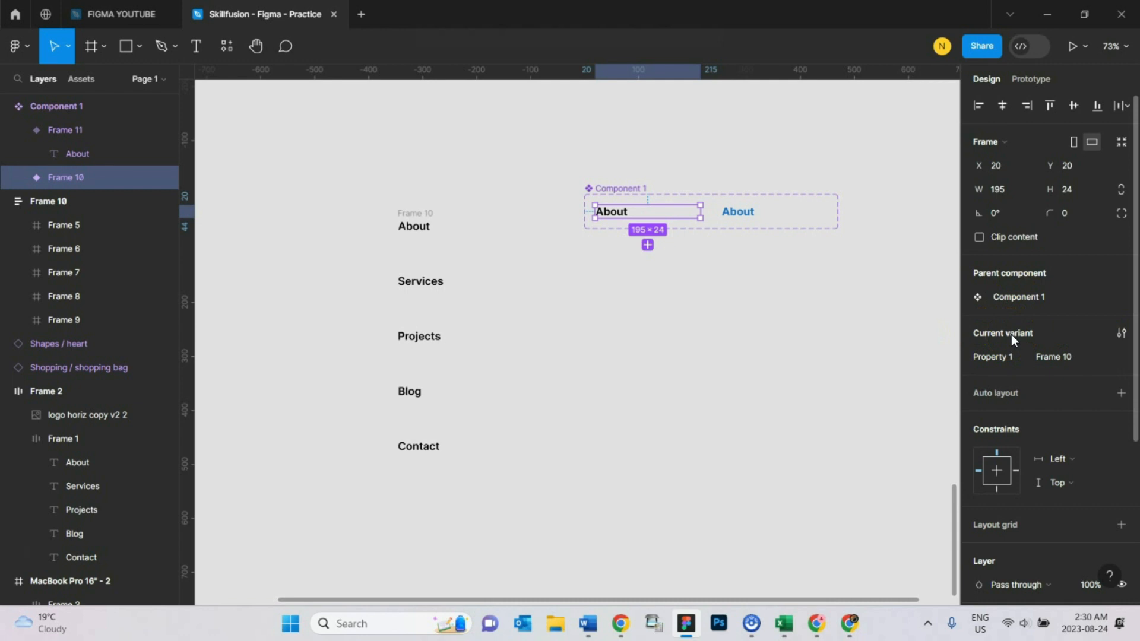
pyautogui.doubleClick(1006, 357)
pyautogui.press('Return')
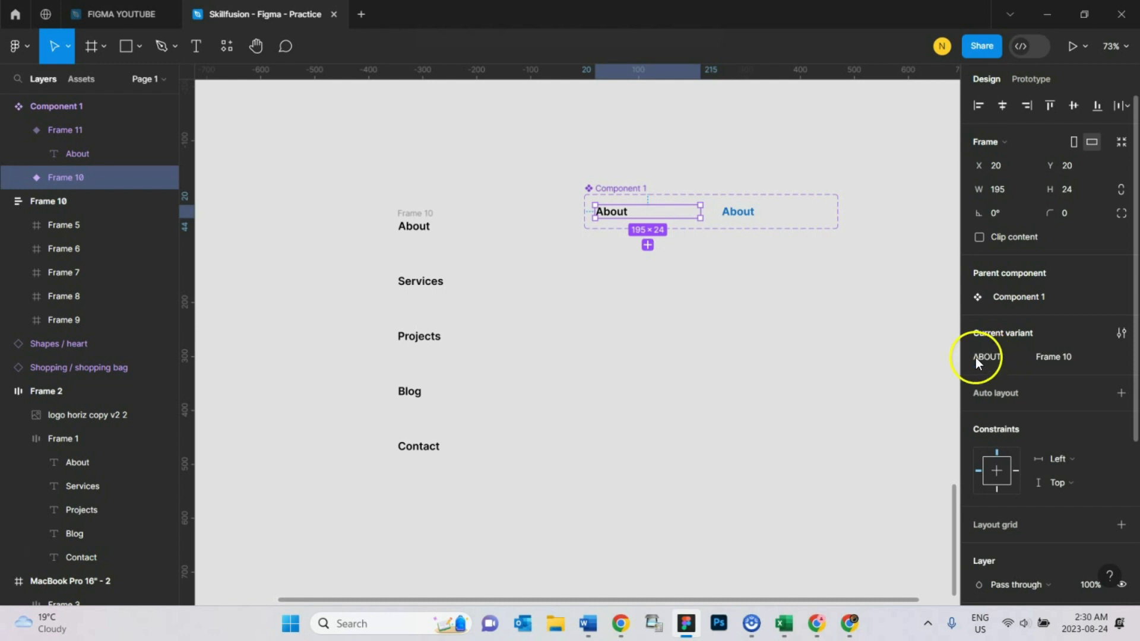
pyautogui.click(1063, 358)
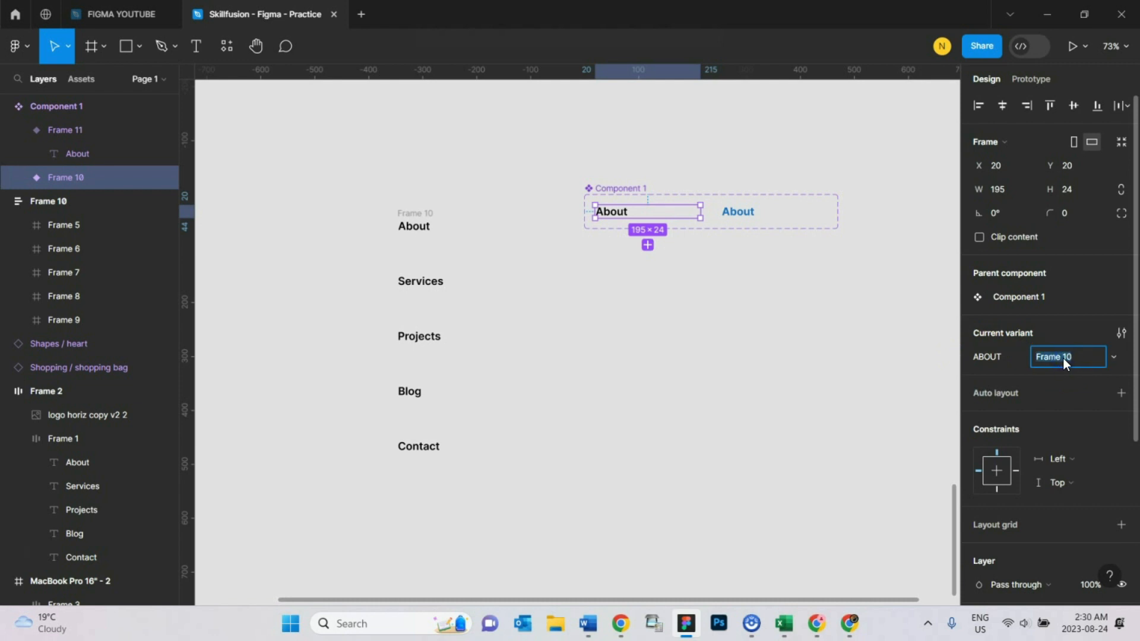
pyautogui.write('Default')
pyautogui.press('Return')
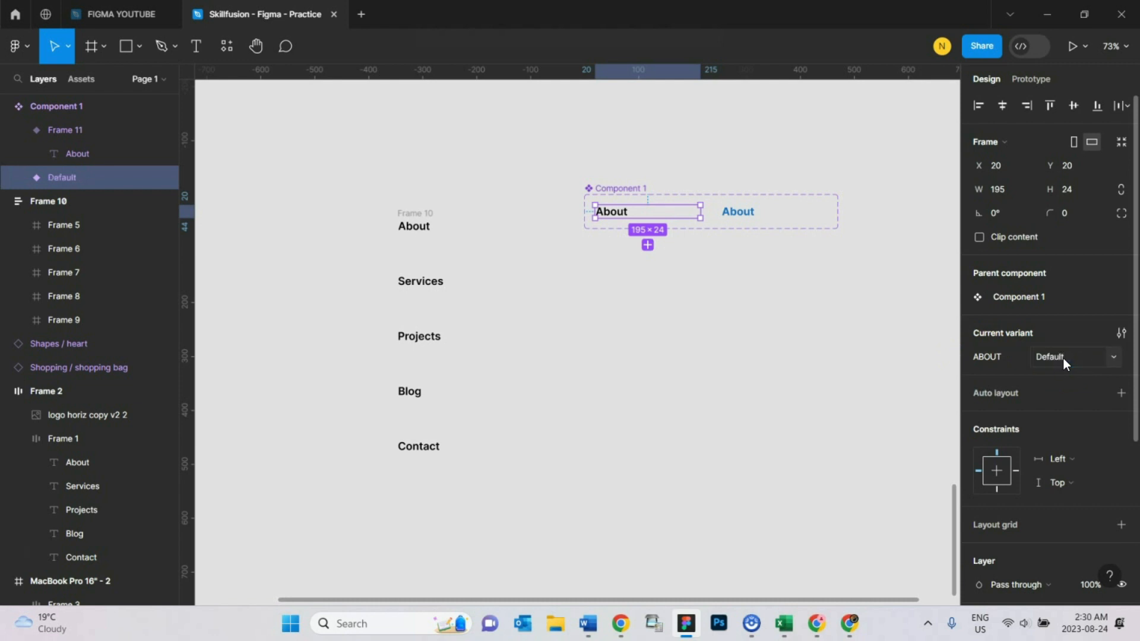
# - Set the blue About variant's value to Hover
pyautogui.click(748, 214)
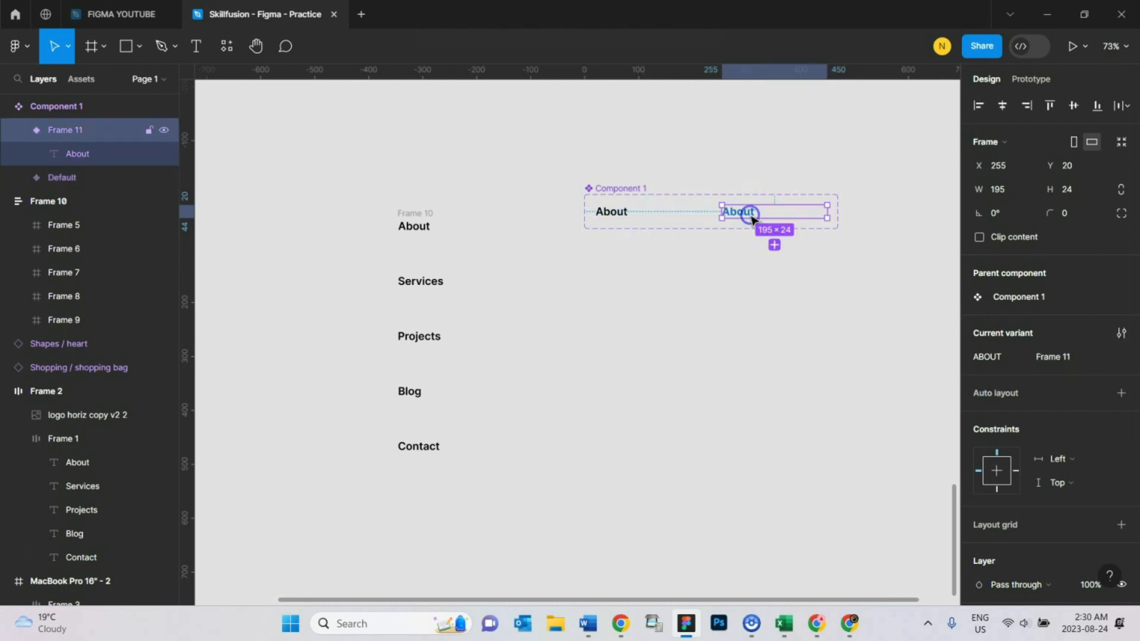
pyautogui.click(1060, 358)
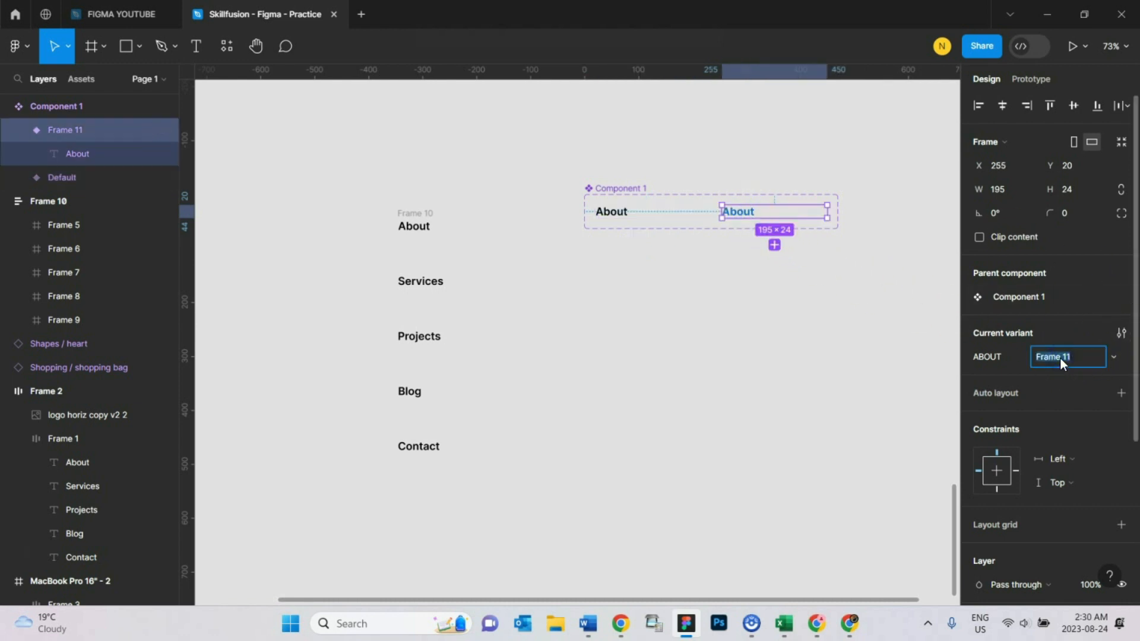
pyautogui.write('Hover')
pyautogui.press('Return')
pyautogui.click(711, 347)
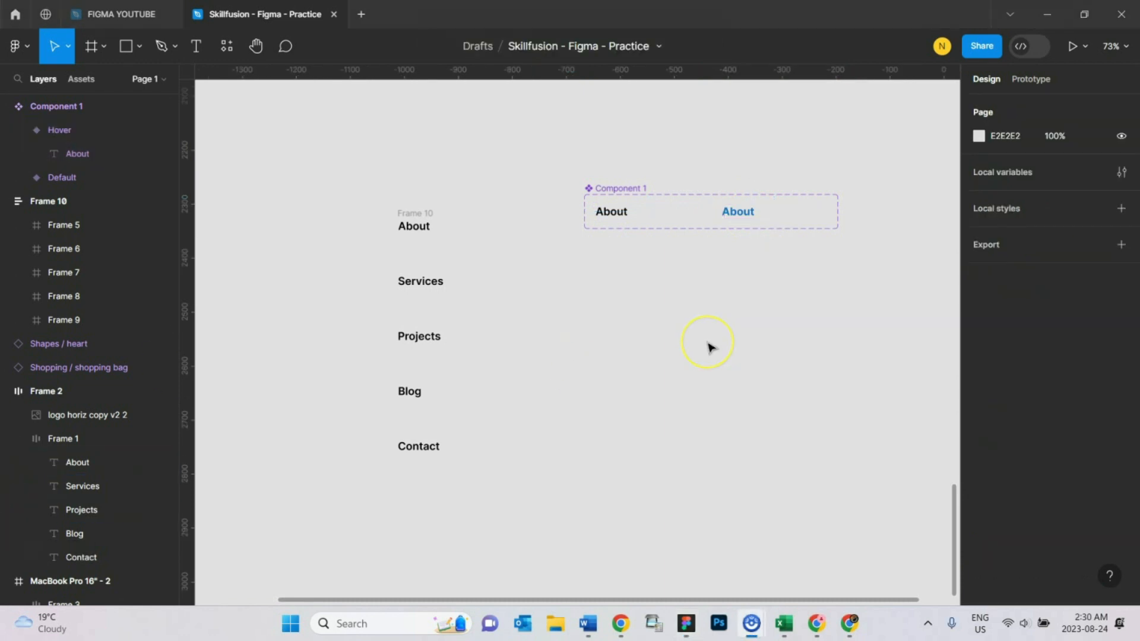
pyautogui.click(630, 190)
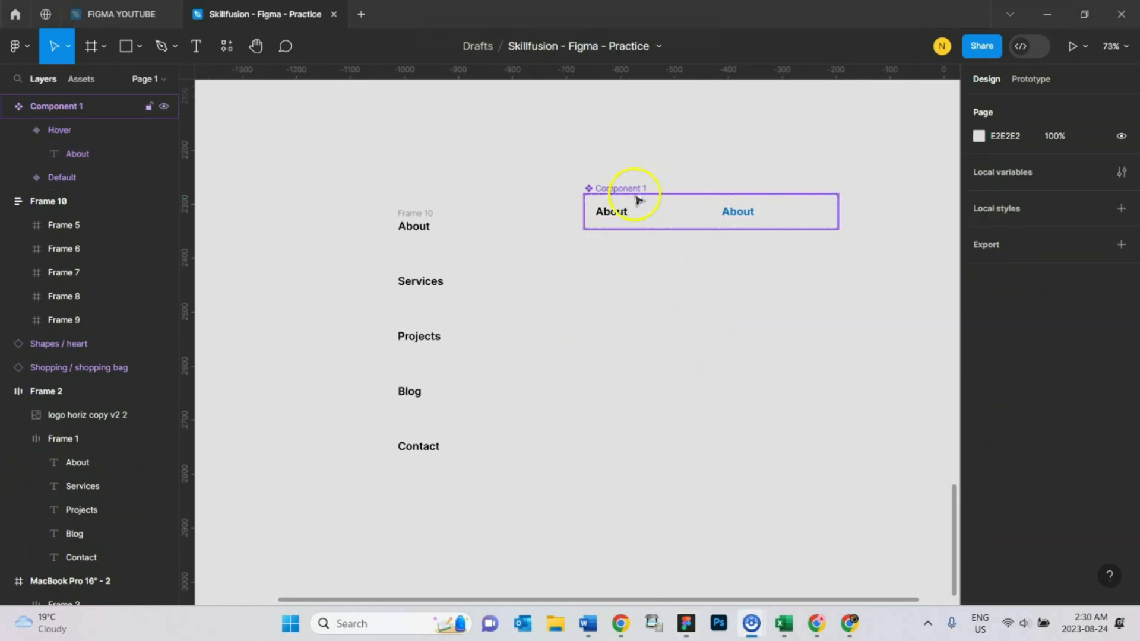
pyautogui.click(570, 285)
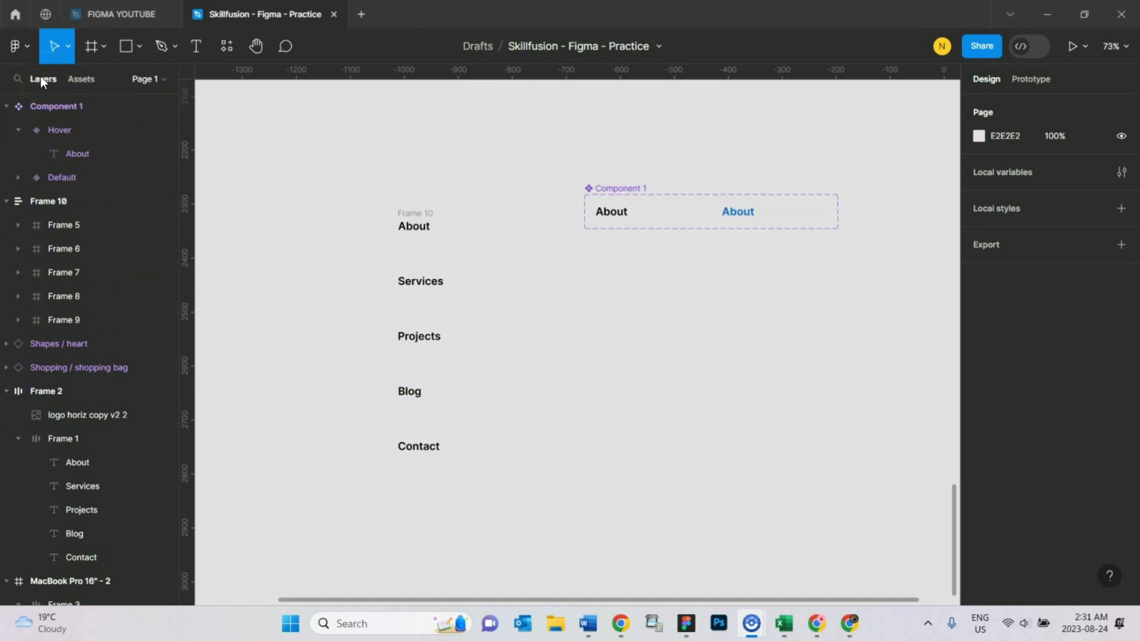
# - Place an instance of the About component from the local components below the component set
pyautogui.click(84, 82)
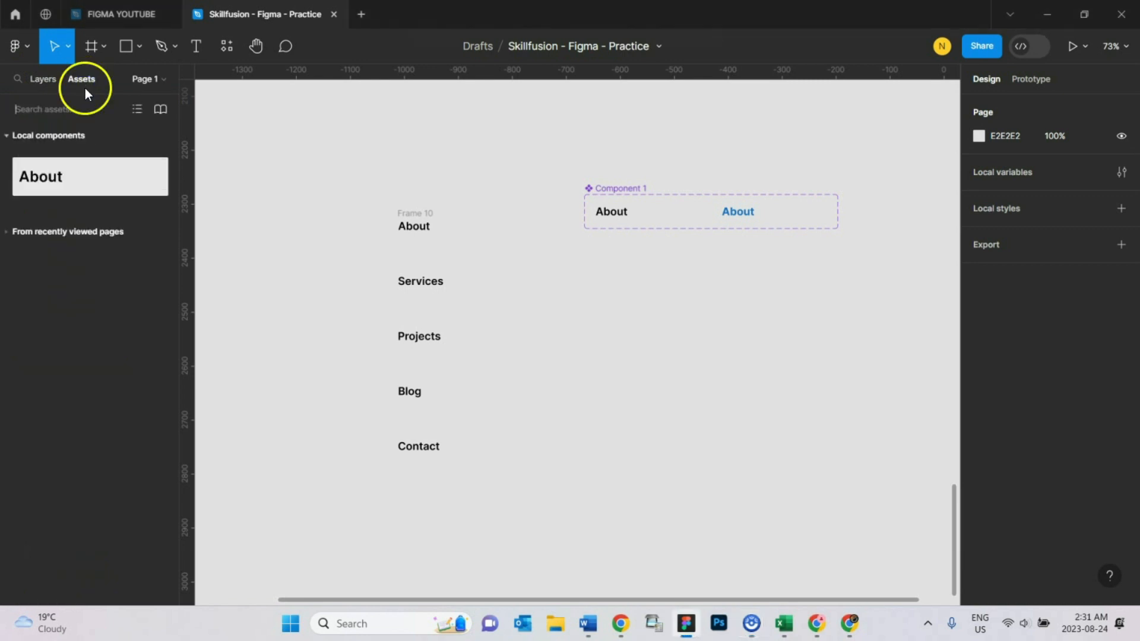
pyautogui.click(77, 174)
pyautogui.moveTo(76, 177); pyautogui.dragTo(672, 310)
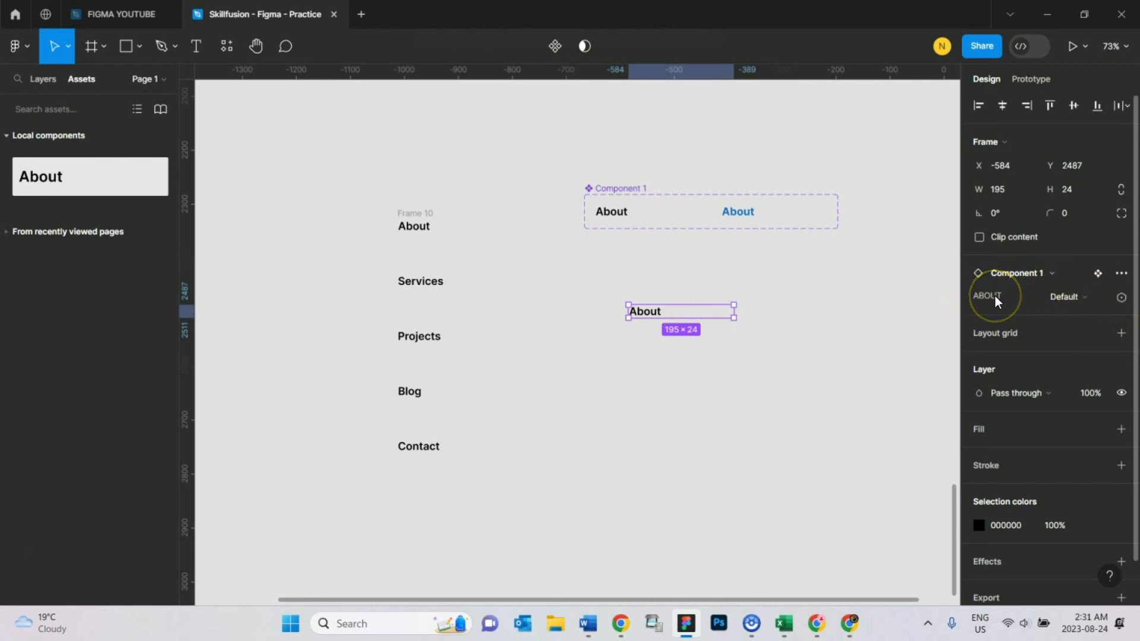
# - Switch the placed About instance to the Hover variant and back to Default
pyautogui.click(1094, 297)
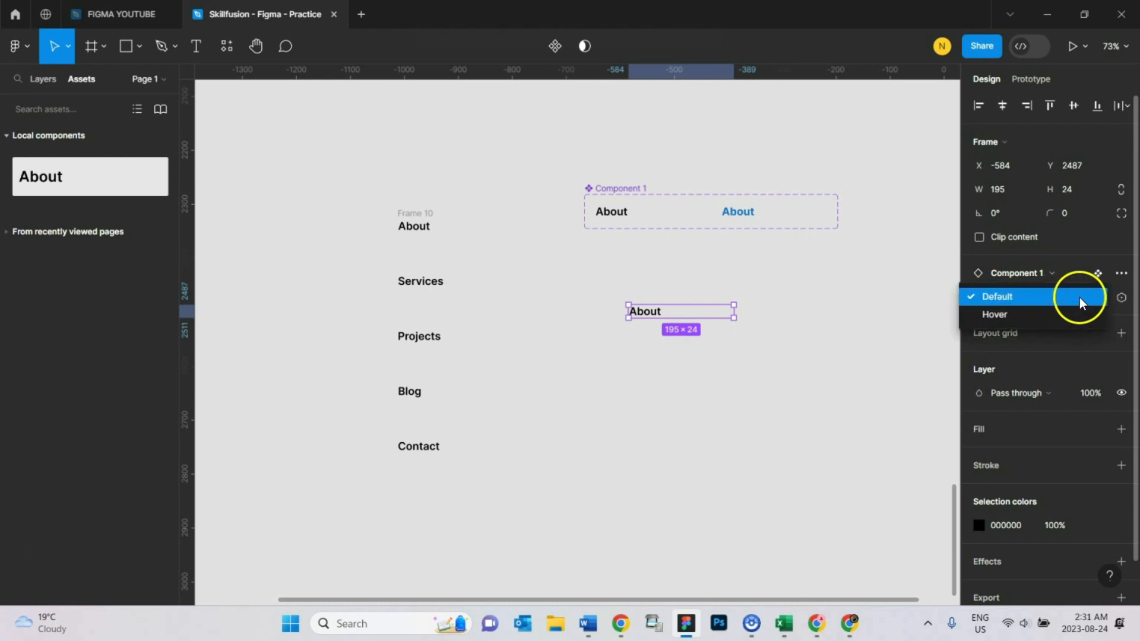
pyautogui.click(1022, 314)
pyautogui.click(680, 355)
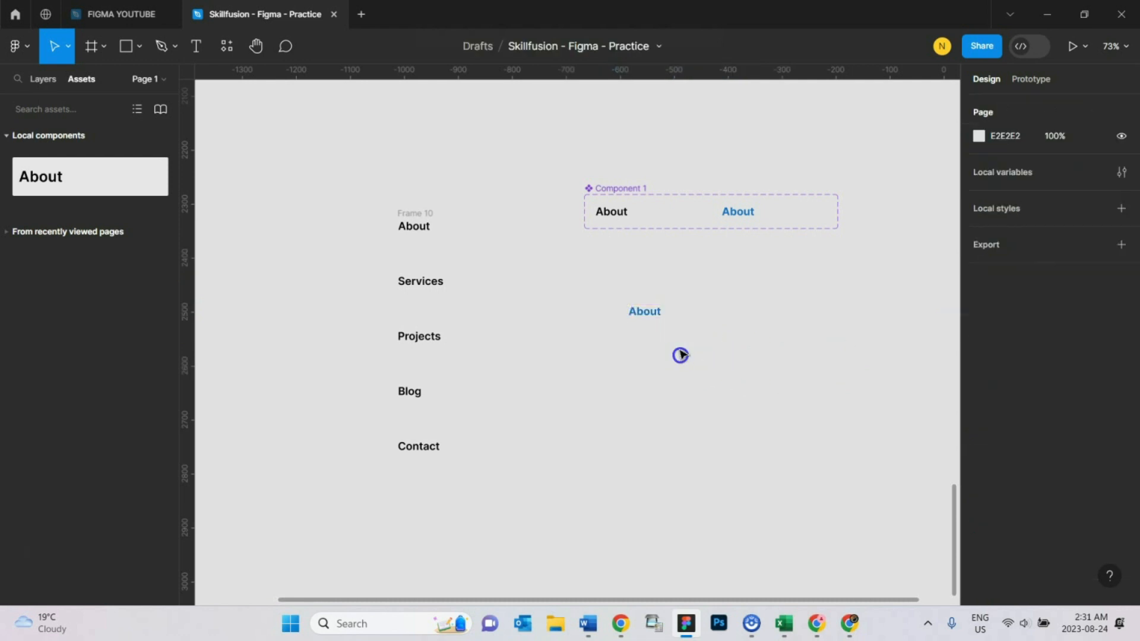
pyautogui.click(655, 321)
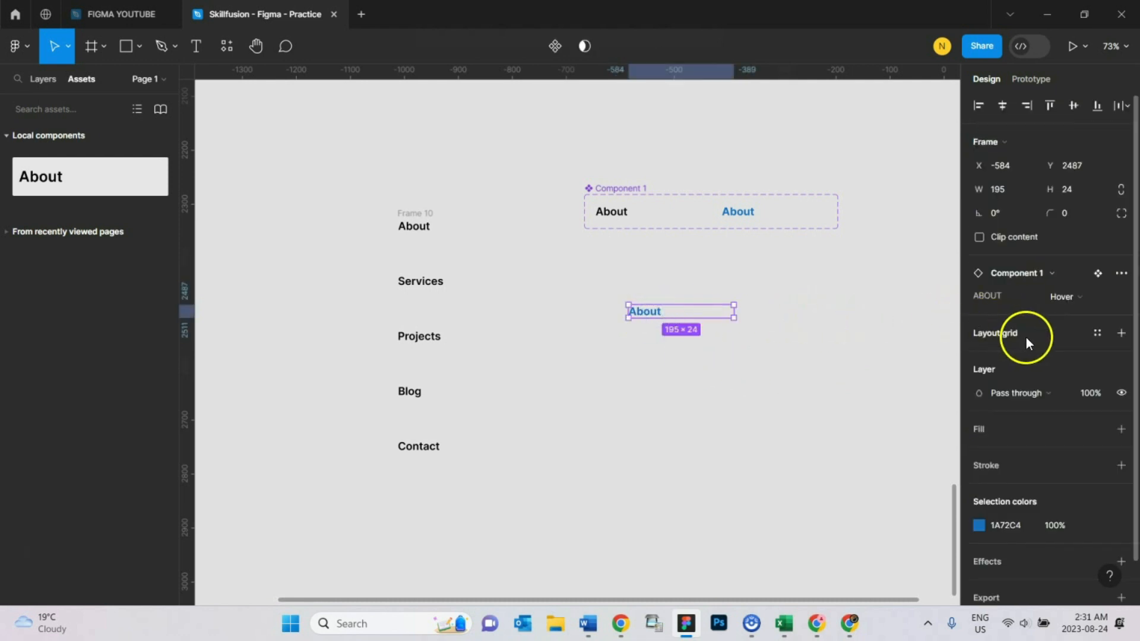
pyautogui.click(1077, 298)
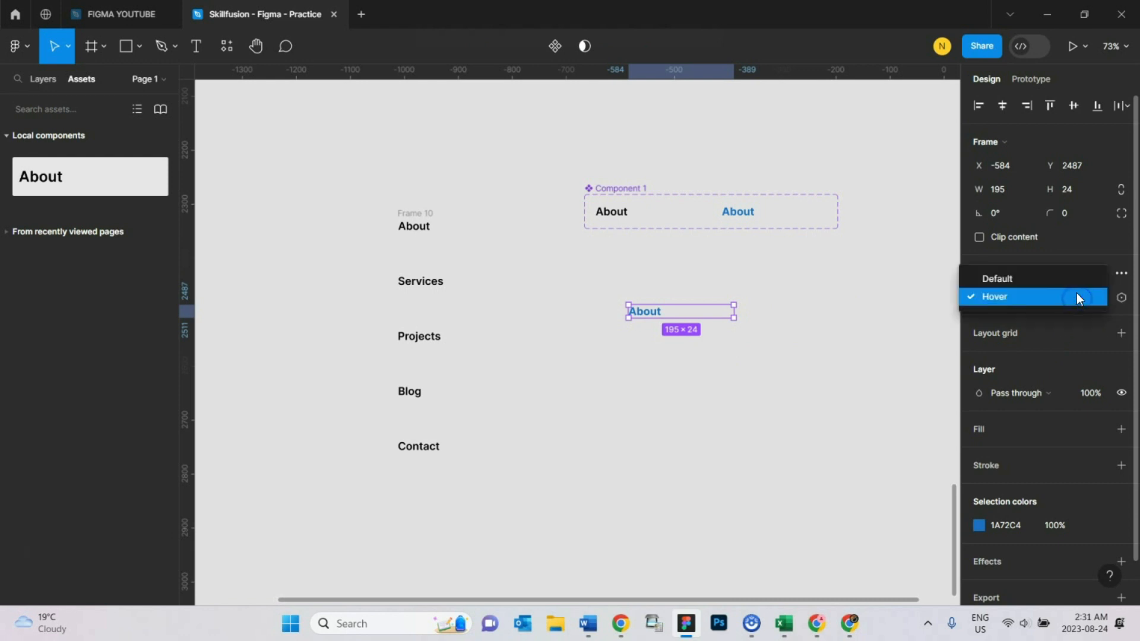
pyautogui.click(1068, 282)
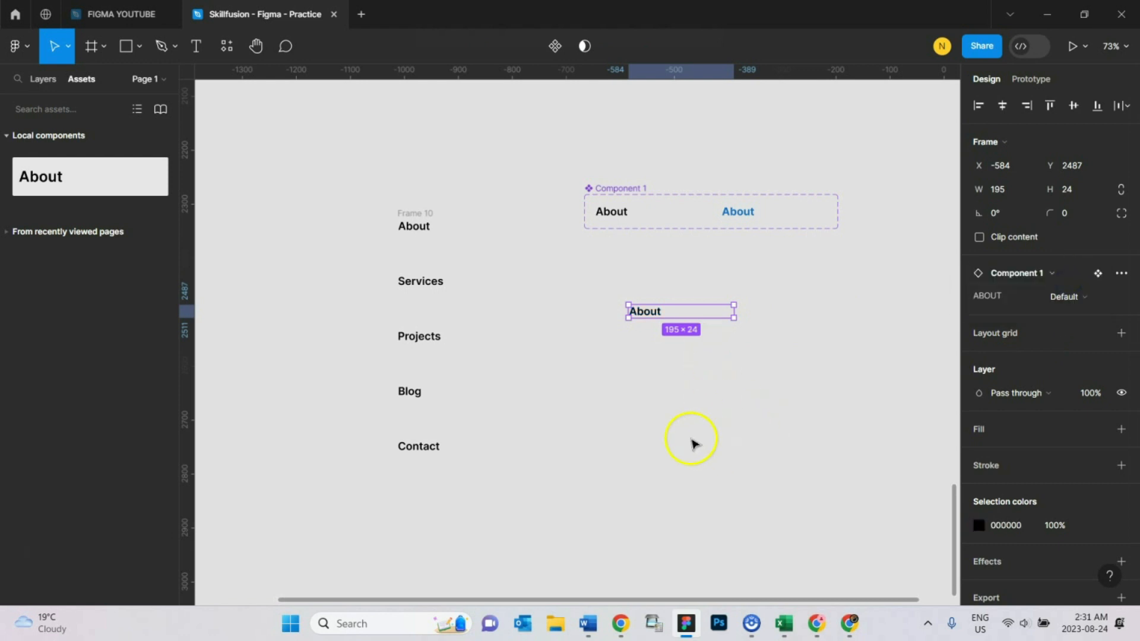
# - Move the About instance into the page's nav bar and delete the original About text link there
pyautogui.scroll(2, 692, 443)
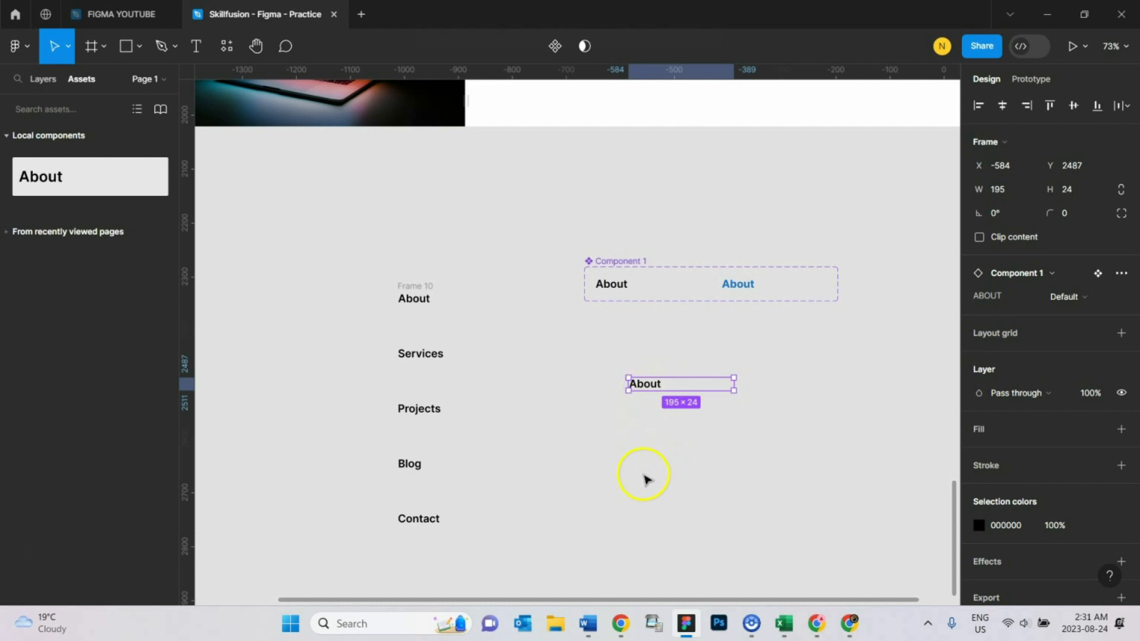
pyautogui.moveTo(654, 387)
pyautogui.mouseDown()
pyautogui.moveTo(615, 70)
pyautogui.moveTo(660, 263)
pyautogui.moveTo(654, 328)
pyautogui.moveTo(662, 275)
pyautogui.moveTo(668, 334)
pyautogui.mouseUp()
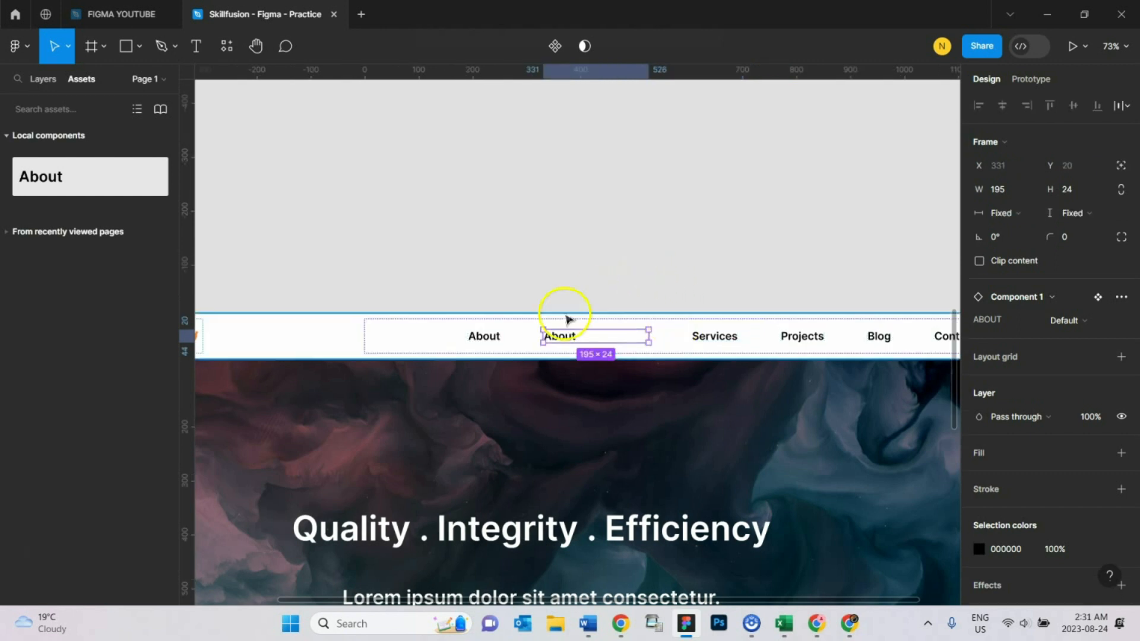
pyautogui.click(491, 340)
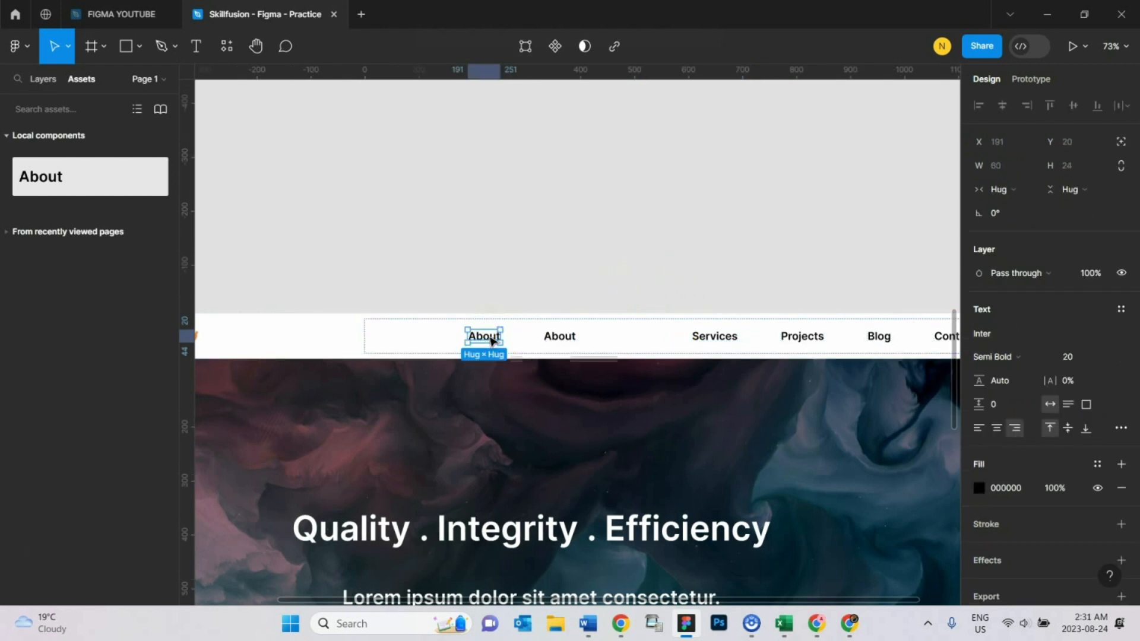
pyautogui.press('Delete')
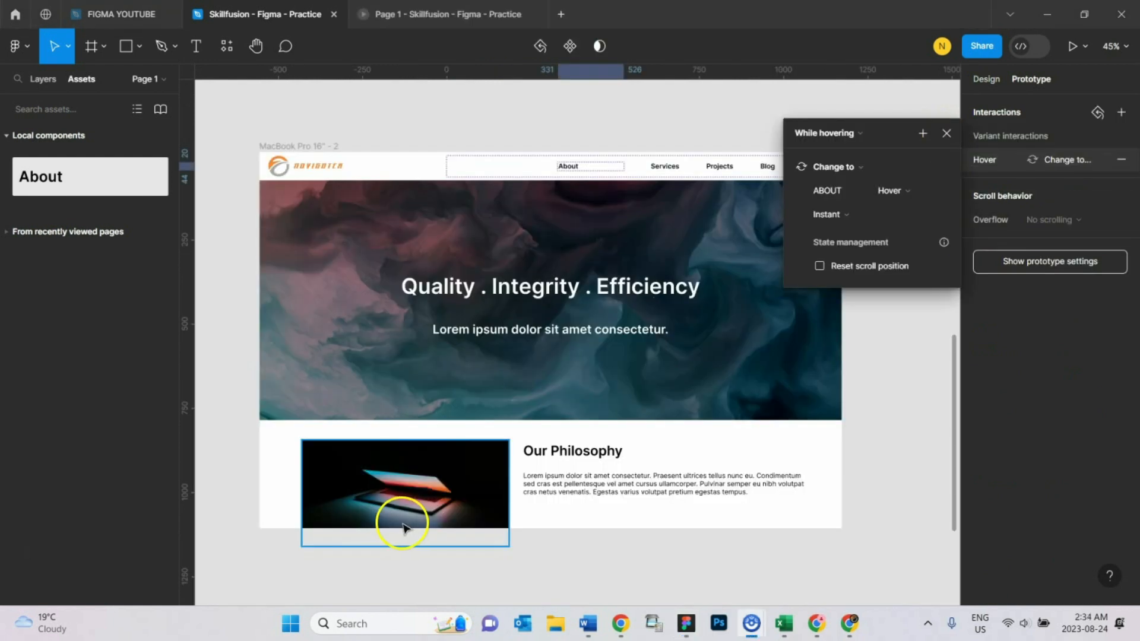
# - Remove the existing hover interaction from the About instance in the nav bar
pyautogui.click(947, 133)
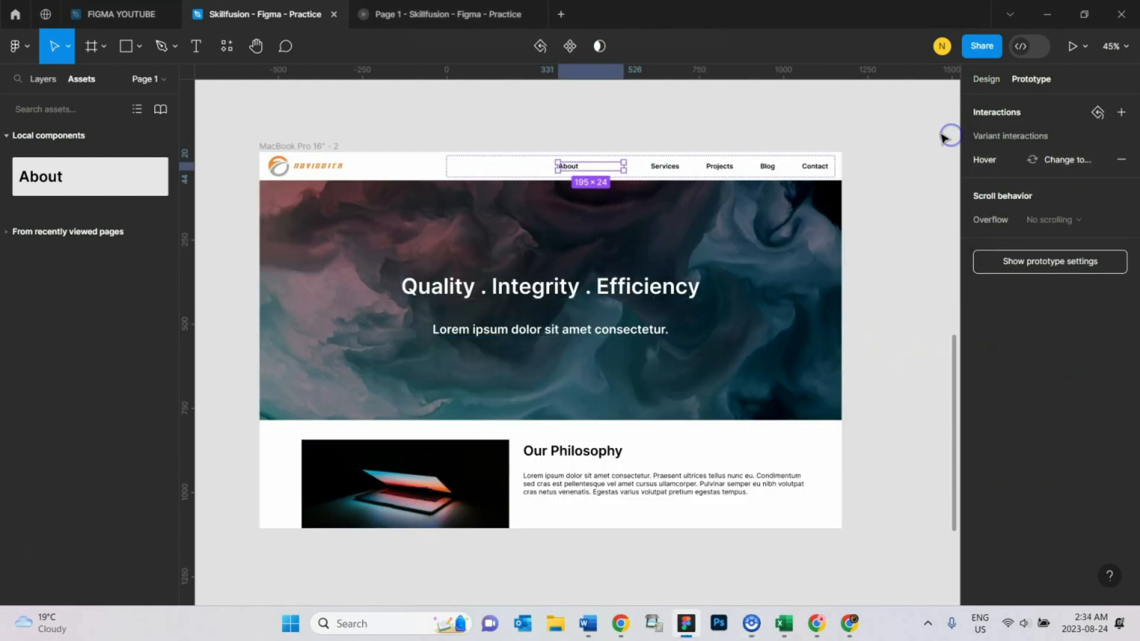
pyautogui.click(846, 127)
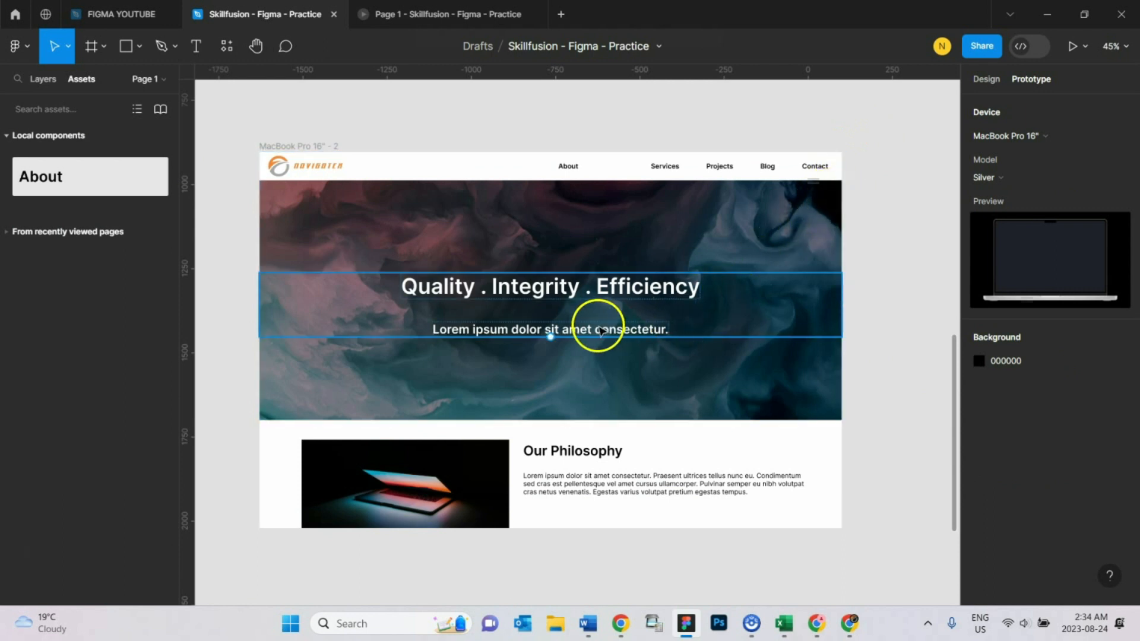
pyautogui.keyDown('ctrl'); pyautogui.scroll(3, 599, 329); pyautogui.keyUp('ctrl')
pyautogui.scroll(2, 599, 330)
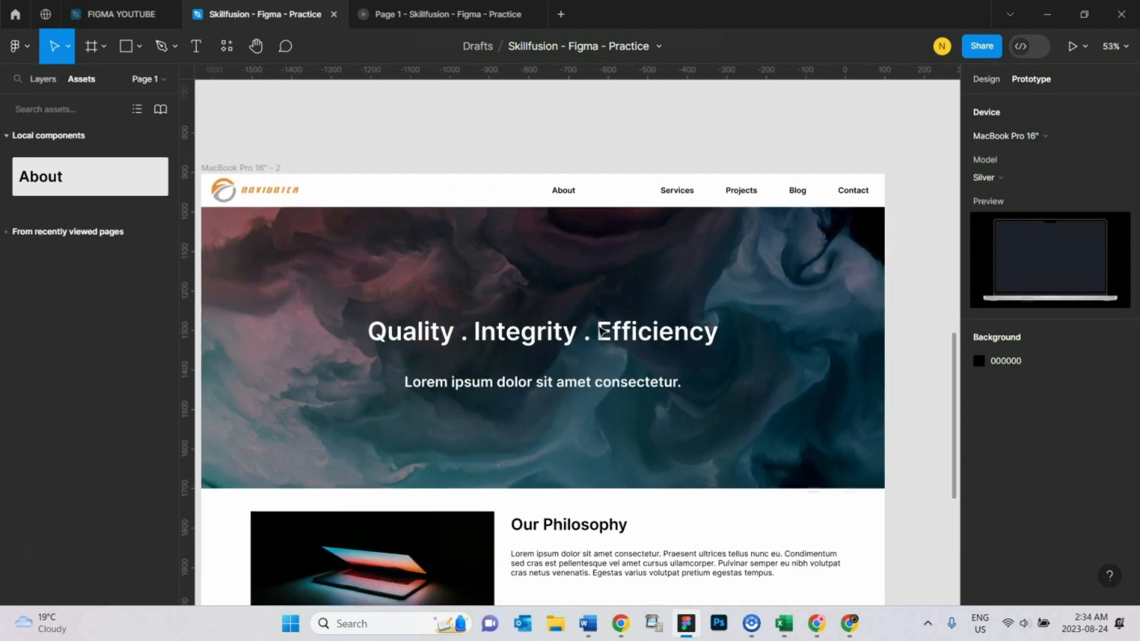
pyautogui.click(564, 193)
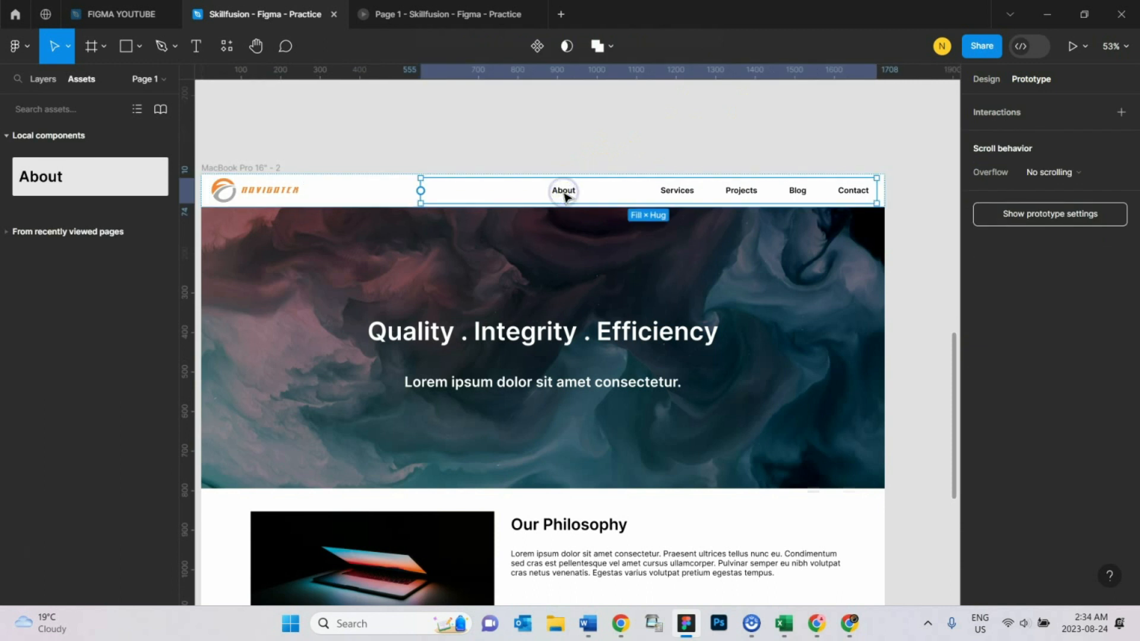
pyautogui.click(564, 193)
pyautogui.click(970, 160)
pyautogui.click(1124, 159)
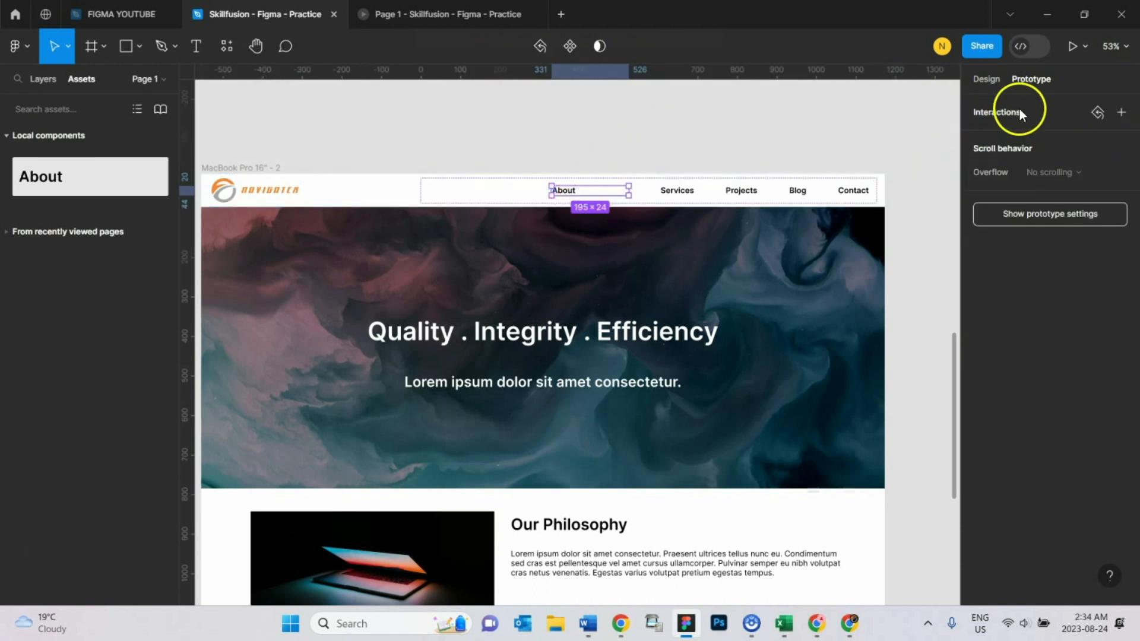
# - Add a While hovering interaction to the nav bar's About instance that changes it to the Hover variant
pyautogui.click(1122, 113)
pyautogui.click(835, 133)
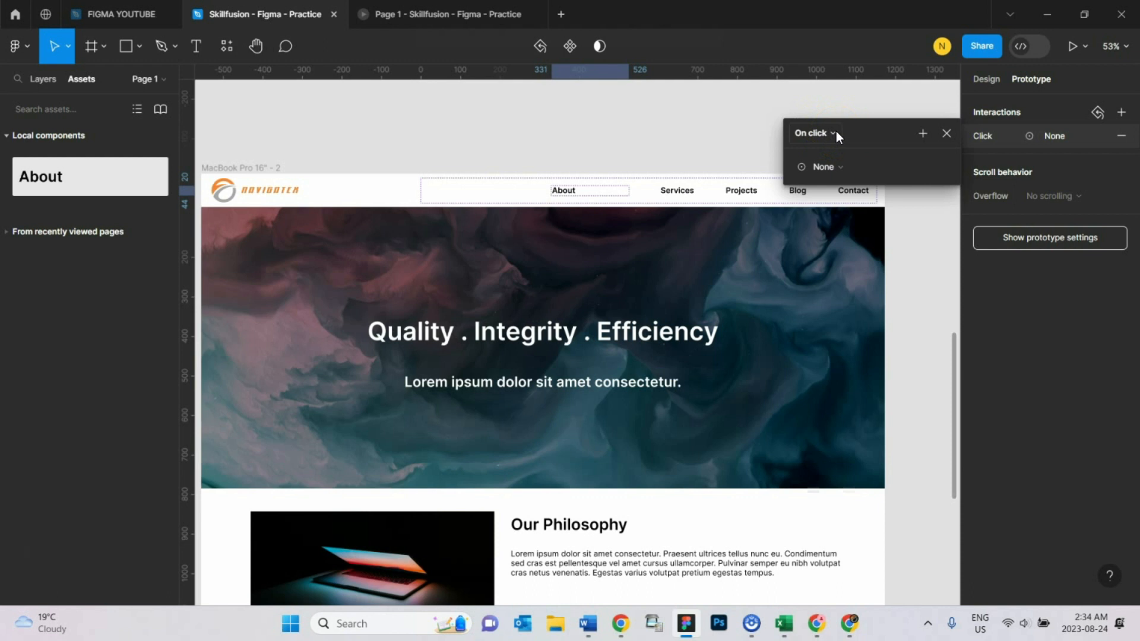
pyautogui.click(836, 132)
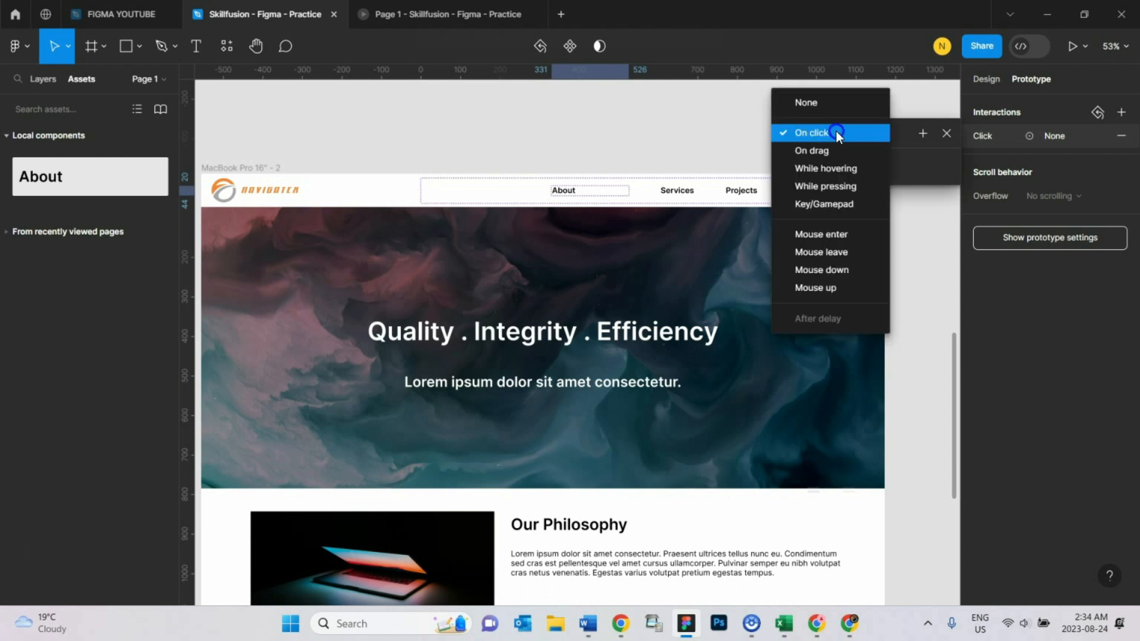
pyautogui.click(835, 169)
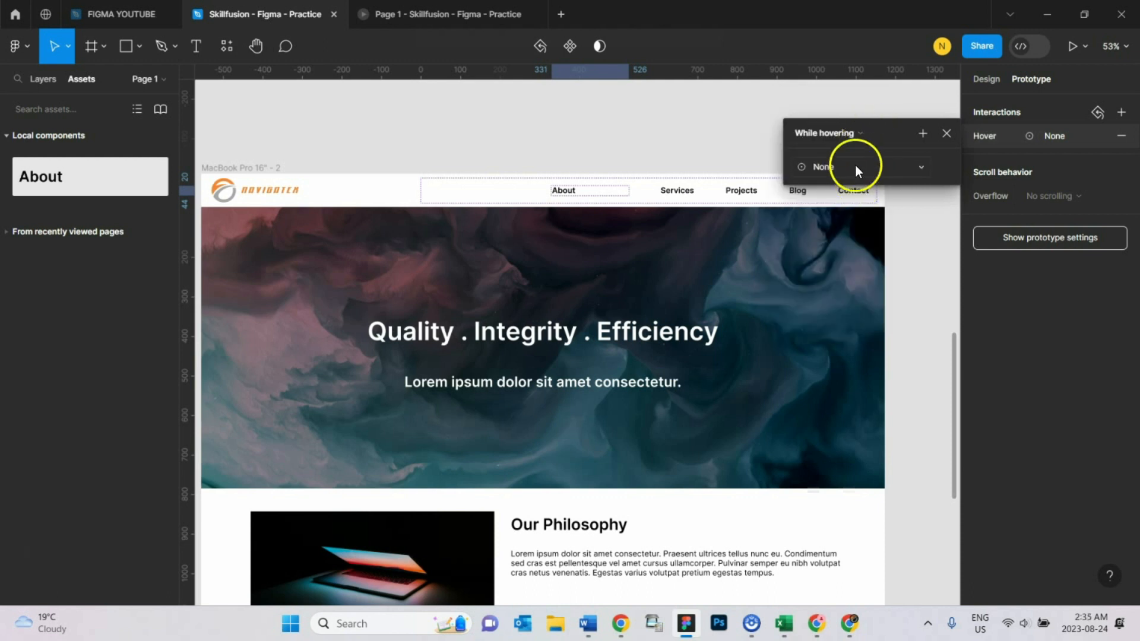
pyautogui.click(854, 167)
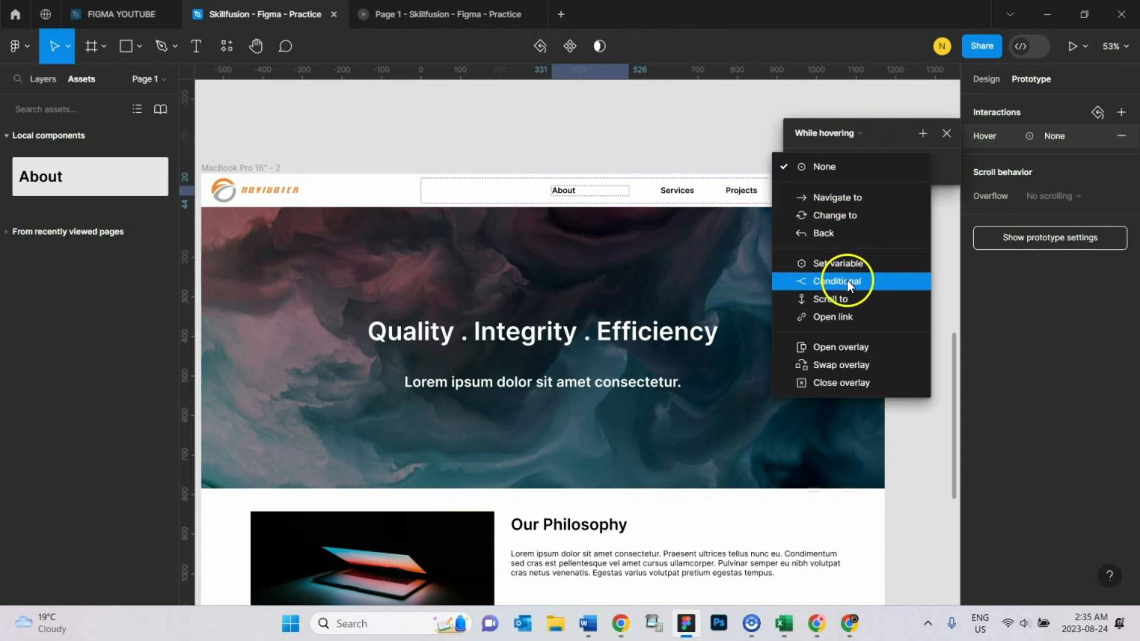
pyautogui.click(850, 216)
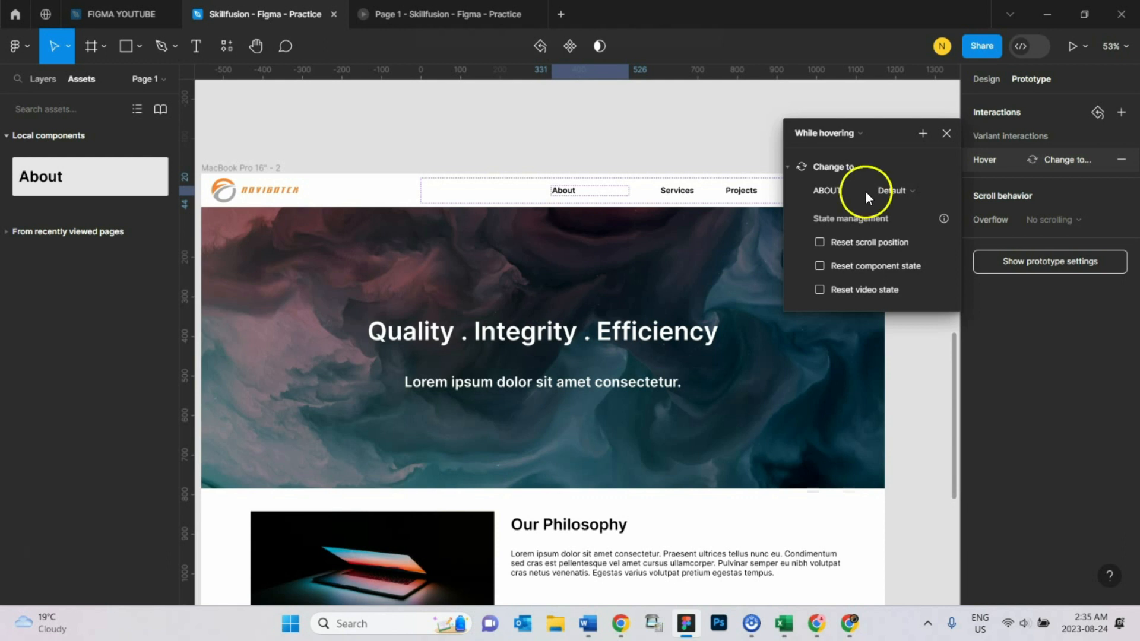
pyautogui.click(904, 184)
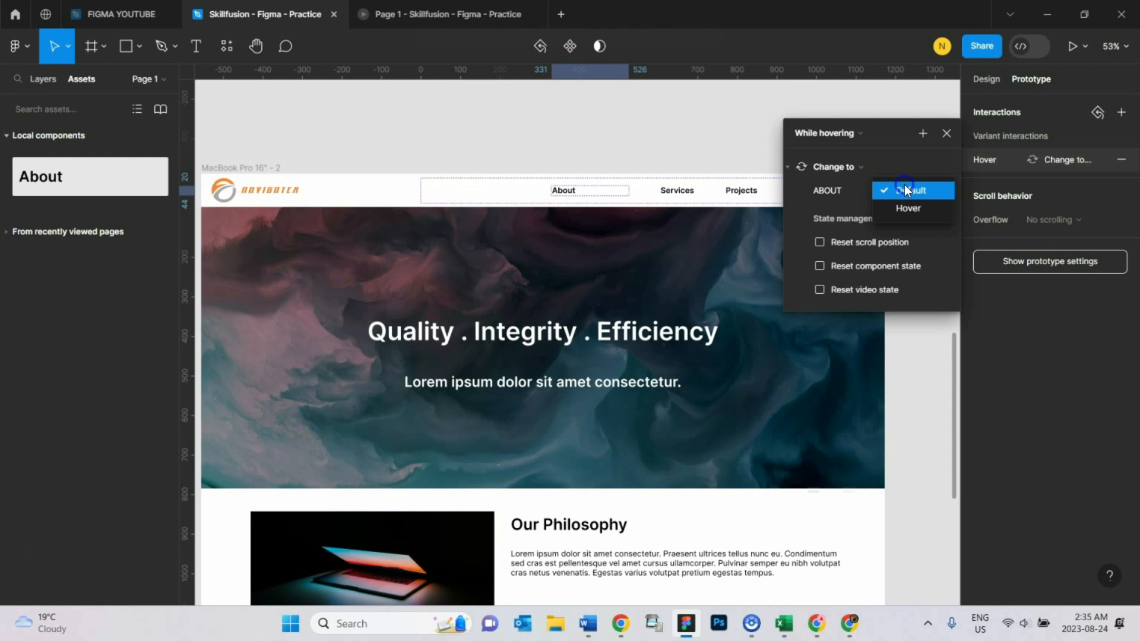
pyautogui.click(907, 212)
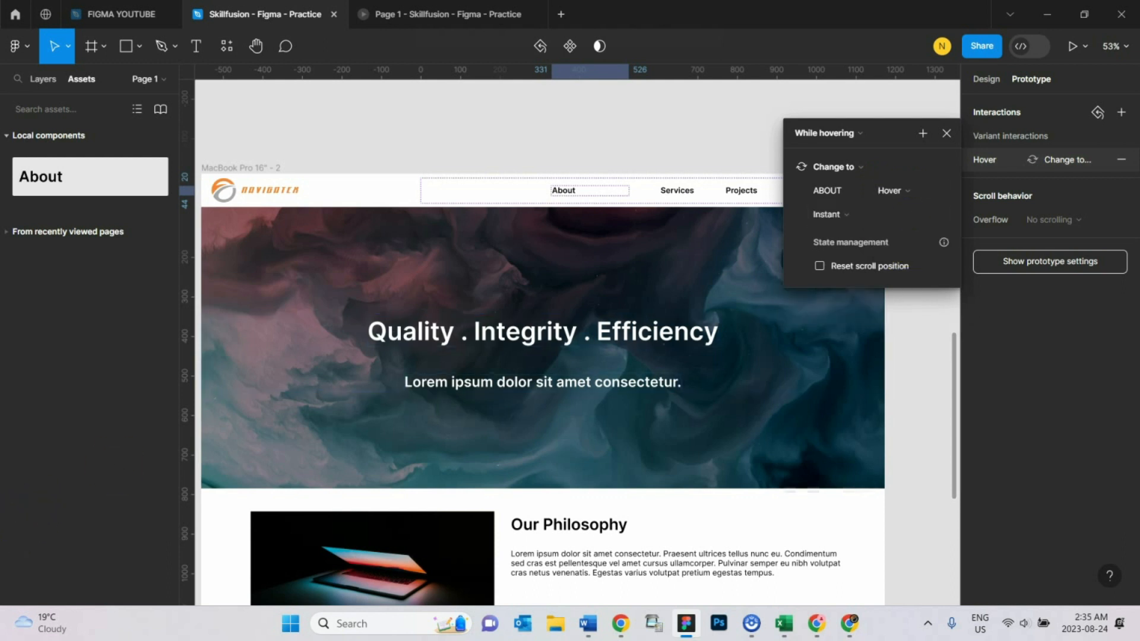
# - Set the About hover interaction's animation to Smart animate and close its settings
pyautogui.click(848, 218)
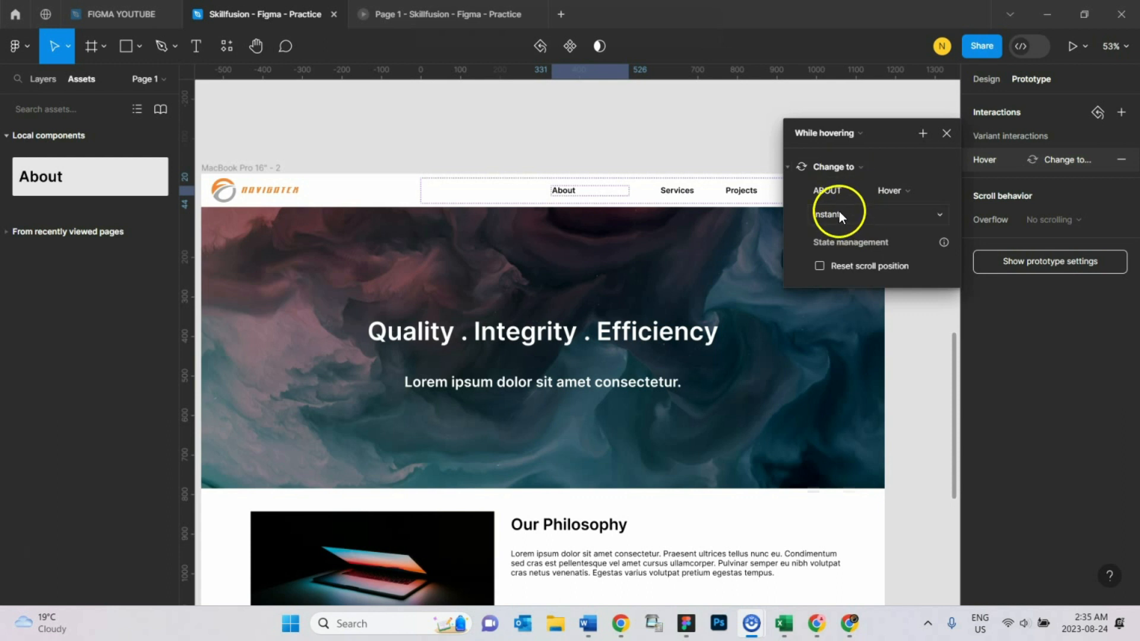
pyautogui.click(836, 212)
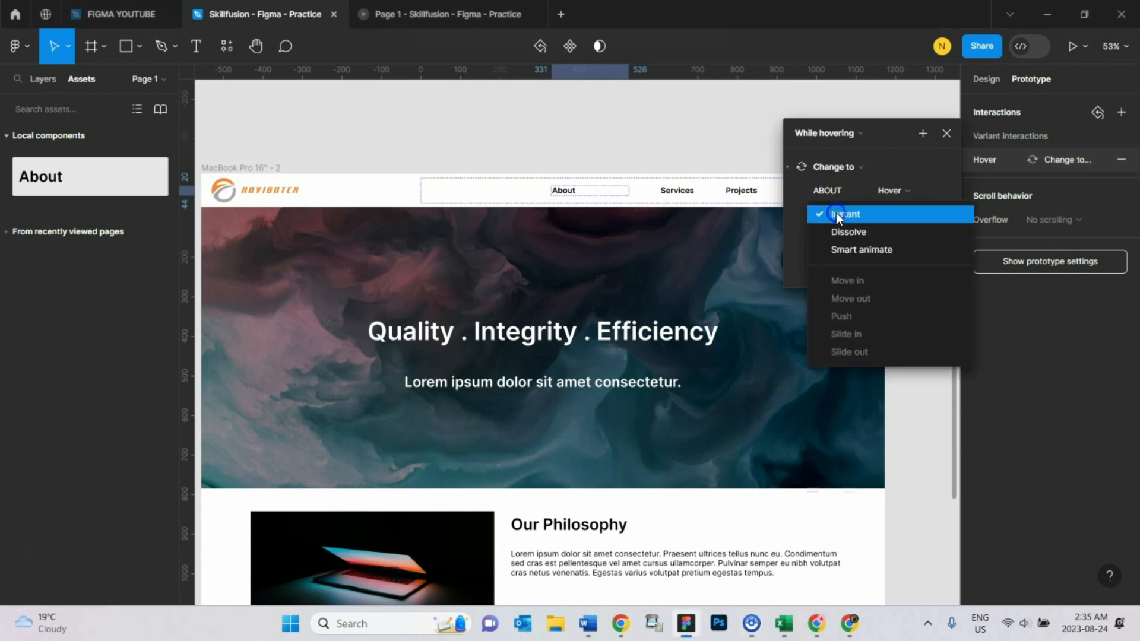
pyautogui.click(854, 251)
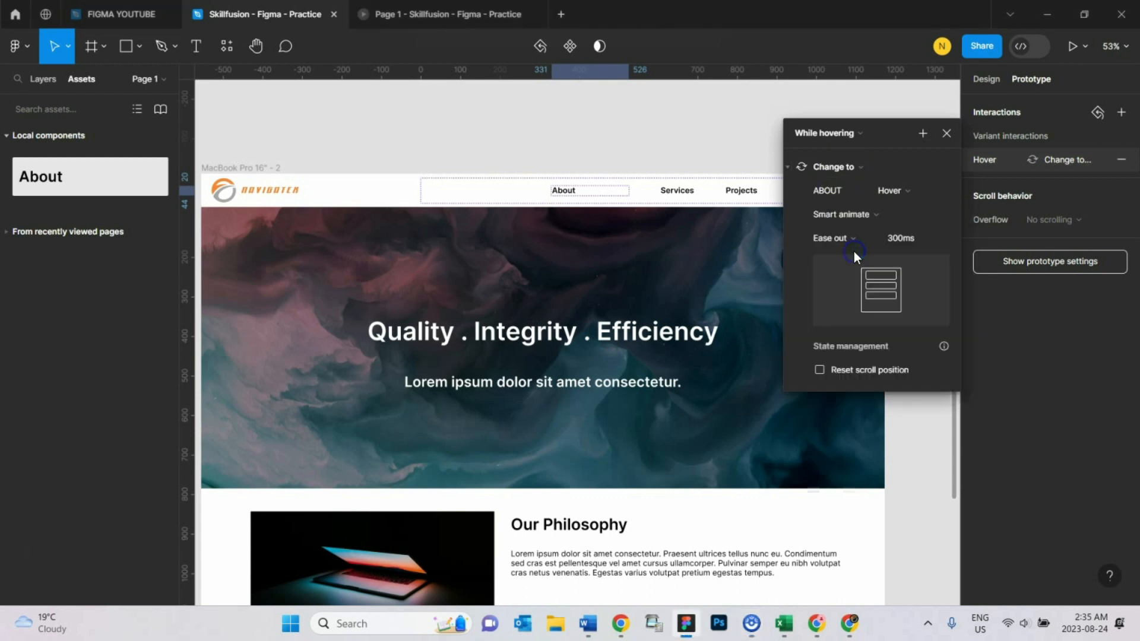
pyautogui.click(950, 133)
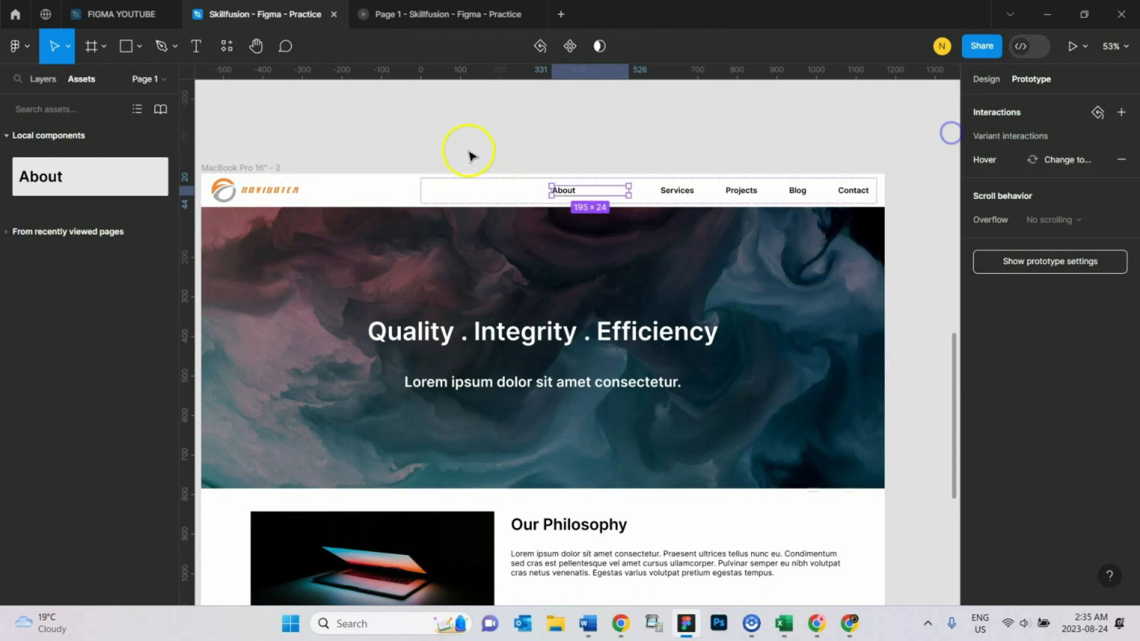
# - Preview the MacBook Pro 16" - 2 frame as a prototype and test the About link's hover effect
pyautogui.click(247, 169)
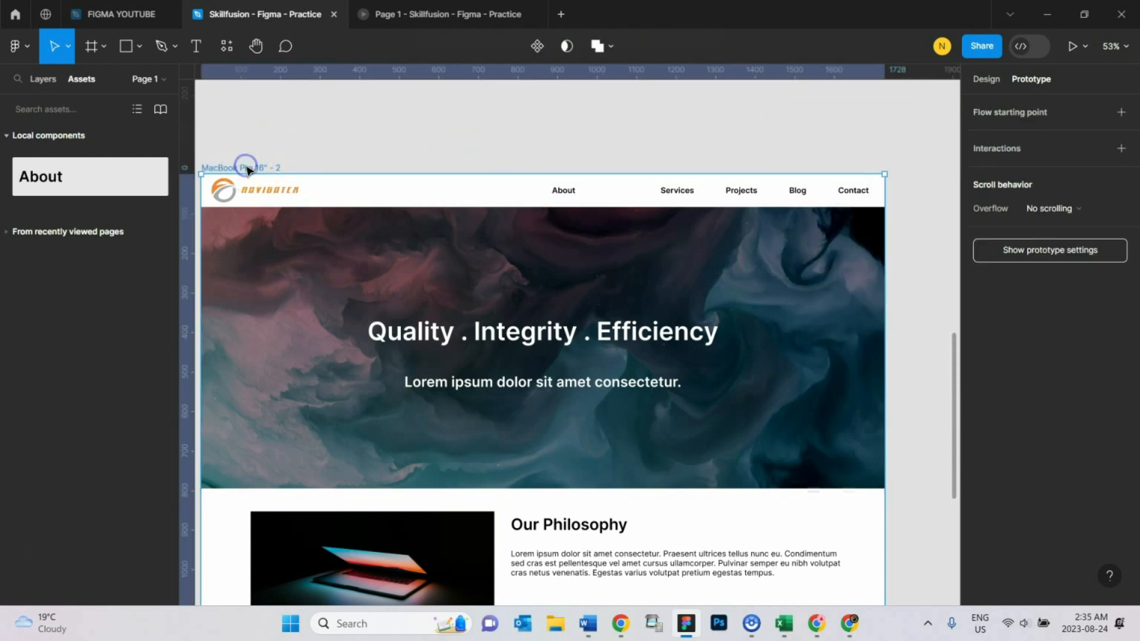
pyautogui.click(1072, 47)
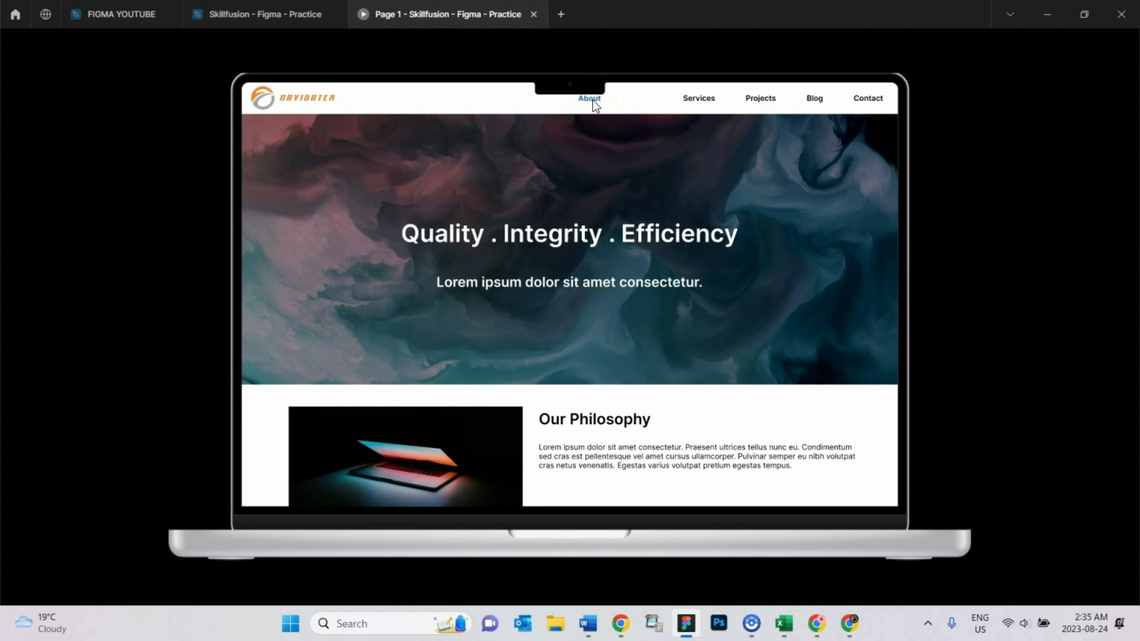
pyautogui.click(646, 134)
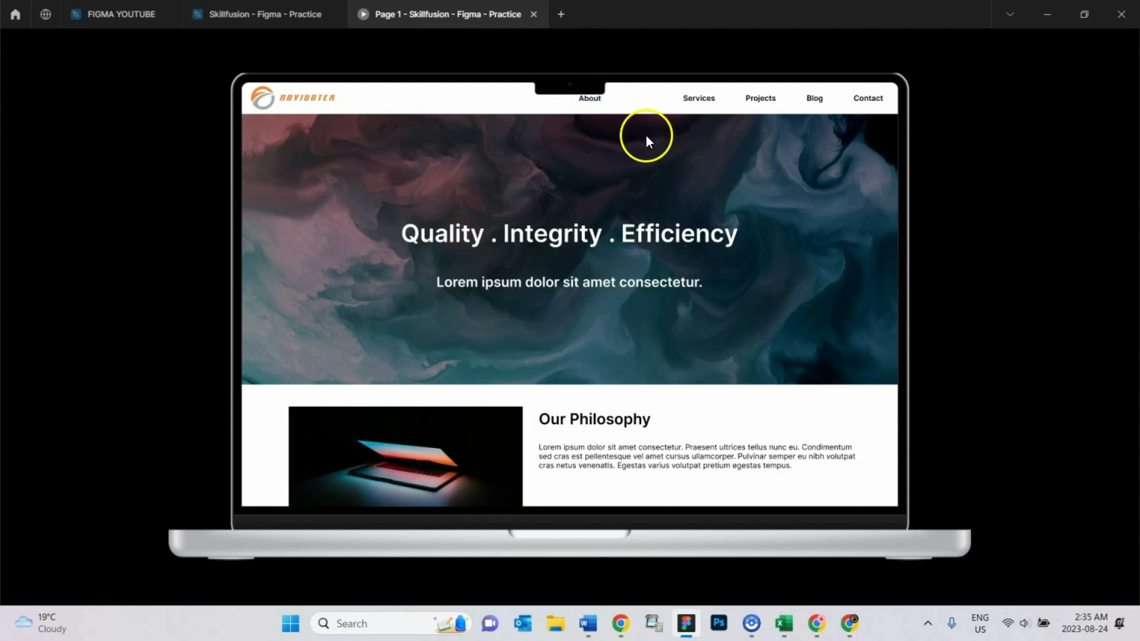